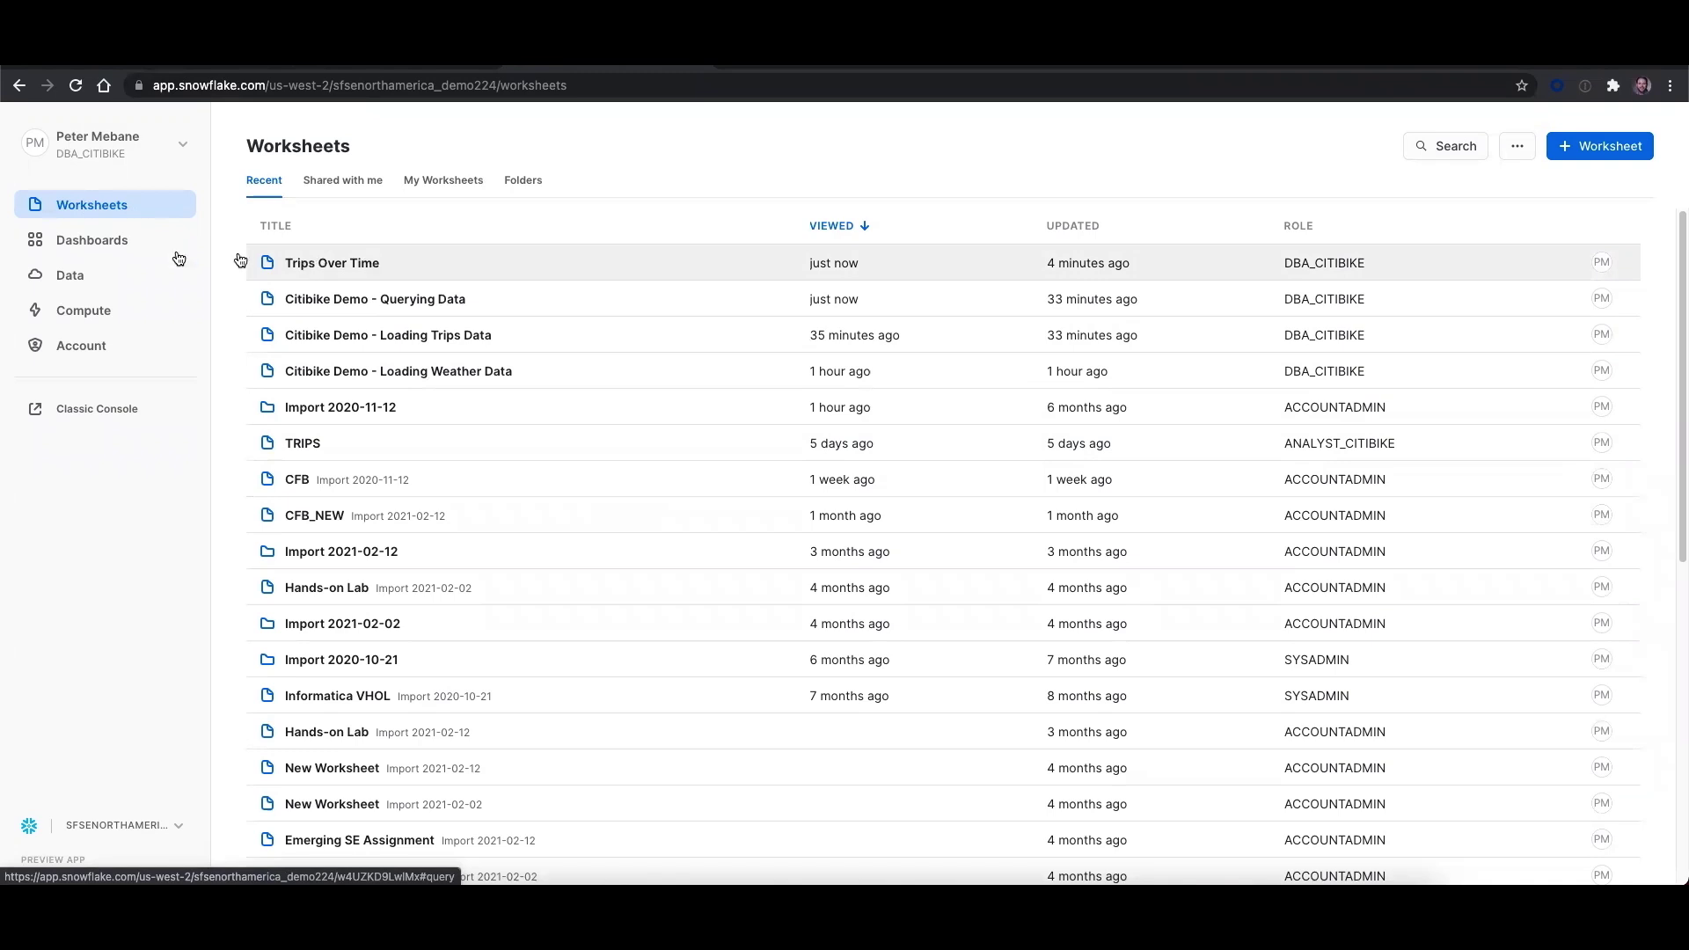
# Explore the CITIBIKE database's DEMO schema and the Marketplace, then view the Warehouses list
pyautogui.click(101, 274)
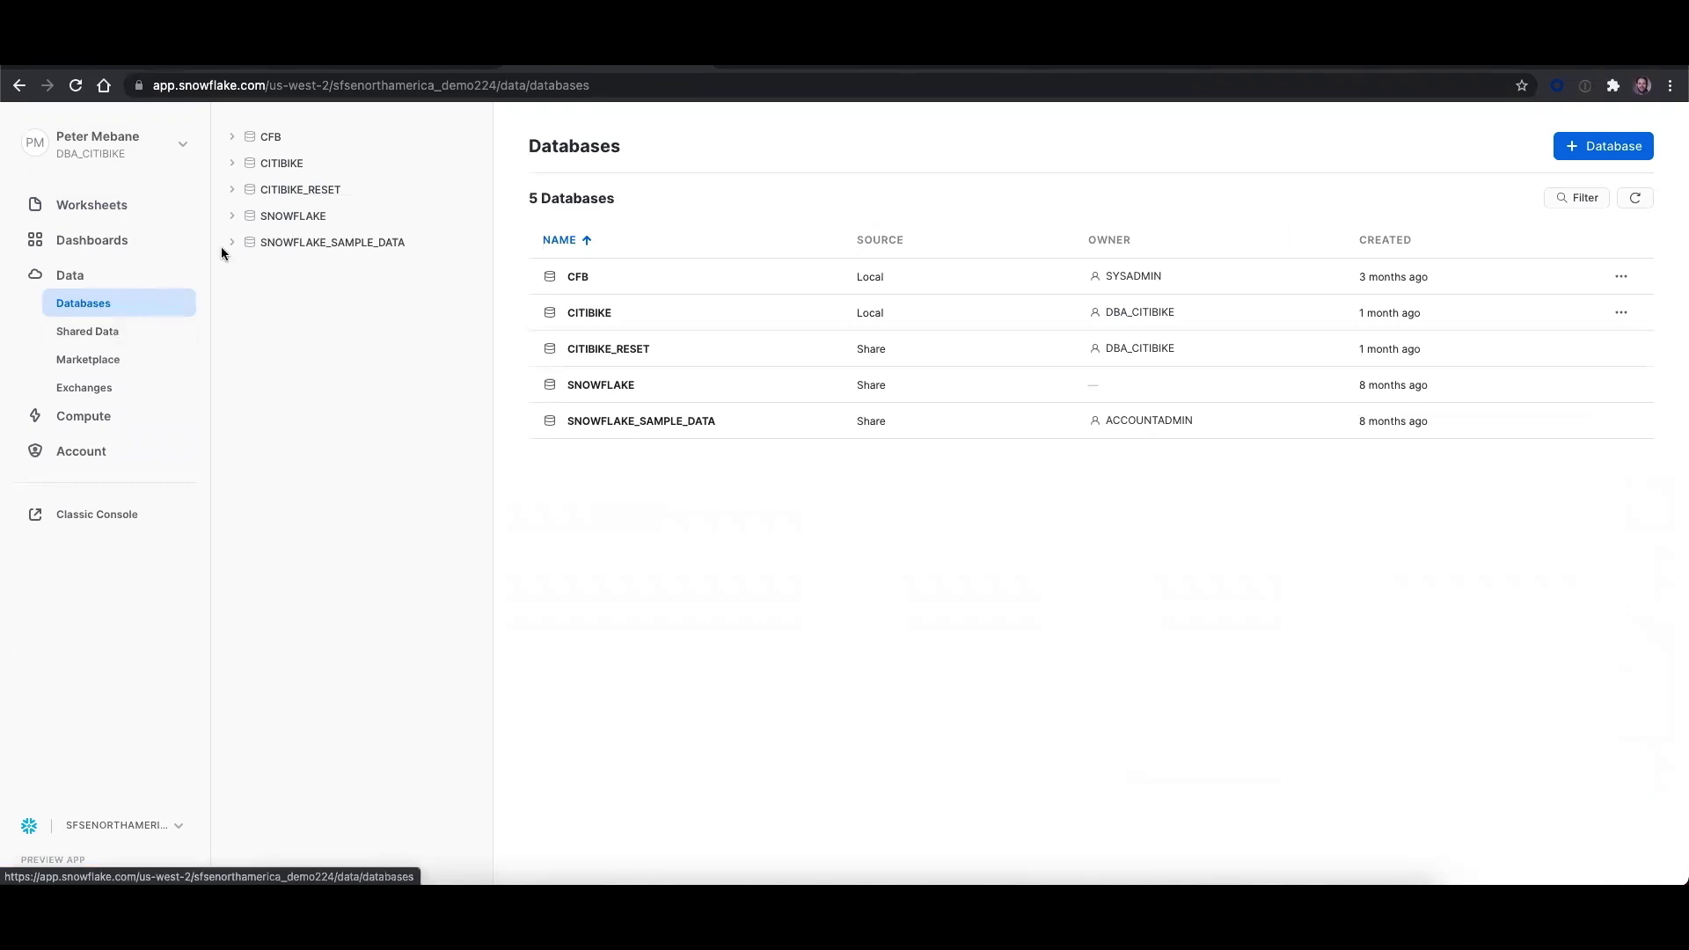
pyautogui.click(232, 162)
pyautogui.click(250, 190)
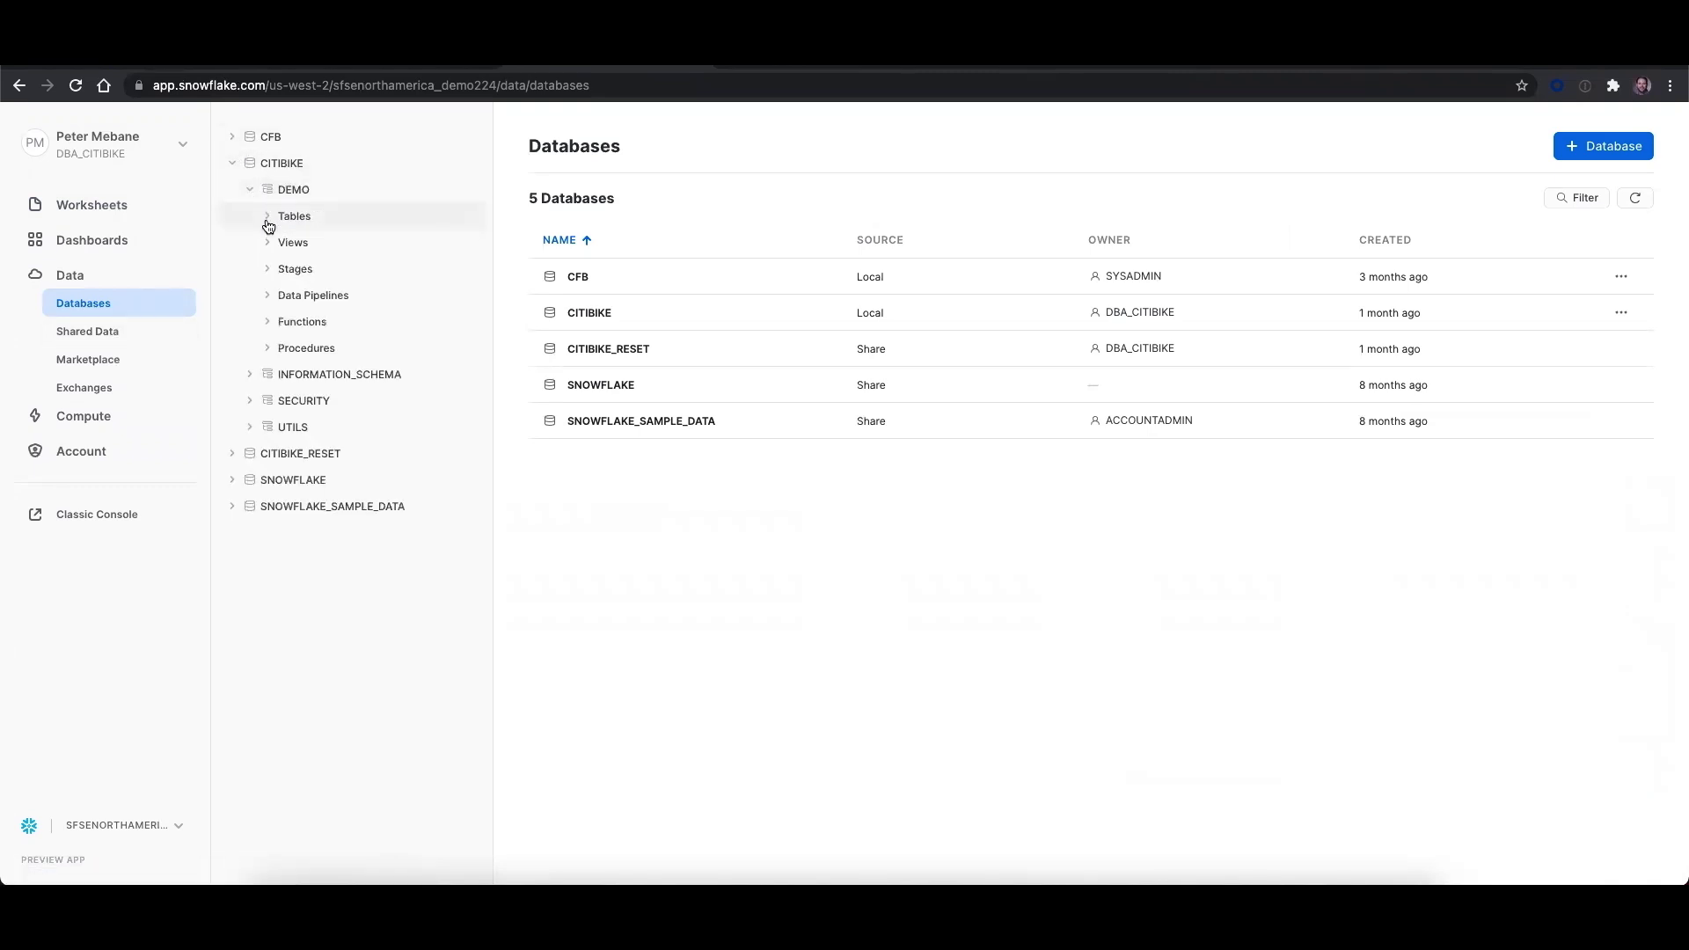
pyautogui.click(87, 360)
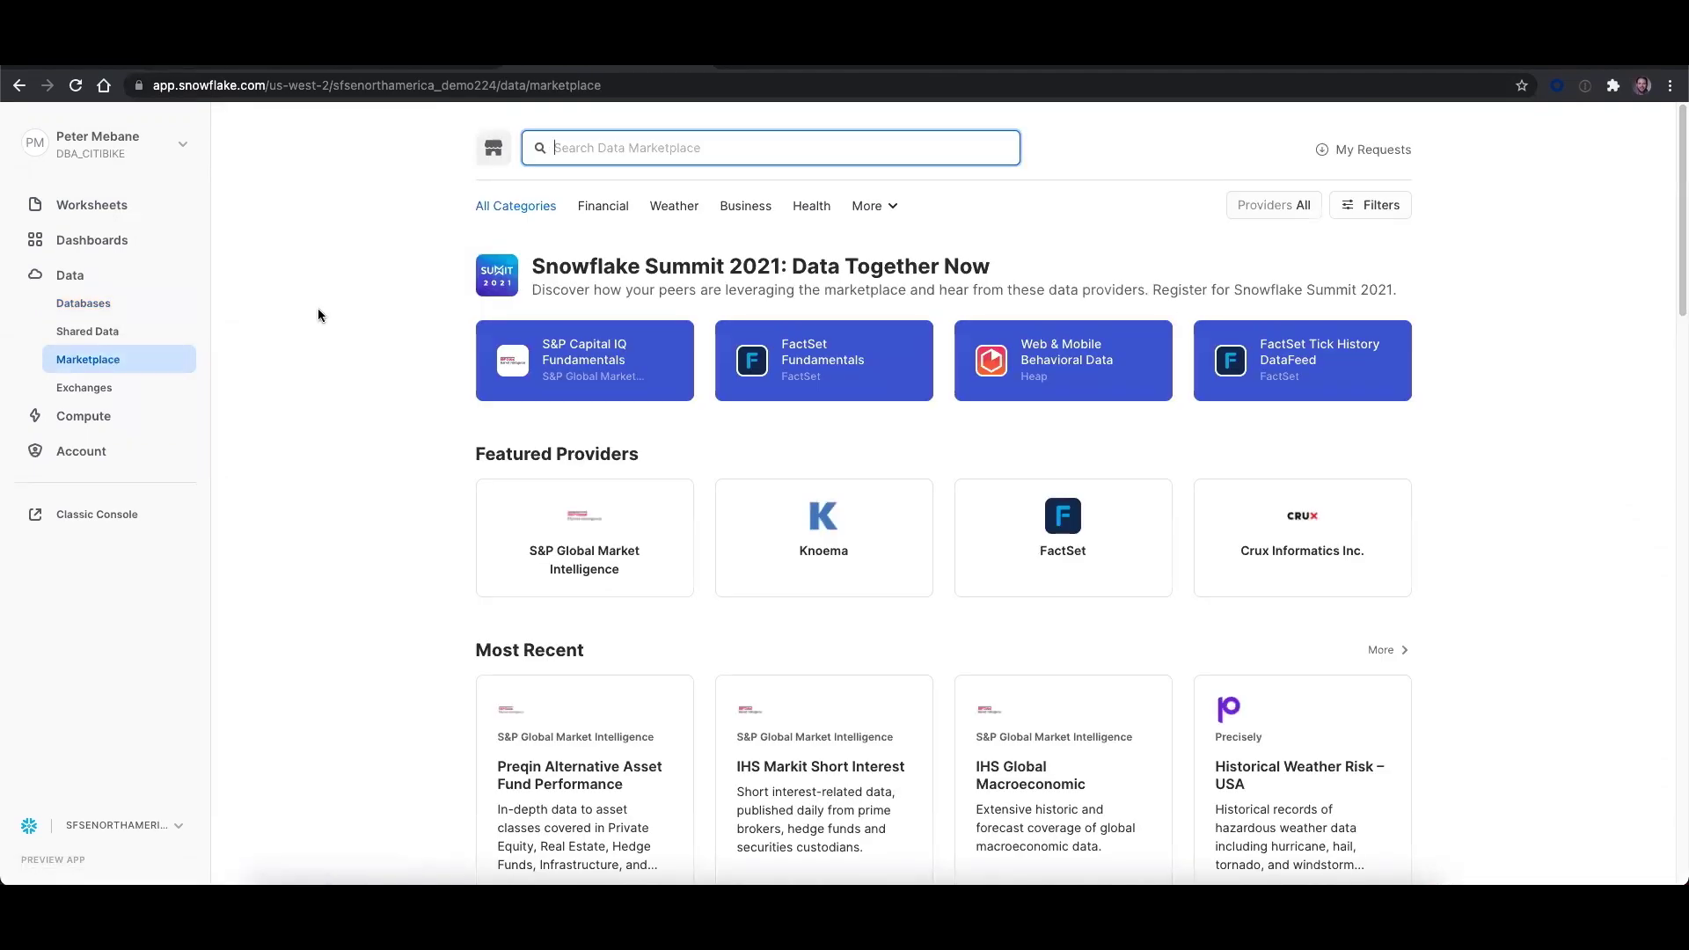
pyautogui.click(84, 416)
pyautogui.click(87, 367)
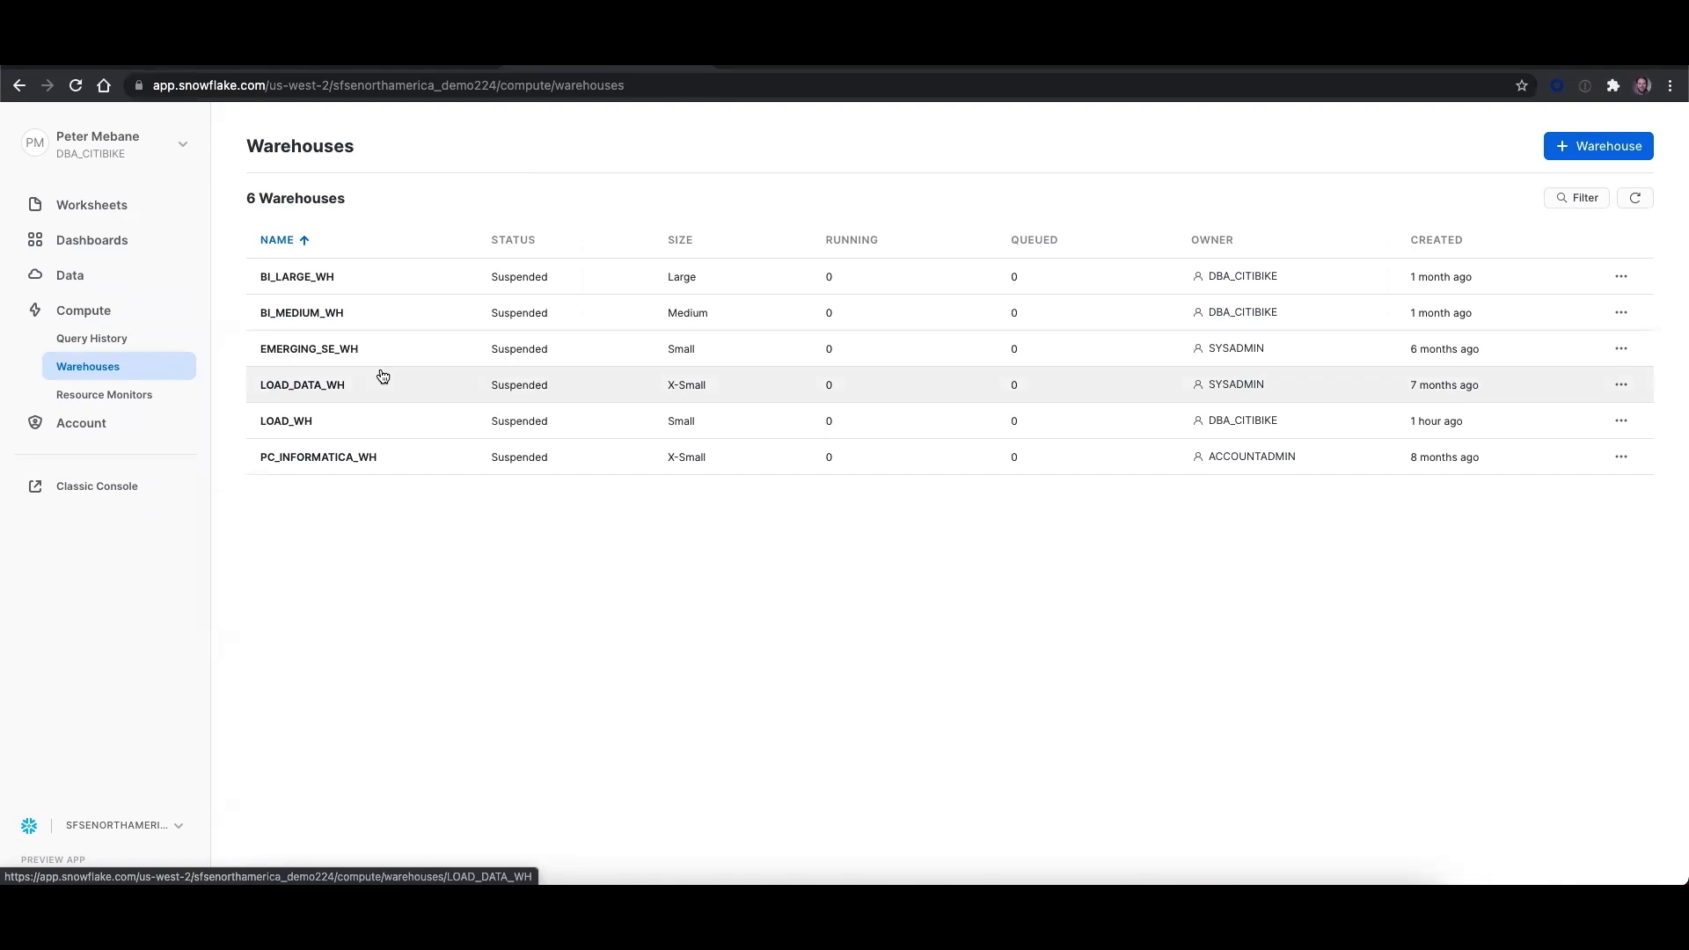
# Draft an X-Large multi-cluster warehouse named 'test' with 10 max clusters, then cancel it
pyautogui.click(1585, 147)
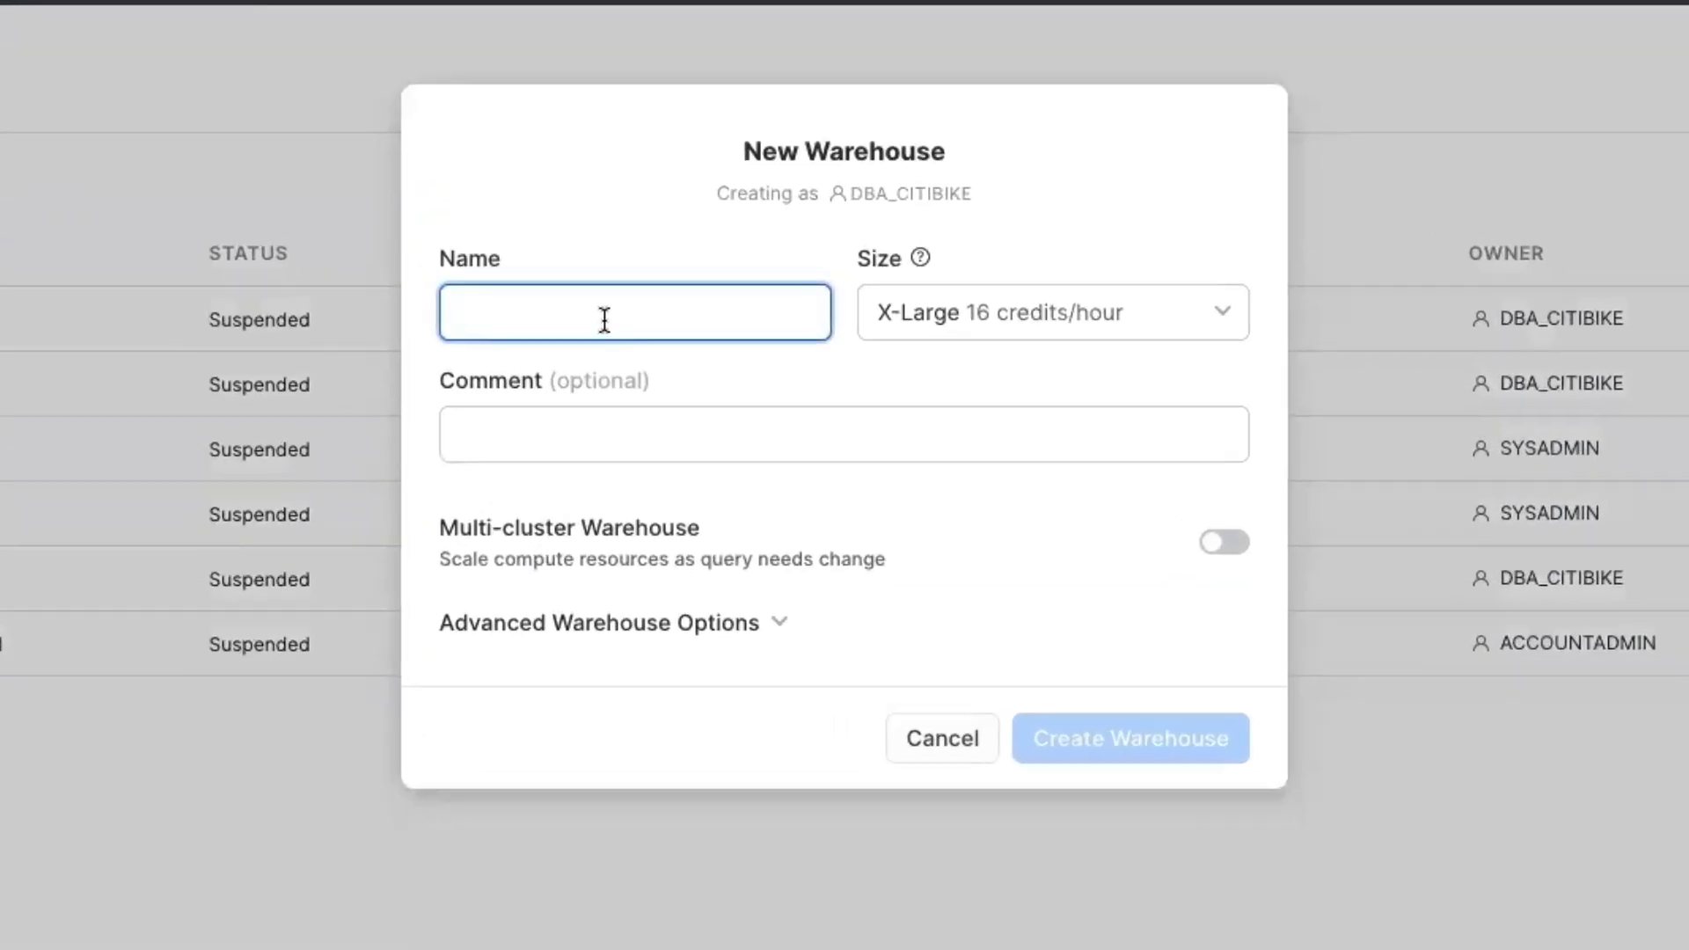
pyautogui.write('test')
pyautogui.click(983, 303)
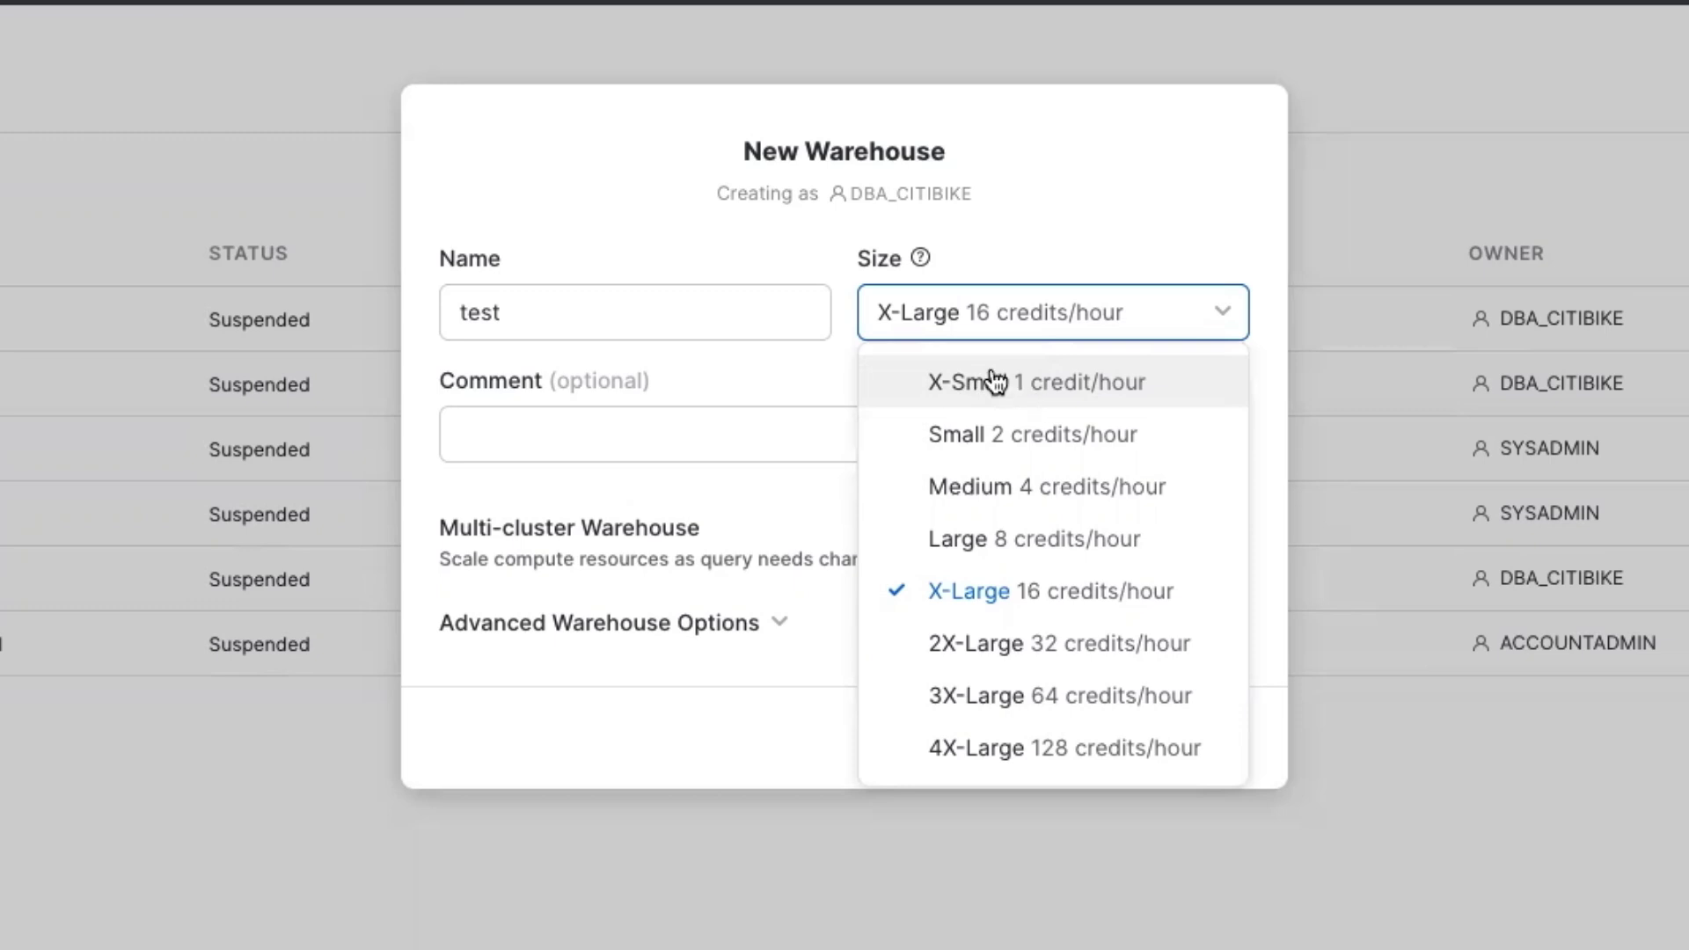
pyautogui.click(707, 222)
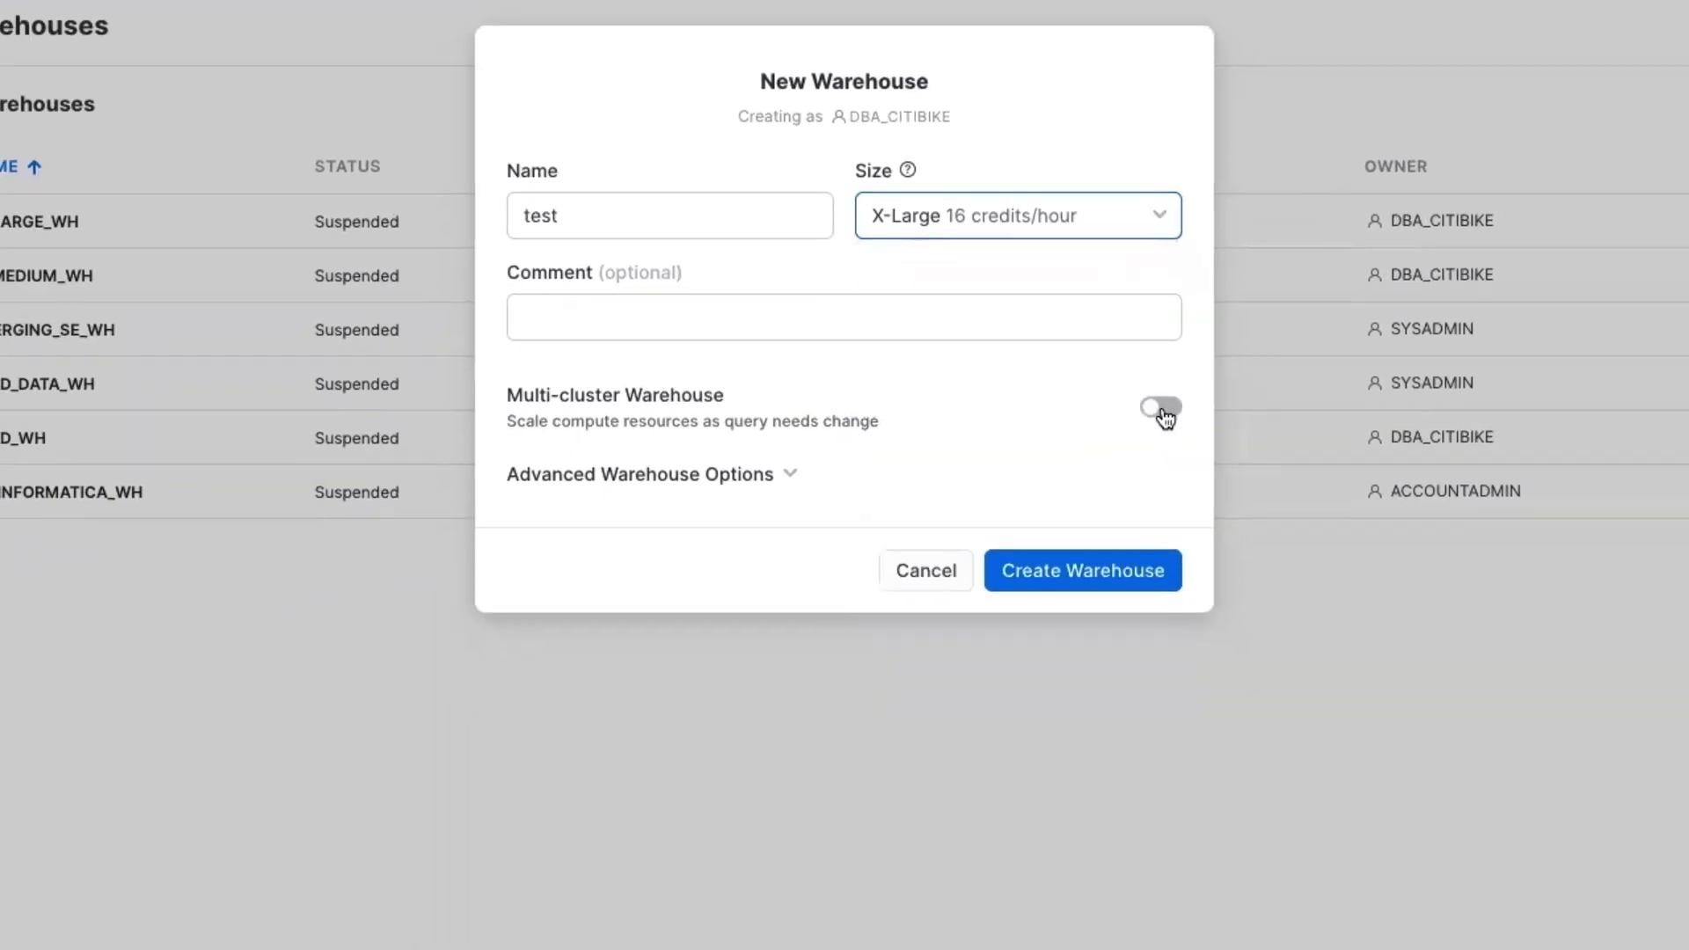
pyautogui.click(1161, 409)
pyautogui.click(1144, 626)
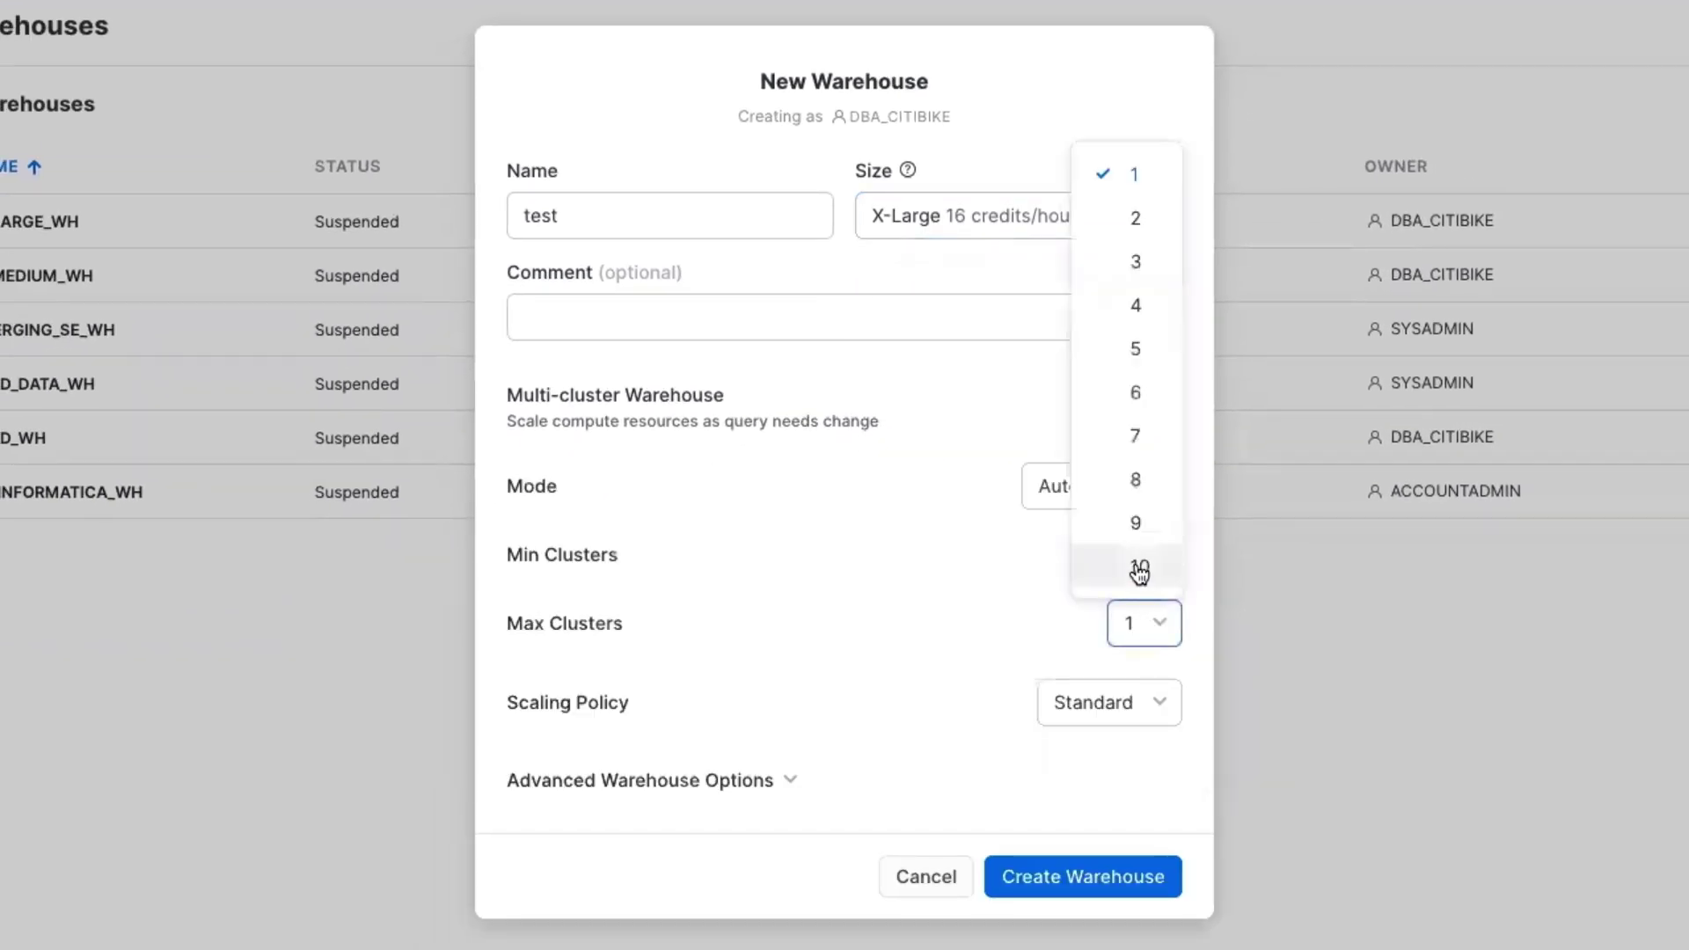
pyautogui.click(1147, 568)
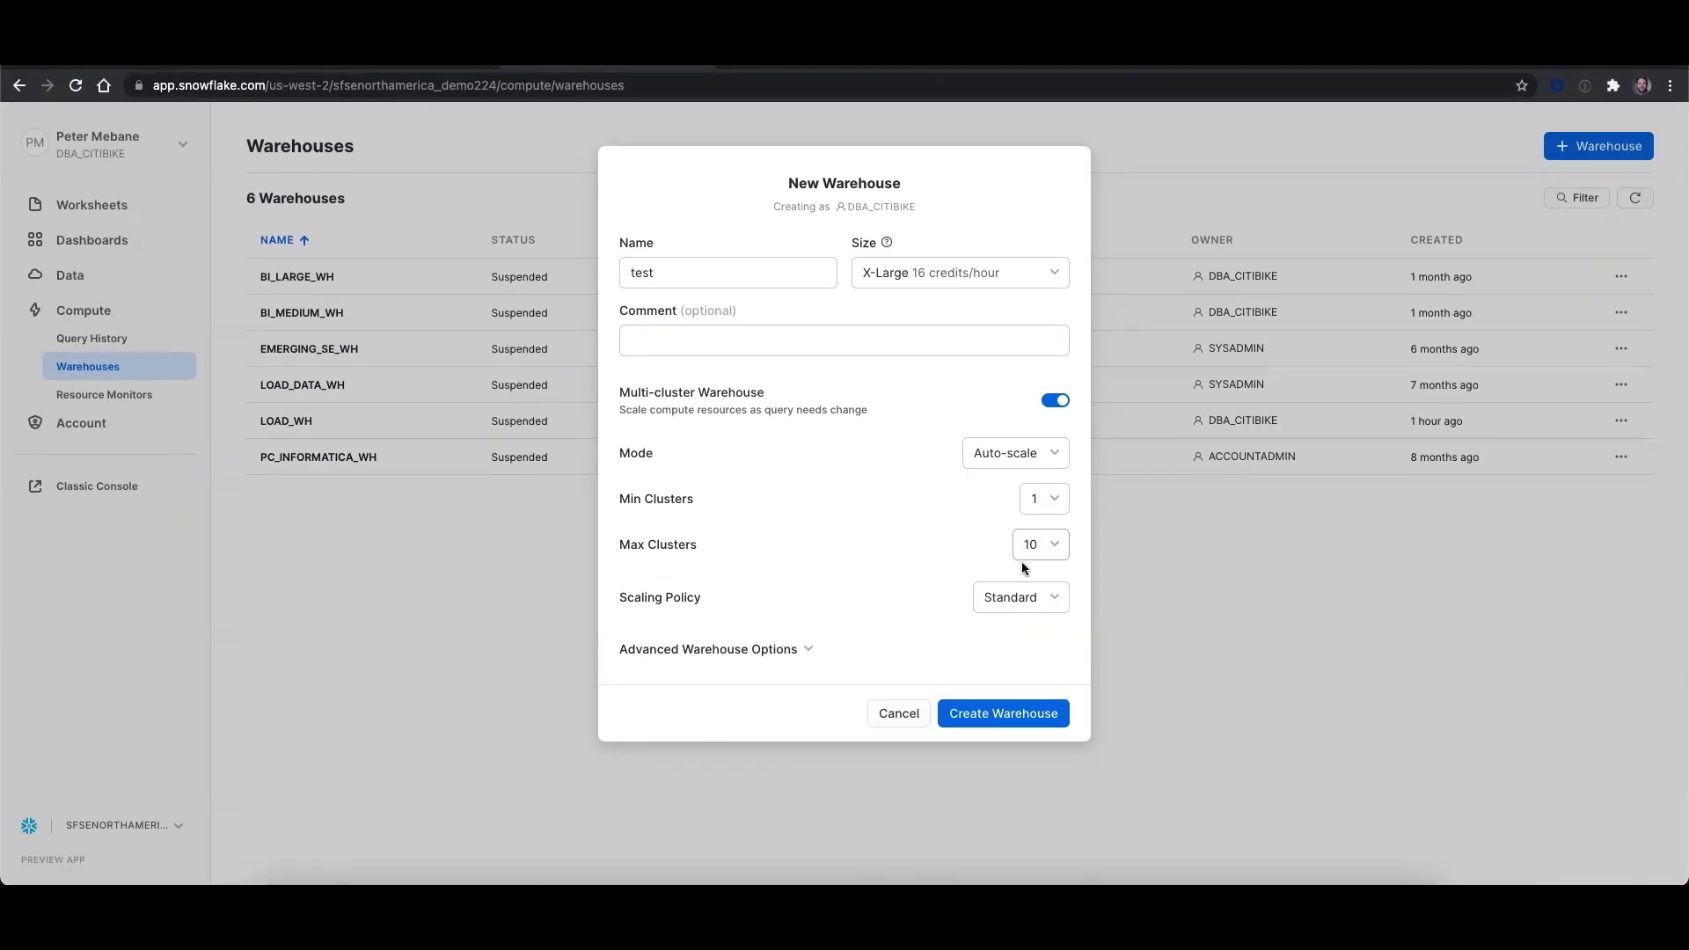
pyautogui.click(898, 713)
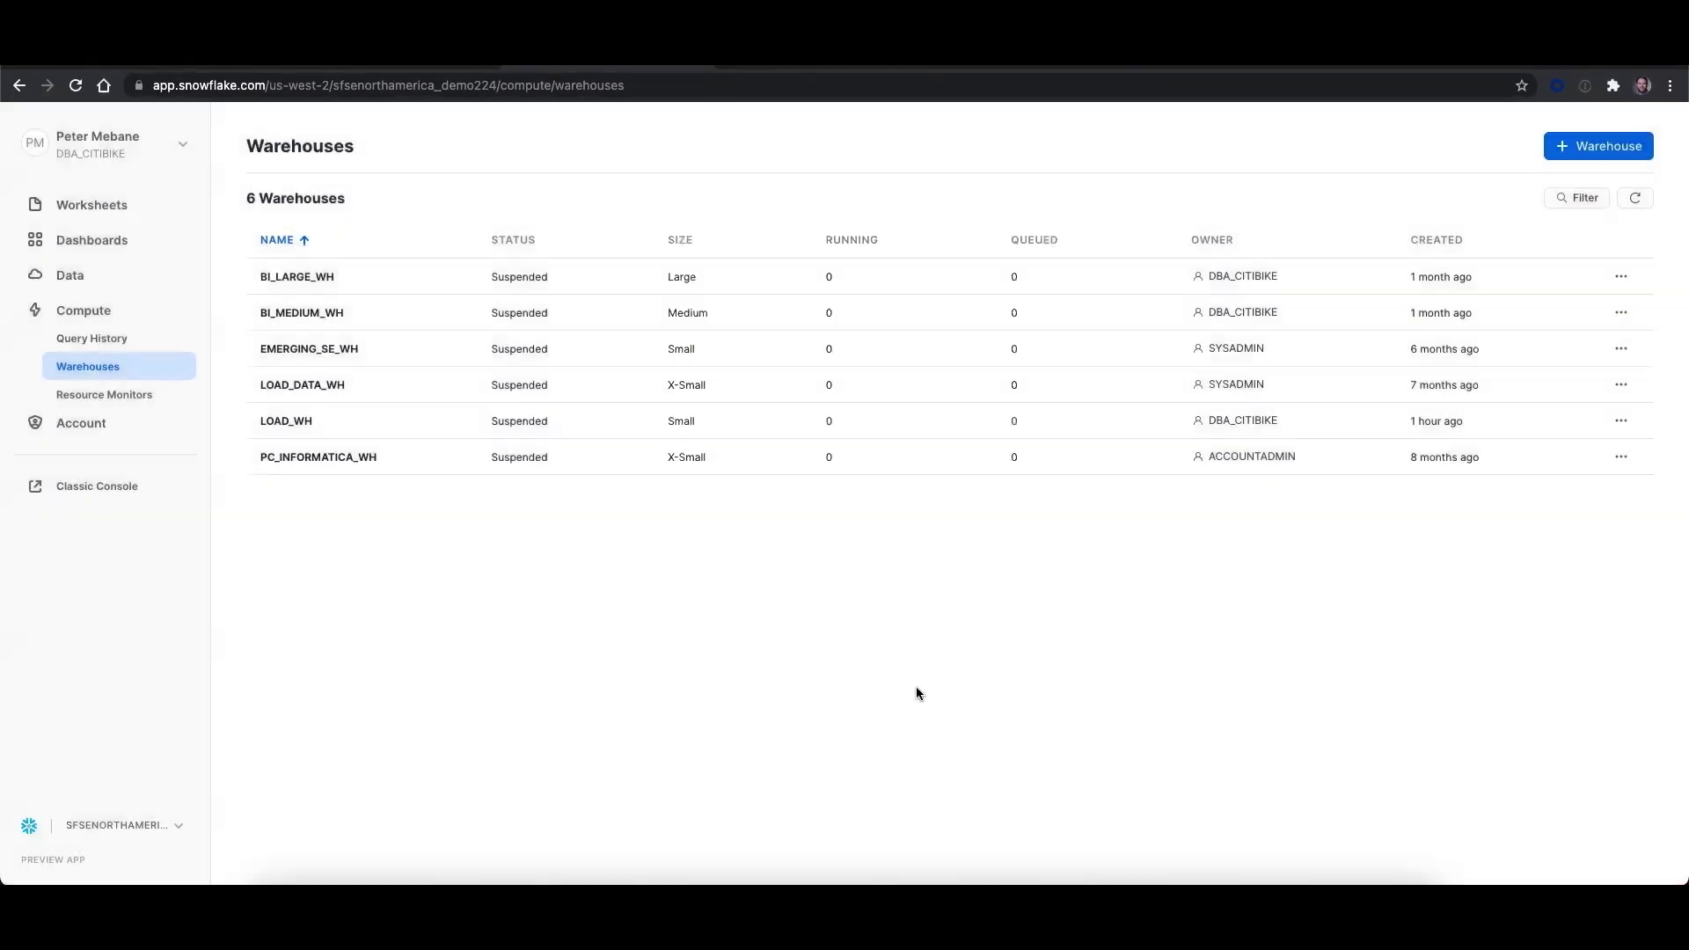
pyautogui.click(113, 208)
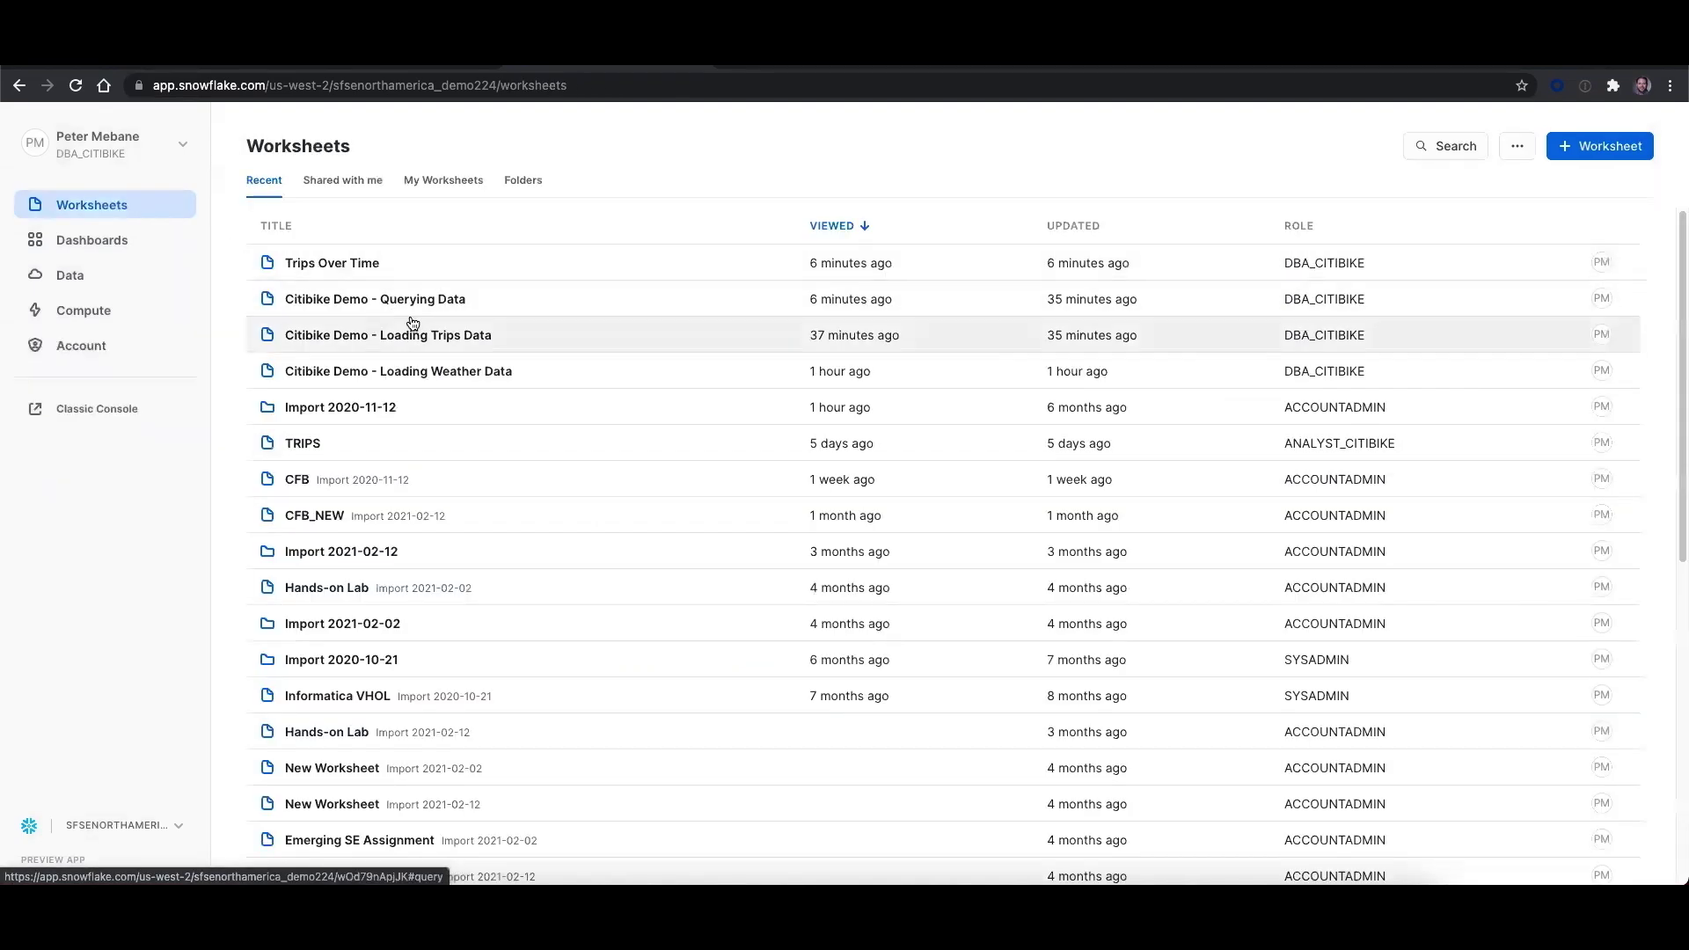
pyautogui.click(430, 337)
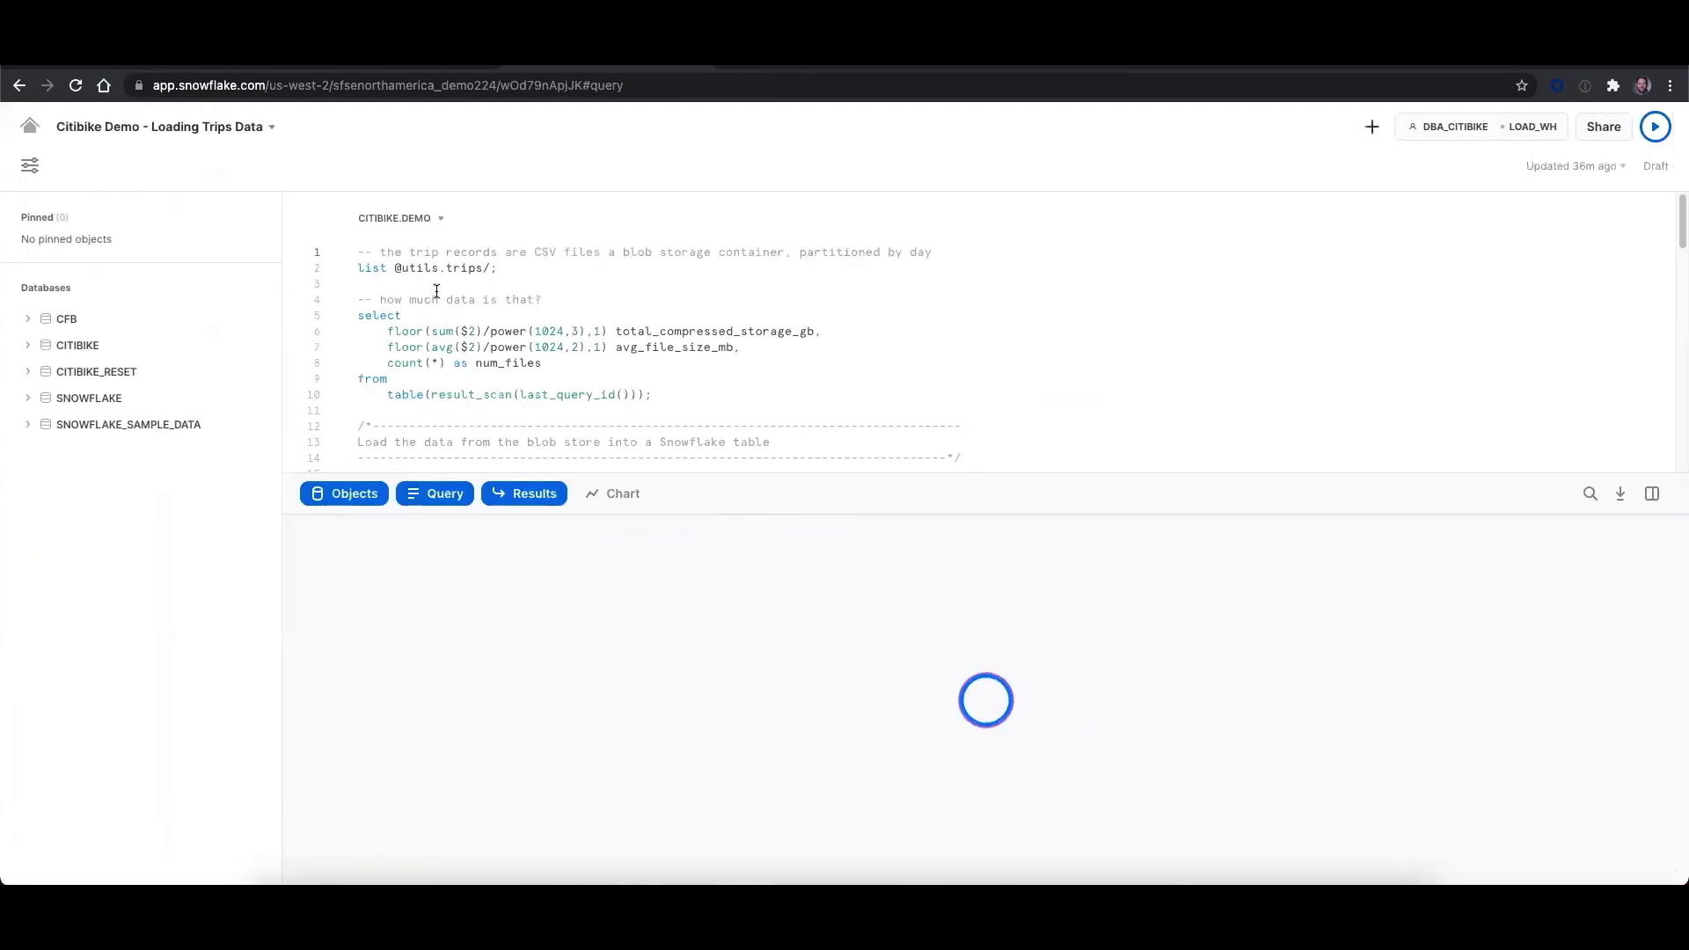
pyautogui.click(442, 269)
pyautogui.hotkey('ctrl', 'Return')
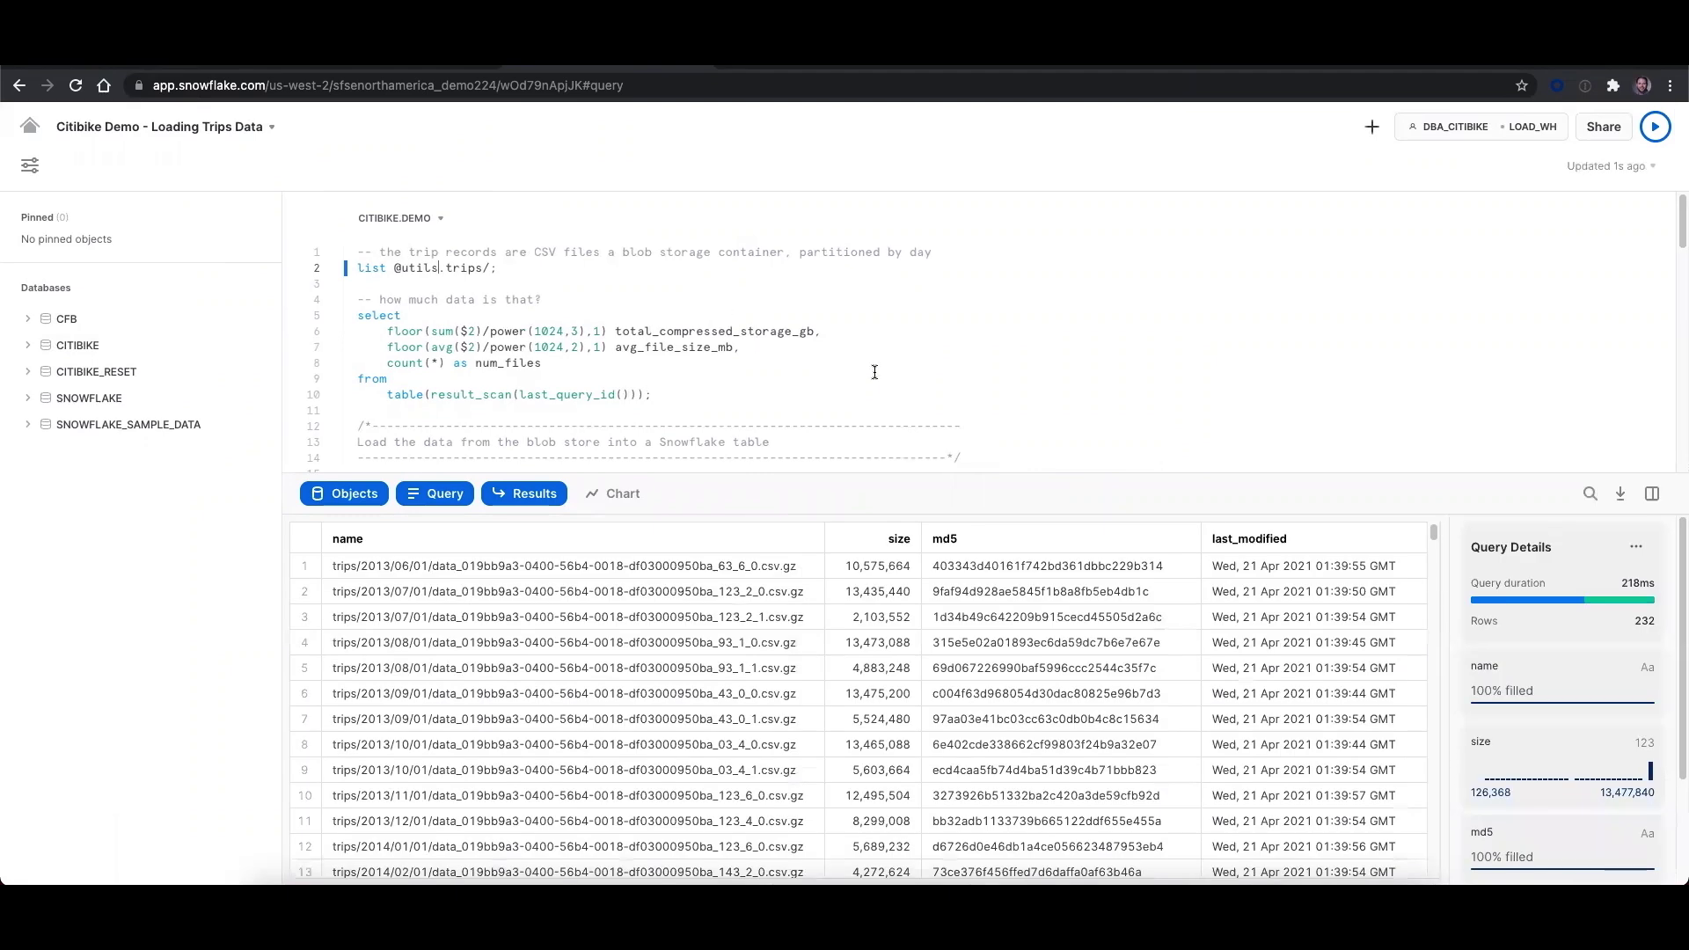
pyautogui.moveTo(1561, 601)
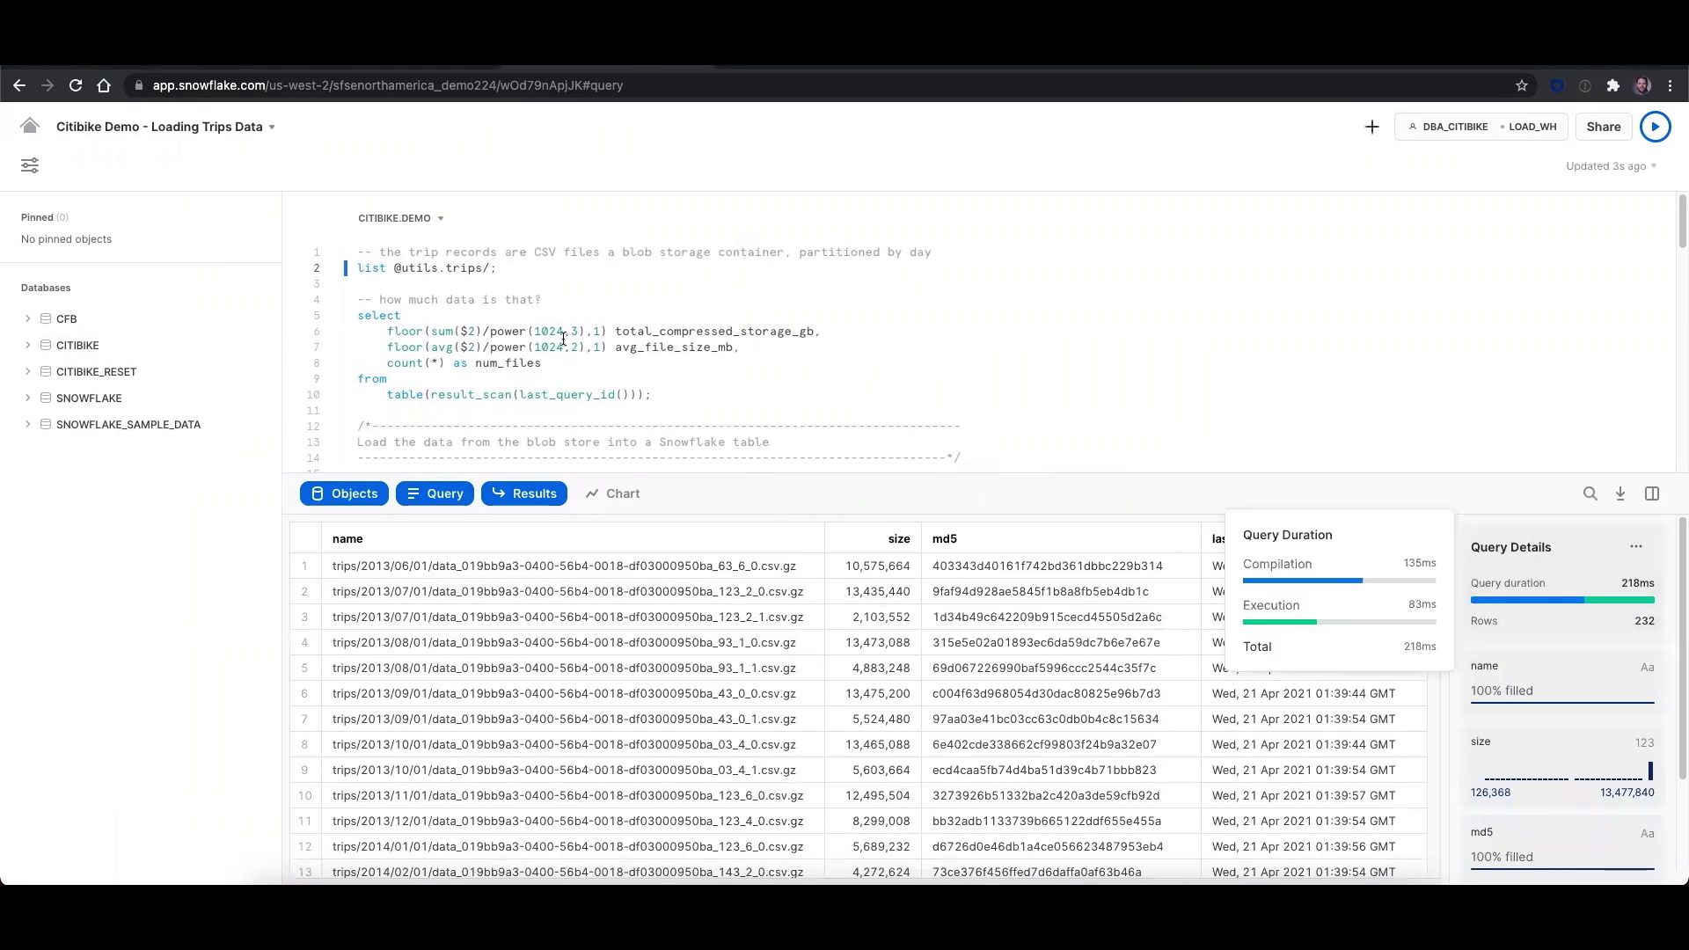
pyautogui.click(472, 332)
pyautogui.hotkey('ctrl', 'Return')
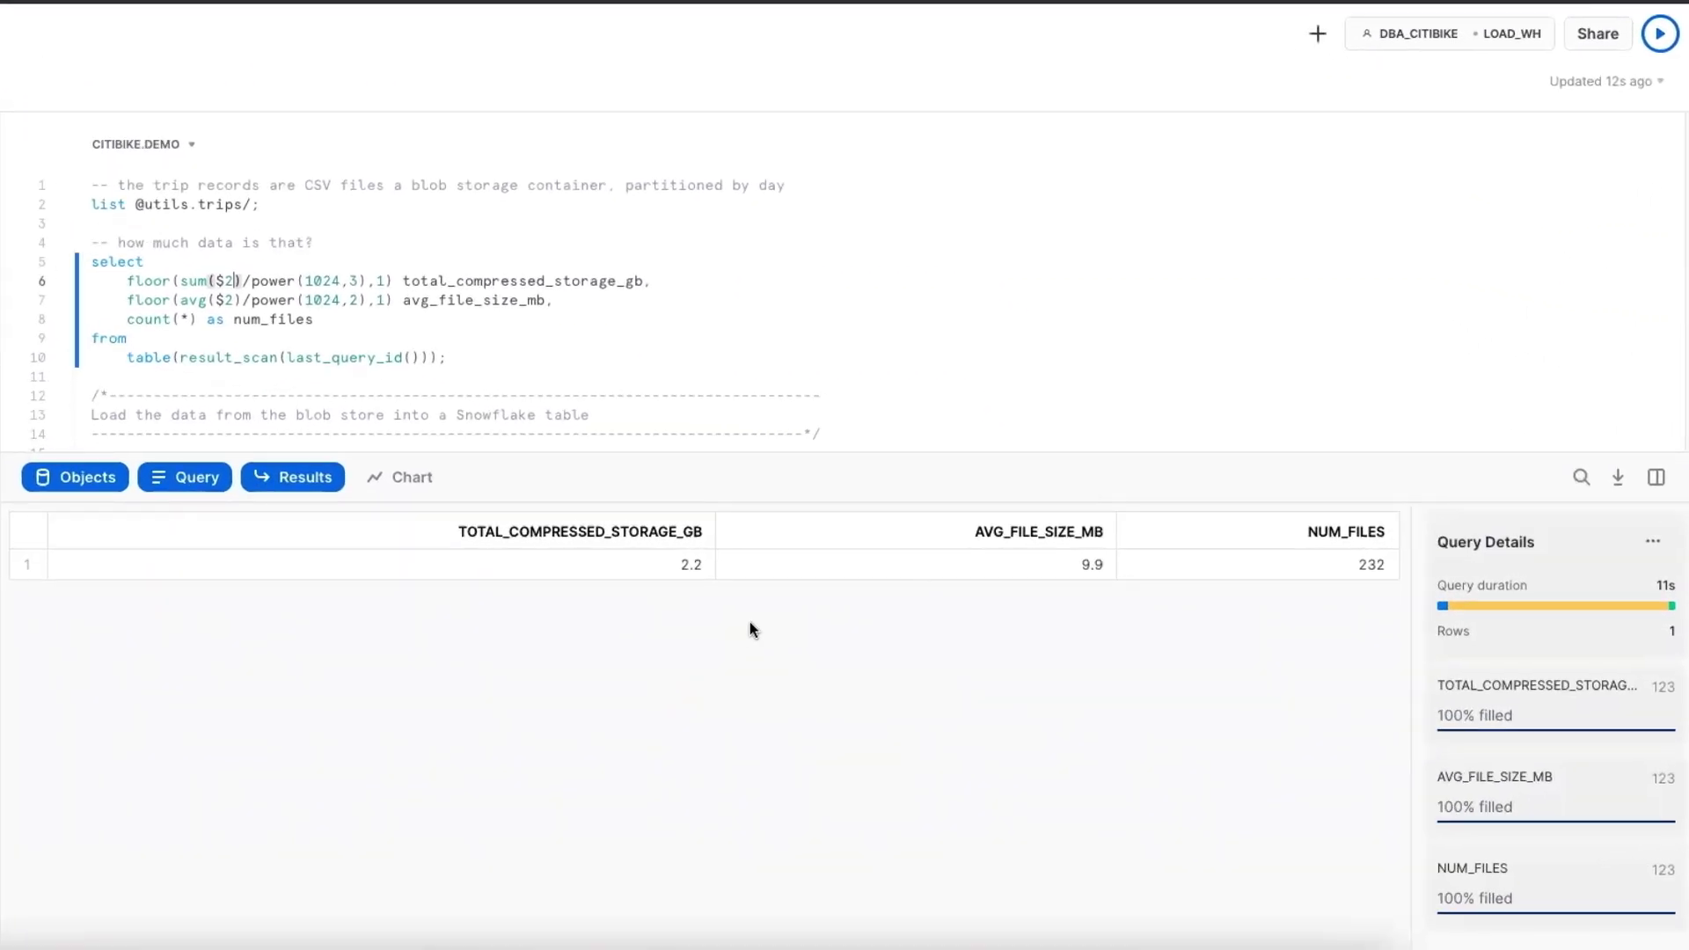
pyautogui.moveTo(396, 531)
pyautogui.scroll(-1, 329, 339)
pyautogui.scroll(-3, 273, 272)
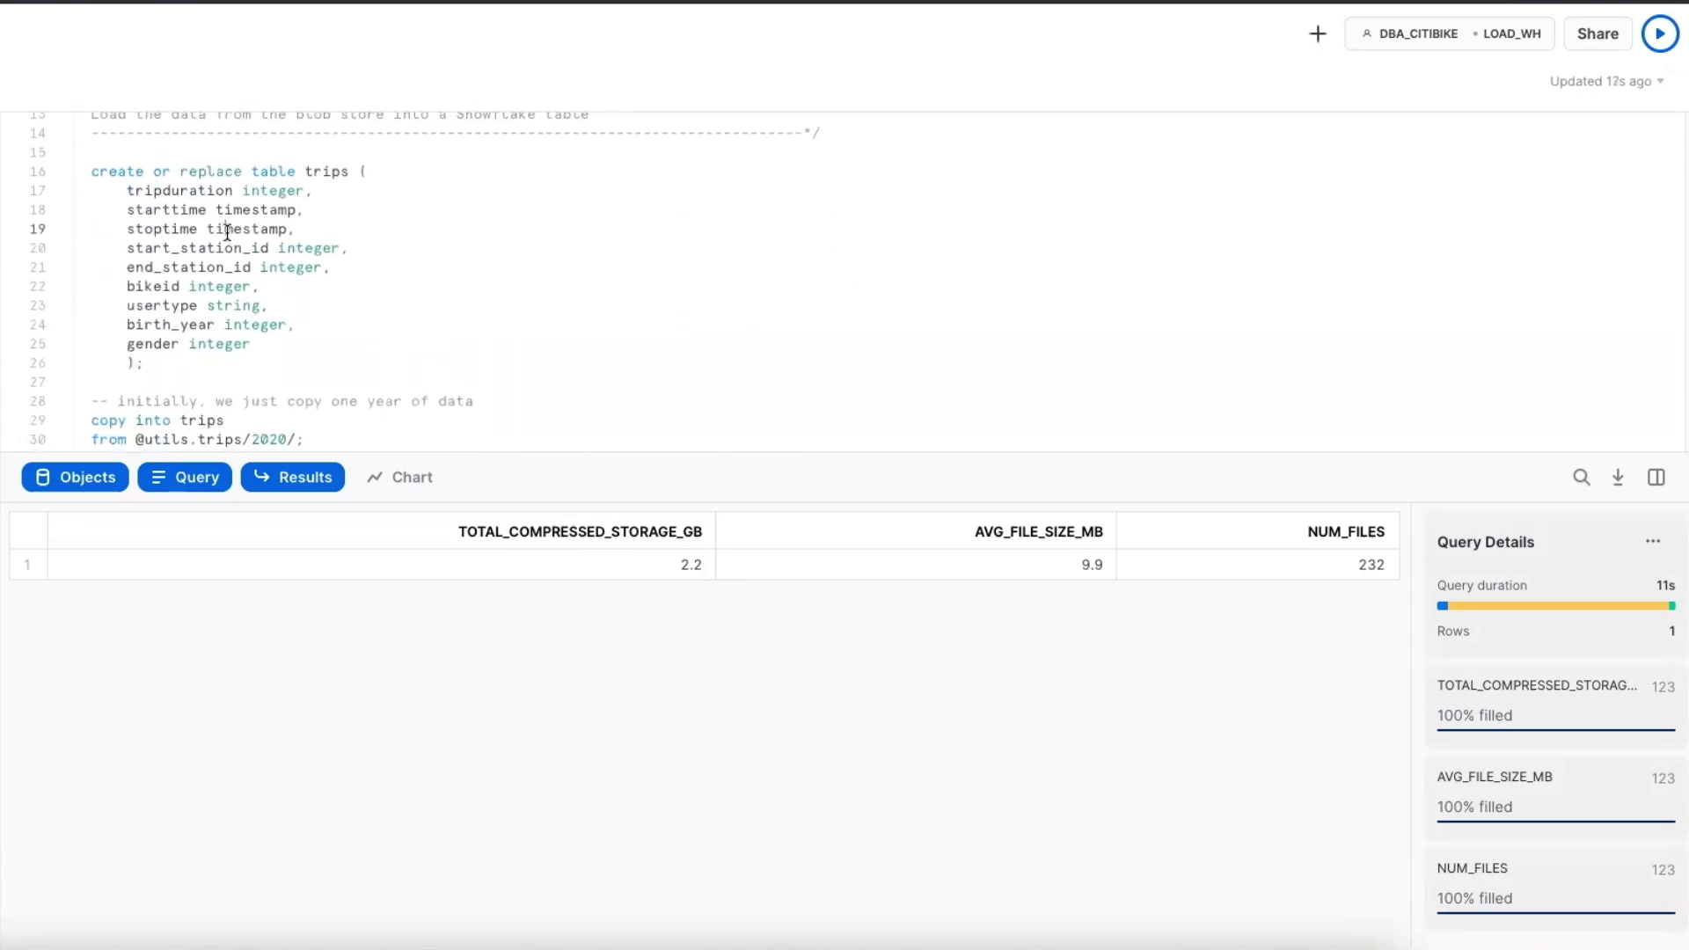
# Create the TRIPS table and load the 2020 trip files into it
pyautogui.hotkey('ctrl', 'Return')
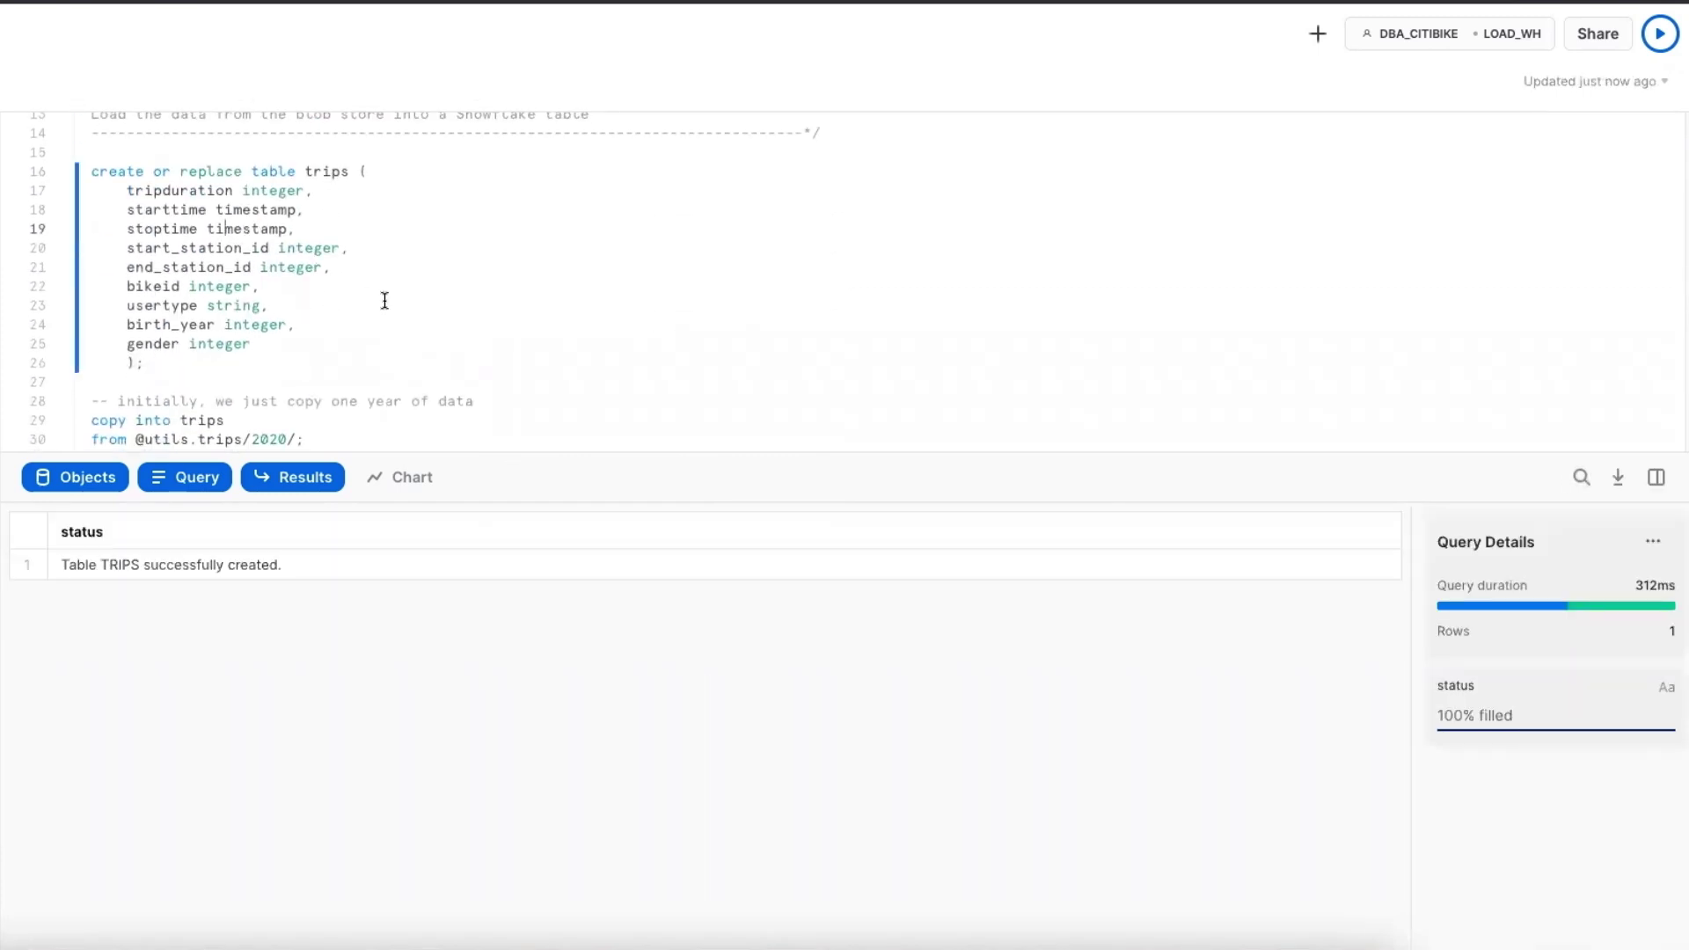
pyautogui.scroll(-2, 386, 300)
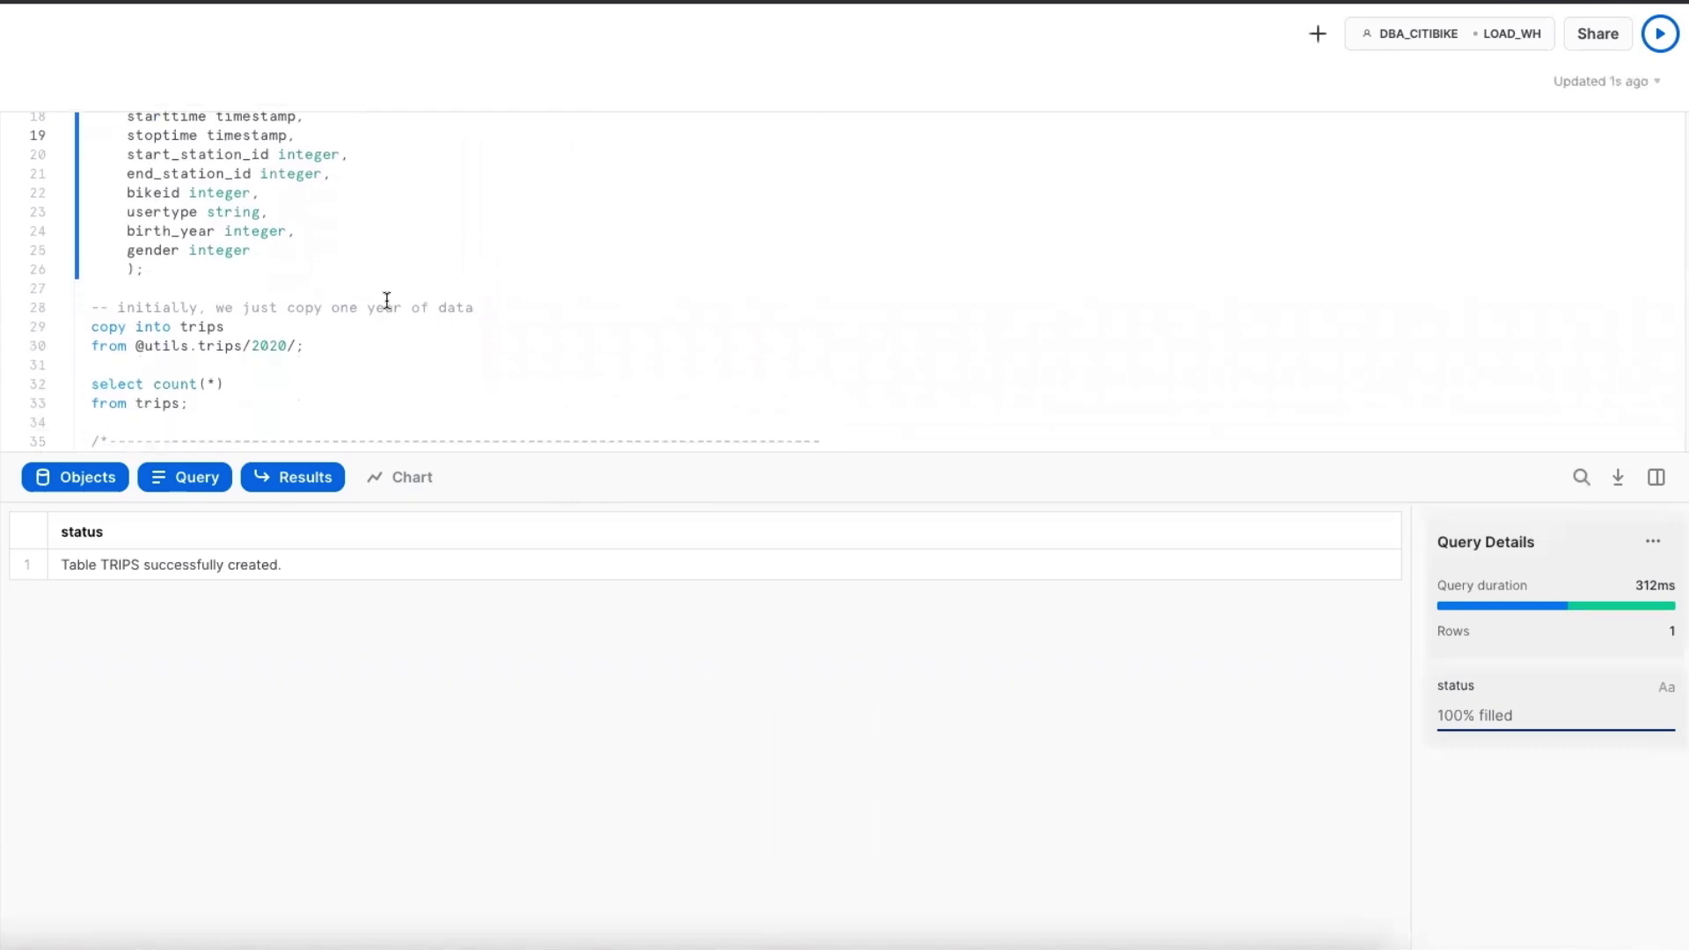
pyautogui.click(182, 330)
pyautogui.hotkey('ctrl', 'Return')
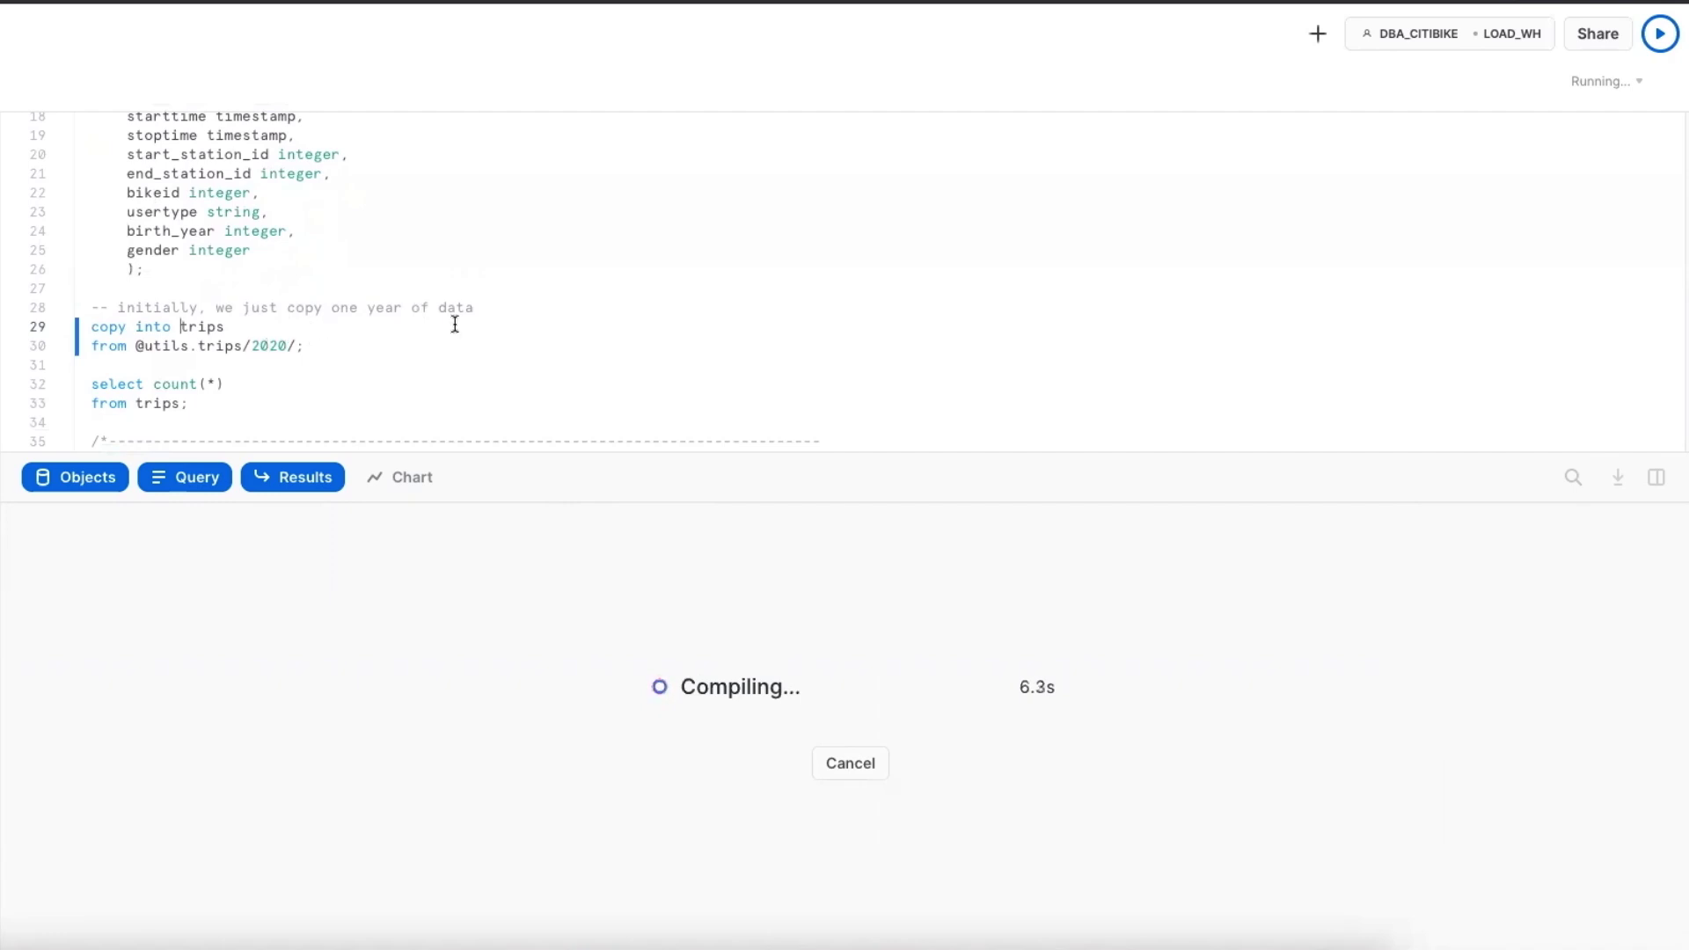
# Check the LOAD_WH warehouse settings from the context menu
pyautogui.click(1502, 37)
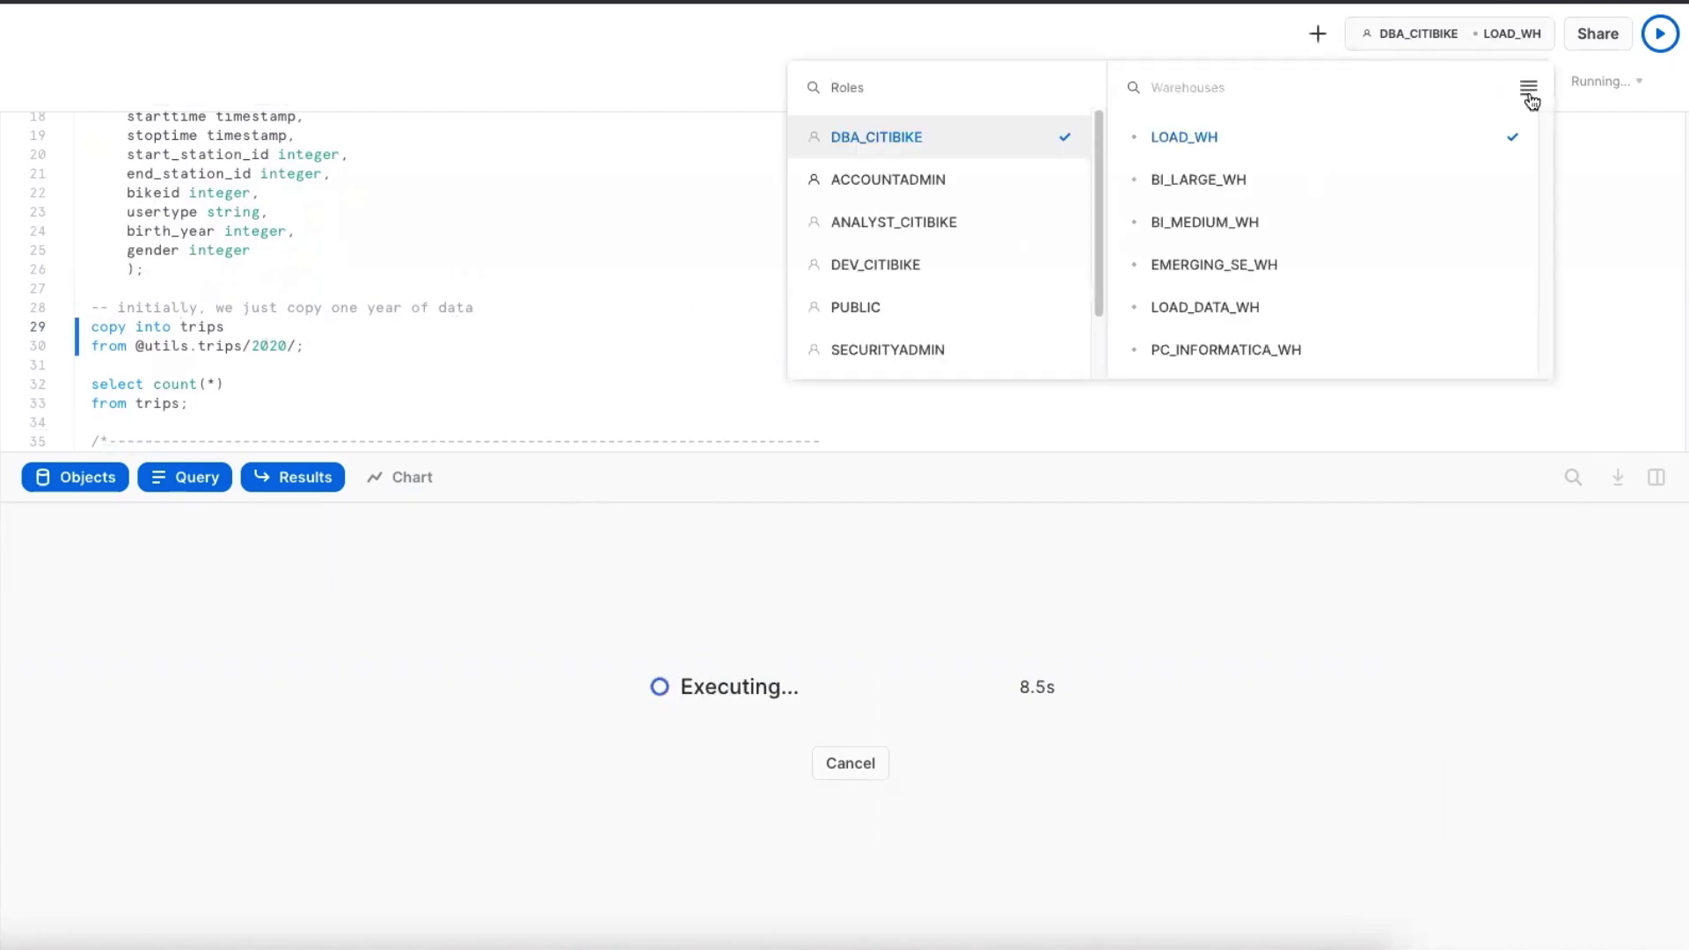
pyautogui.click(1528, 90)
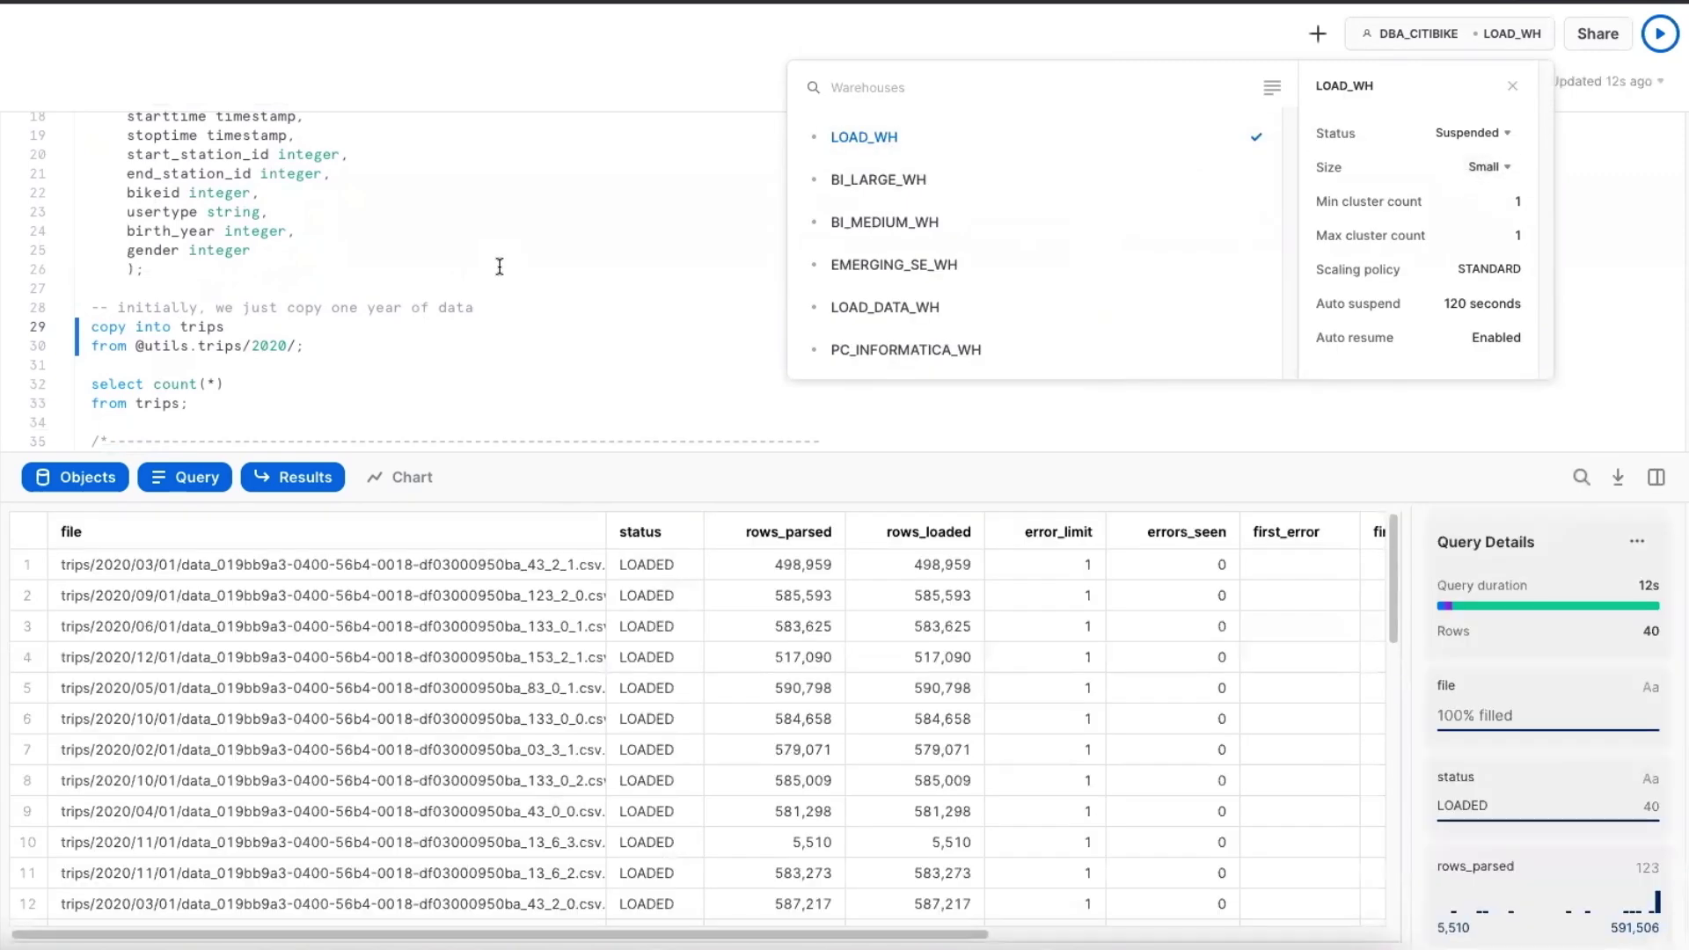
pyautogui.click(499, 267)
pyautogui.scroll(-1, 361, 312)
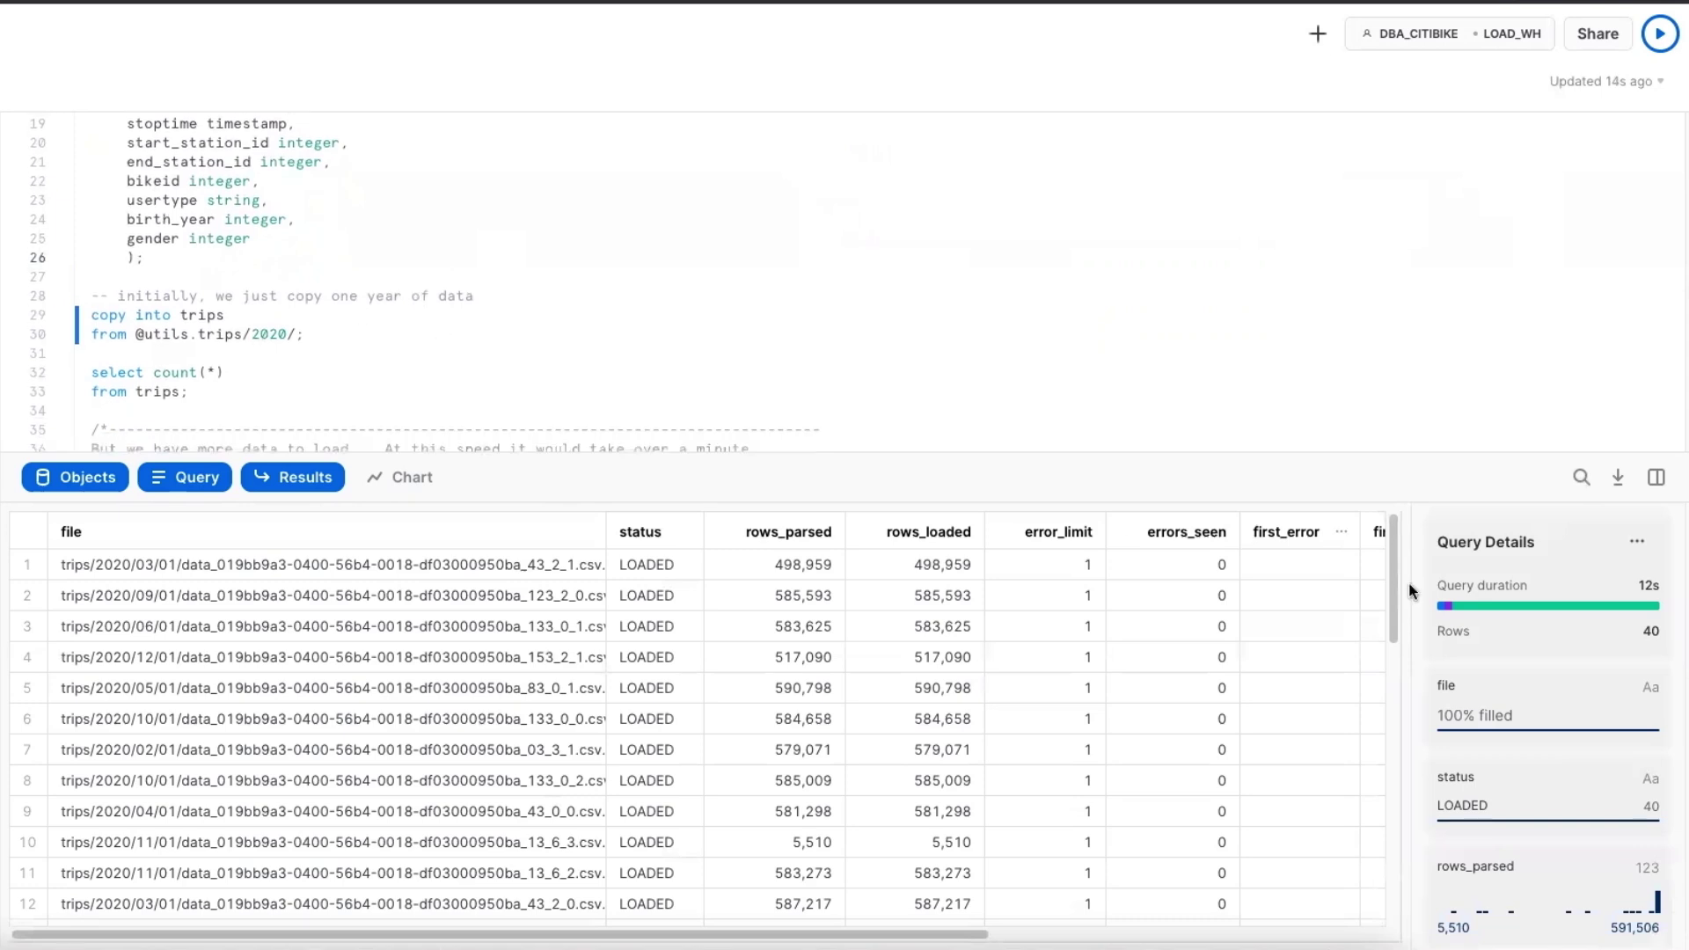
pyautogui.scroll(-2, 572, 324)
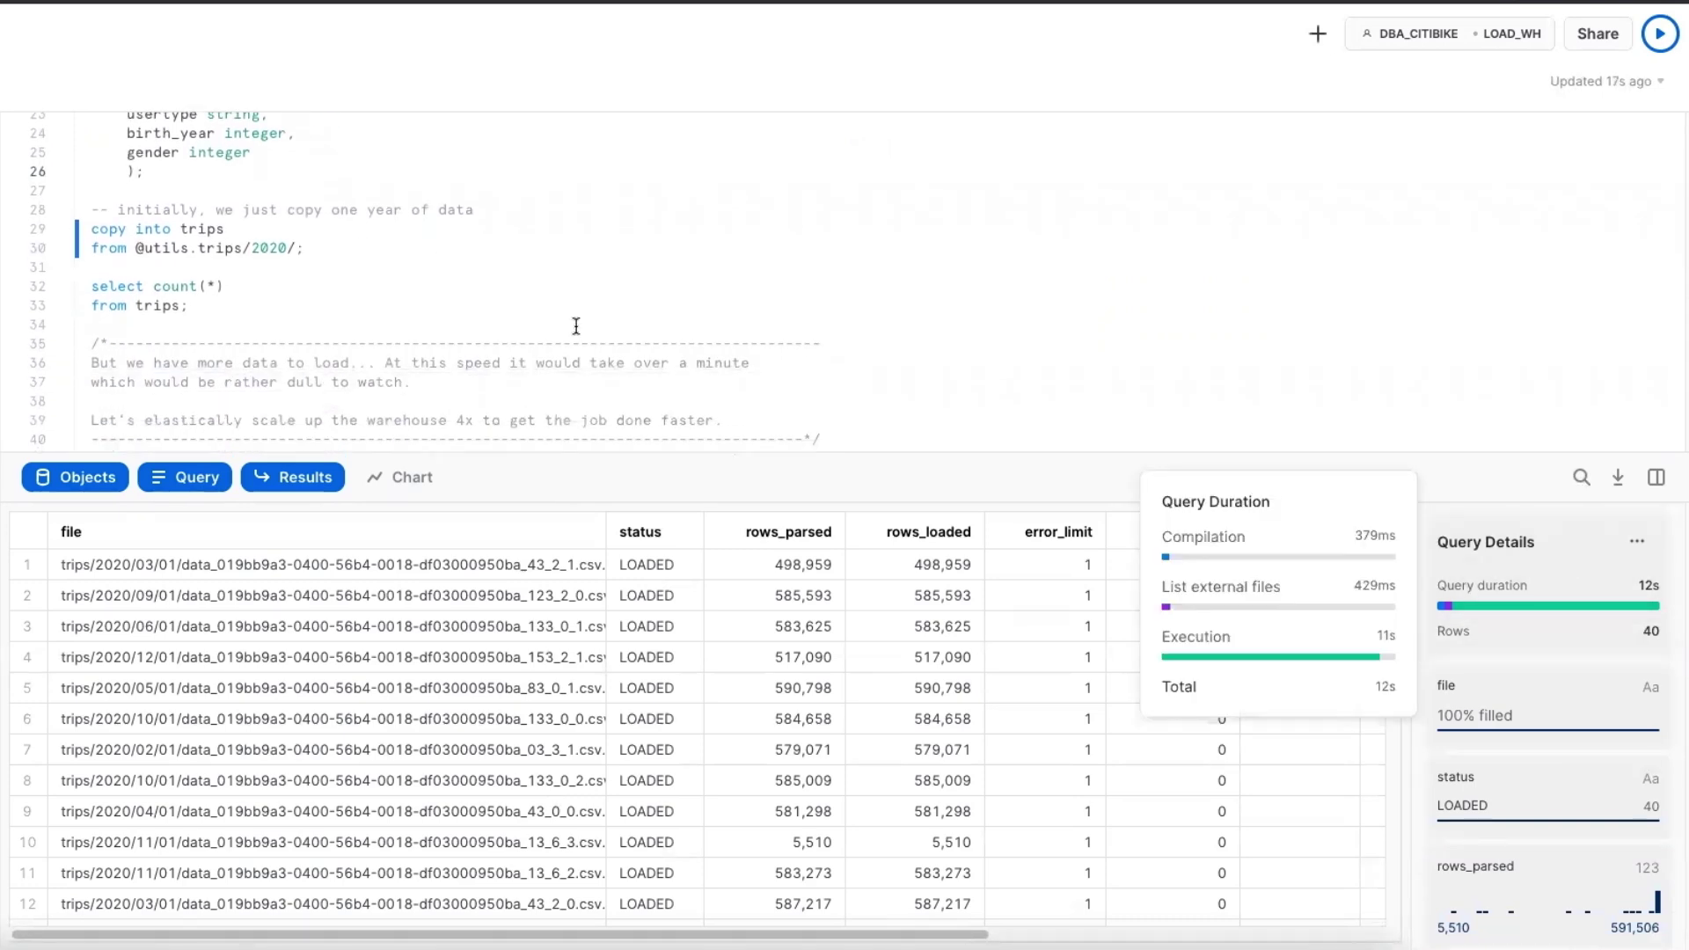
# Count the rows in TRIPS, confirming 19,843,659 trips
pyautogui.click(176, 290)
pyautogui.hotkey('ctrl', 'Return')
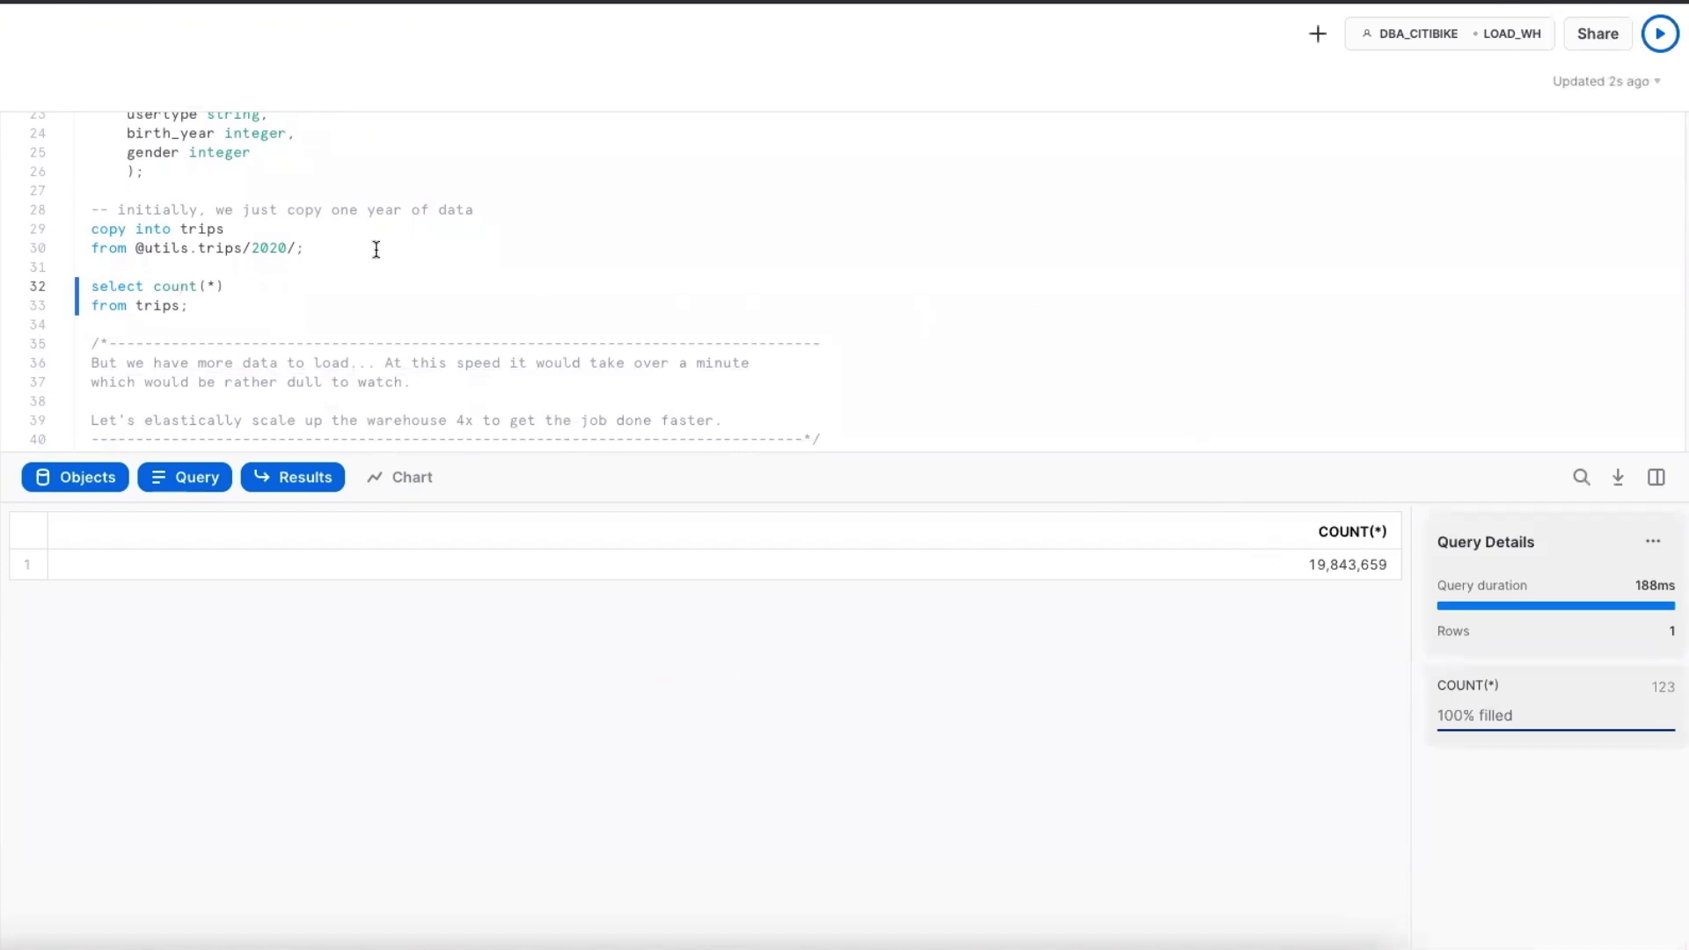
pyautogui.scroll(-3, 378, 250)
pyautogui.click(358, 274)
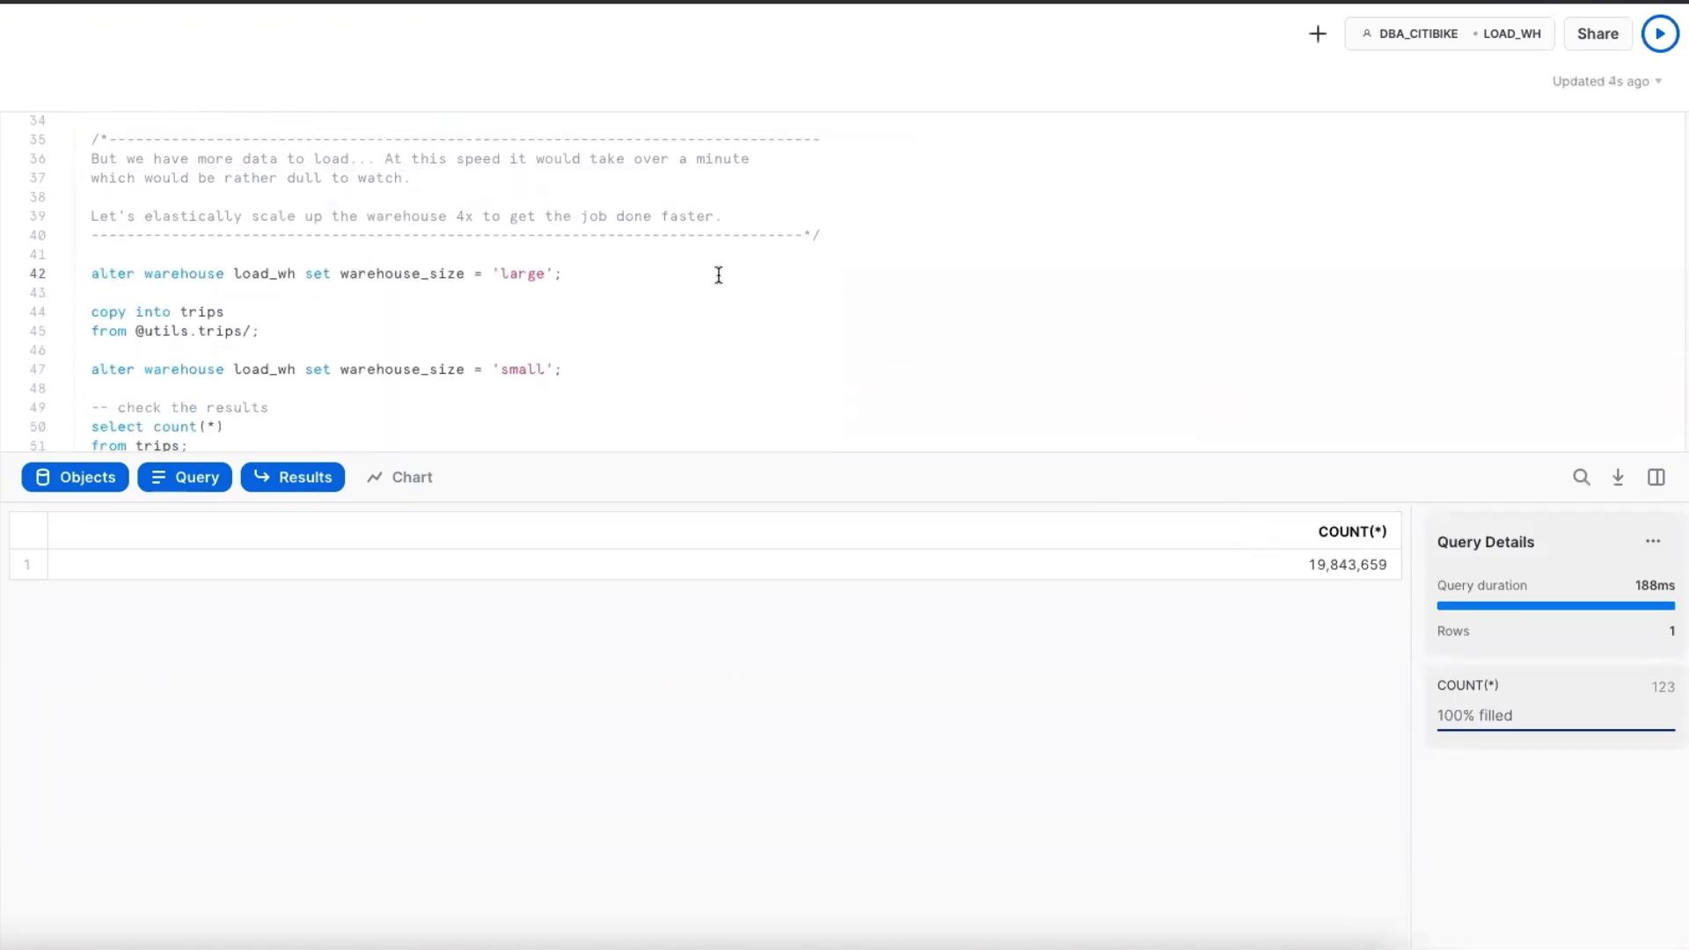
# Resize LOAD_WH to large, load all remaining trip files, then scale it back to small
pyautogui.hotkey('ctrl', 'Return')
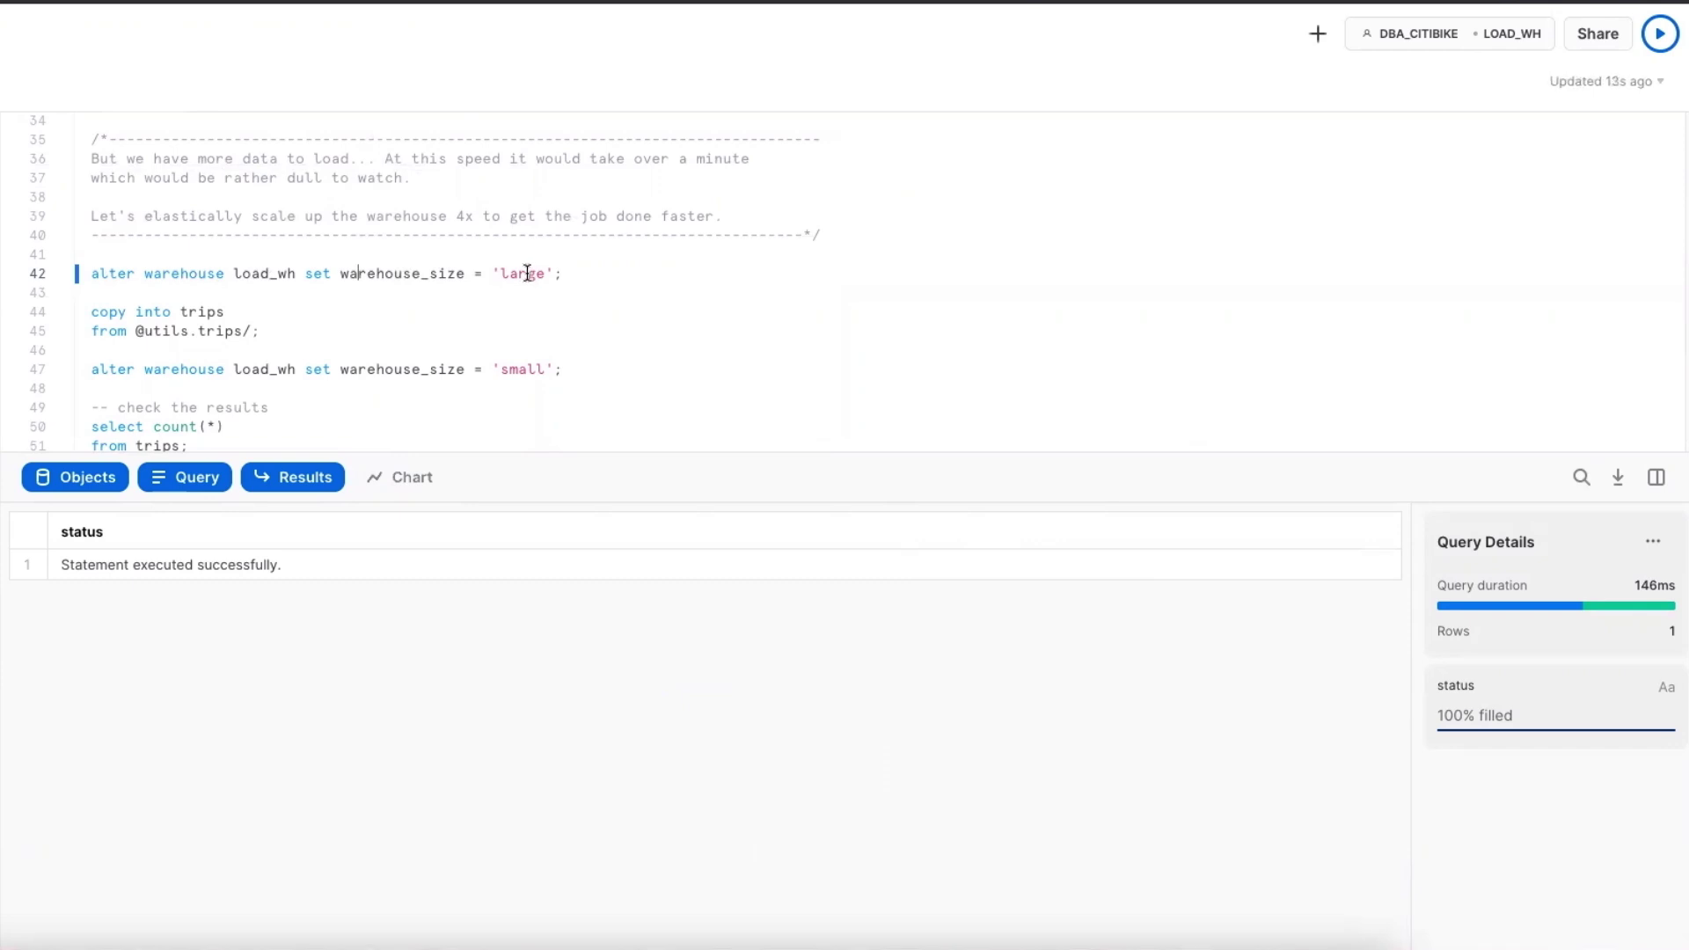
pyautogui.click(182, 321)
pyautogui.hotkey('ctrl', 'Return')
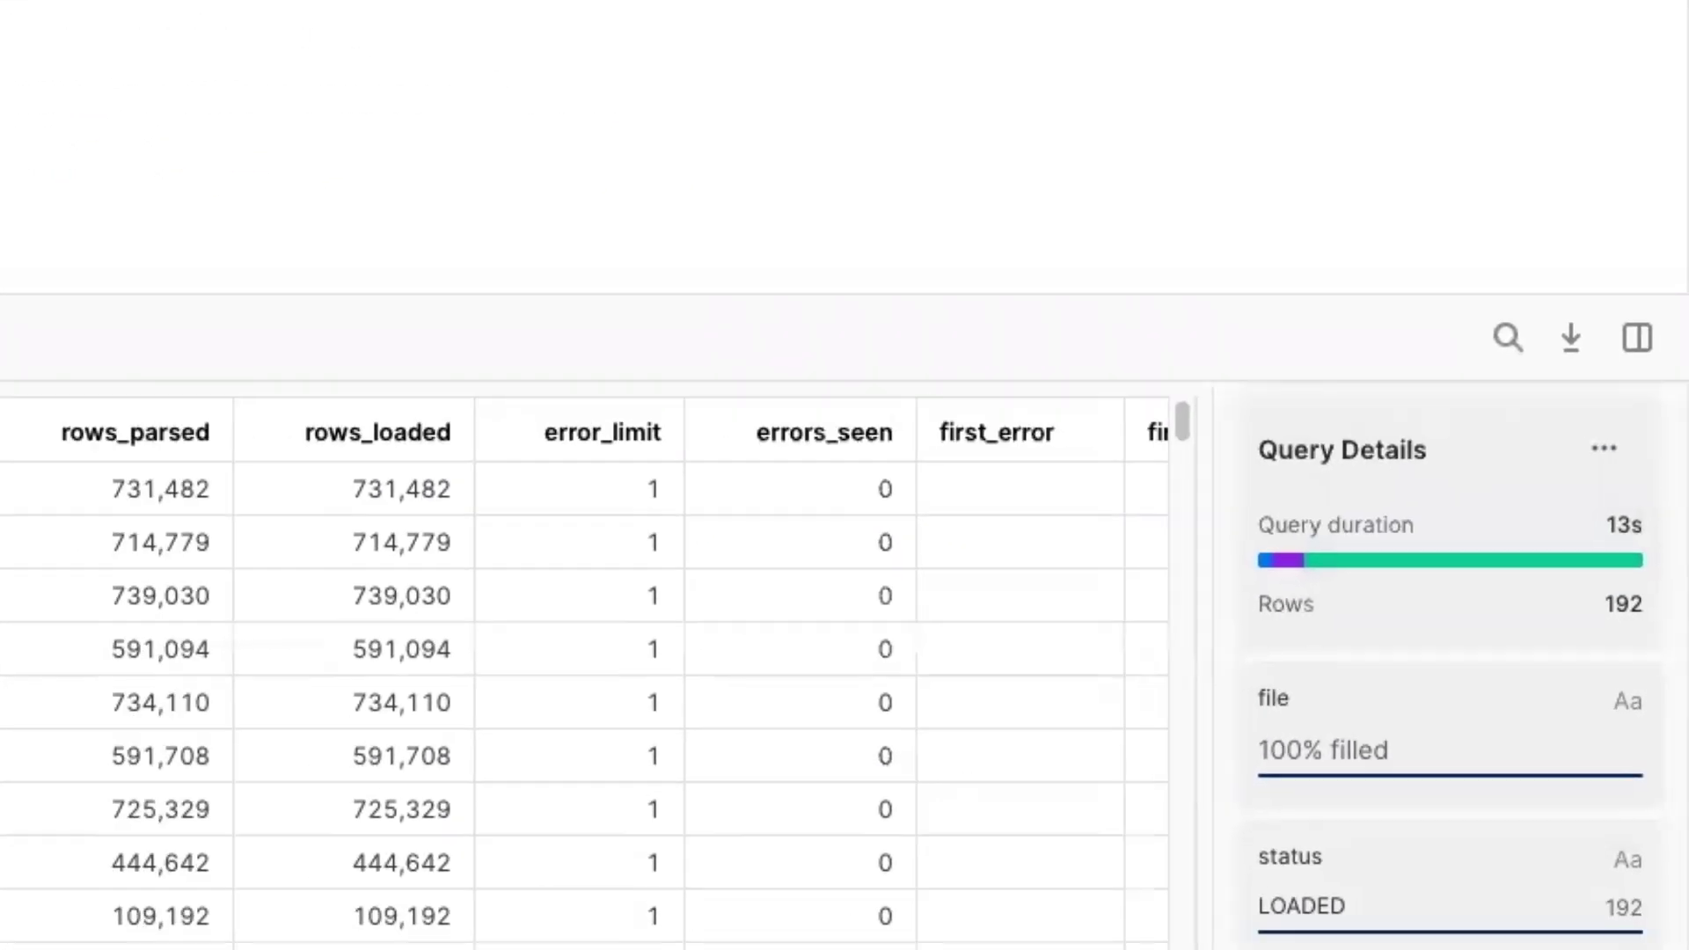
pyautogui.click(280, 370)
pyautogui.hotkey('ctrl', 'Return')
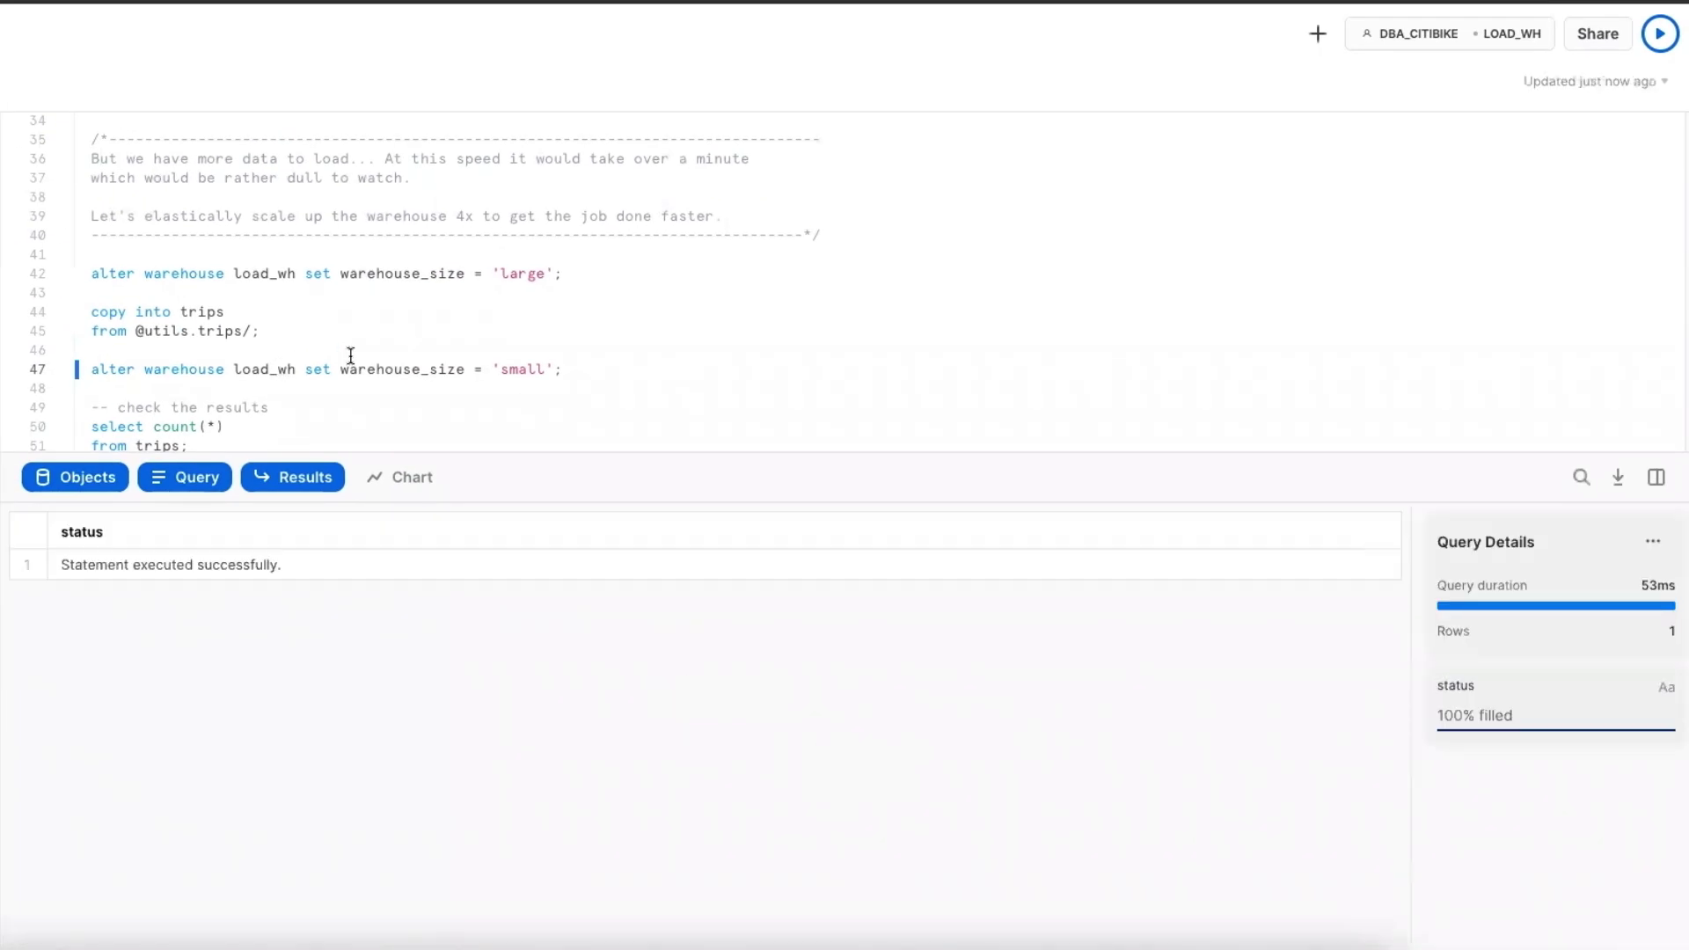
pyautogui.scroll(-1, 577, 362)
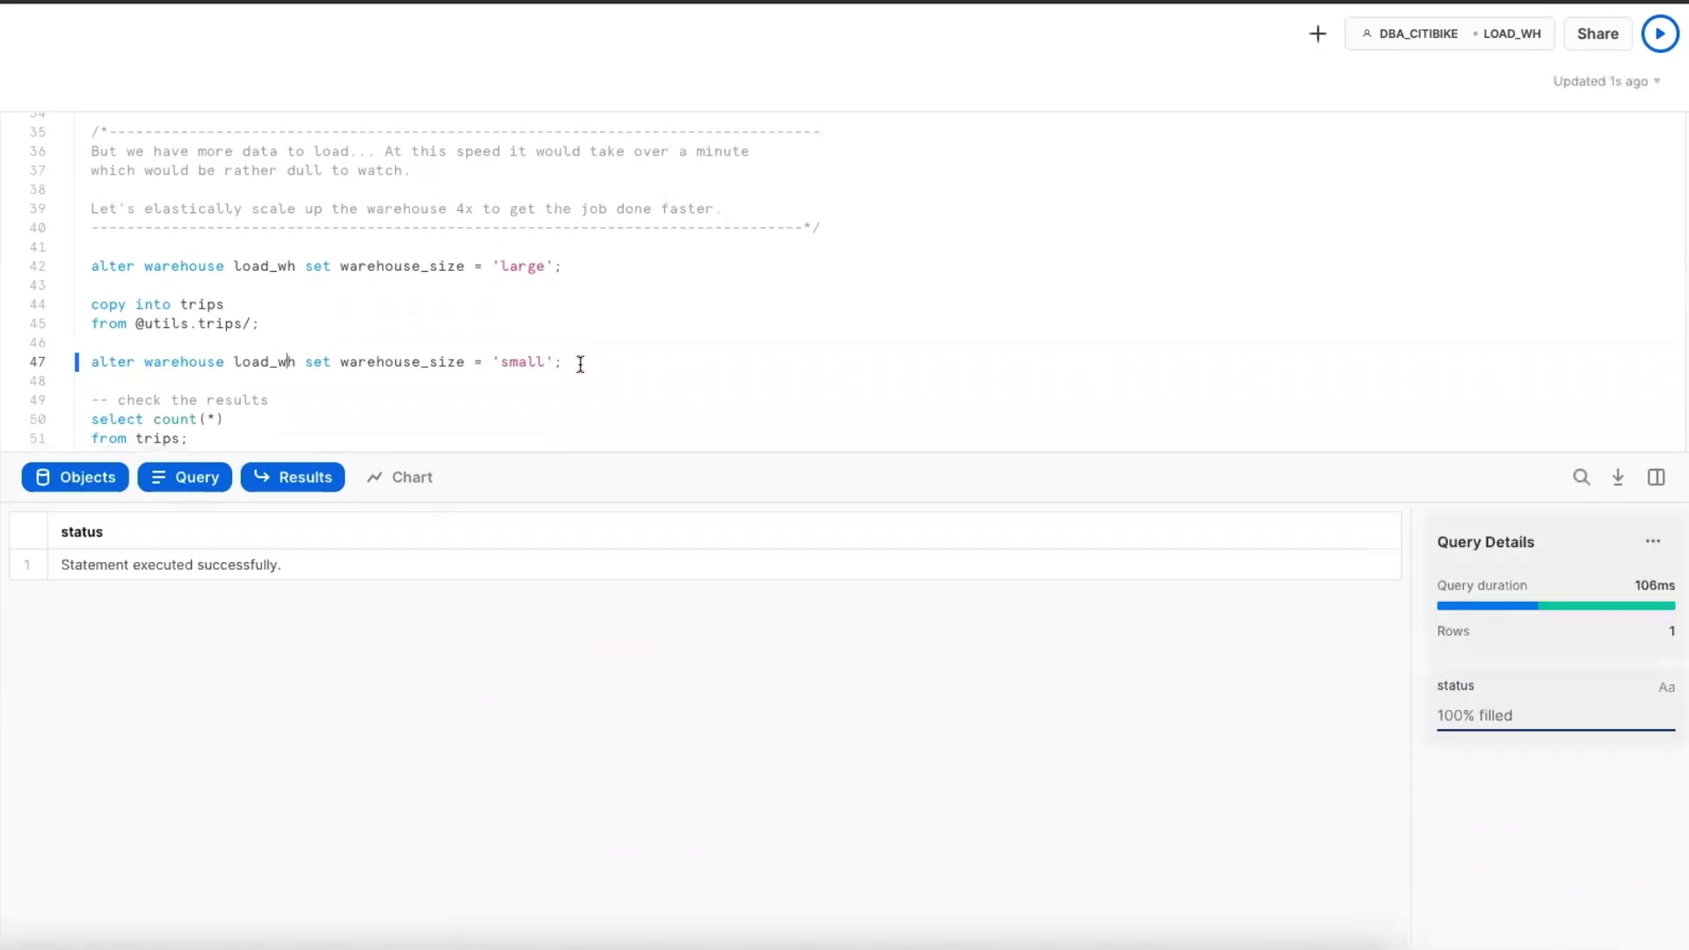
pyautogui.scroll(-1, 476, 269)
pyautogui.scroll(-2, 479, 295)
# Count the trips rows (116,399,552) and preview 20 rows each of trips and stations
pyautogui.hotkey('ctrl', 'Return')
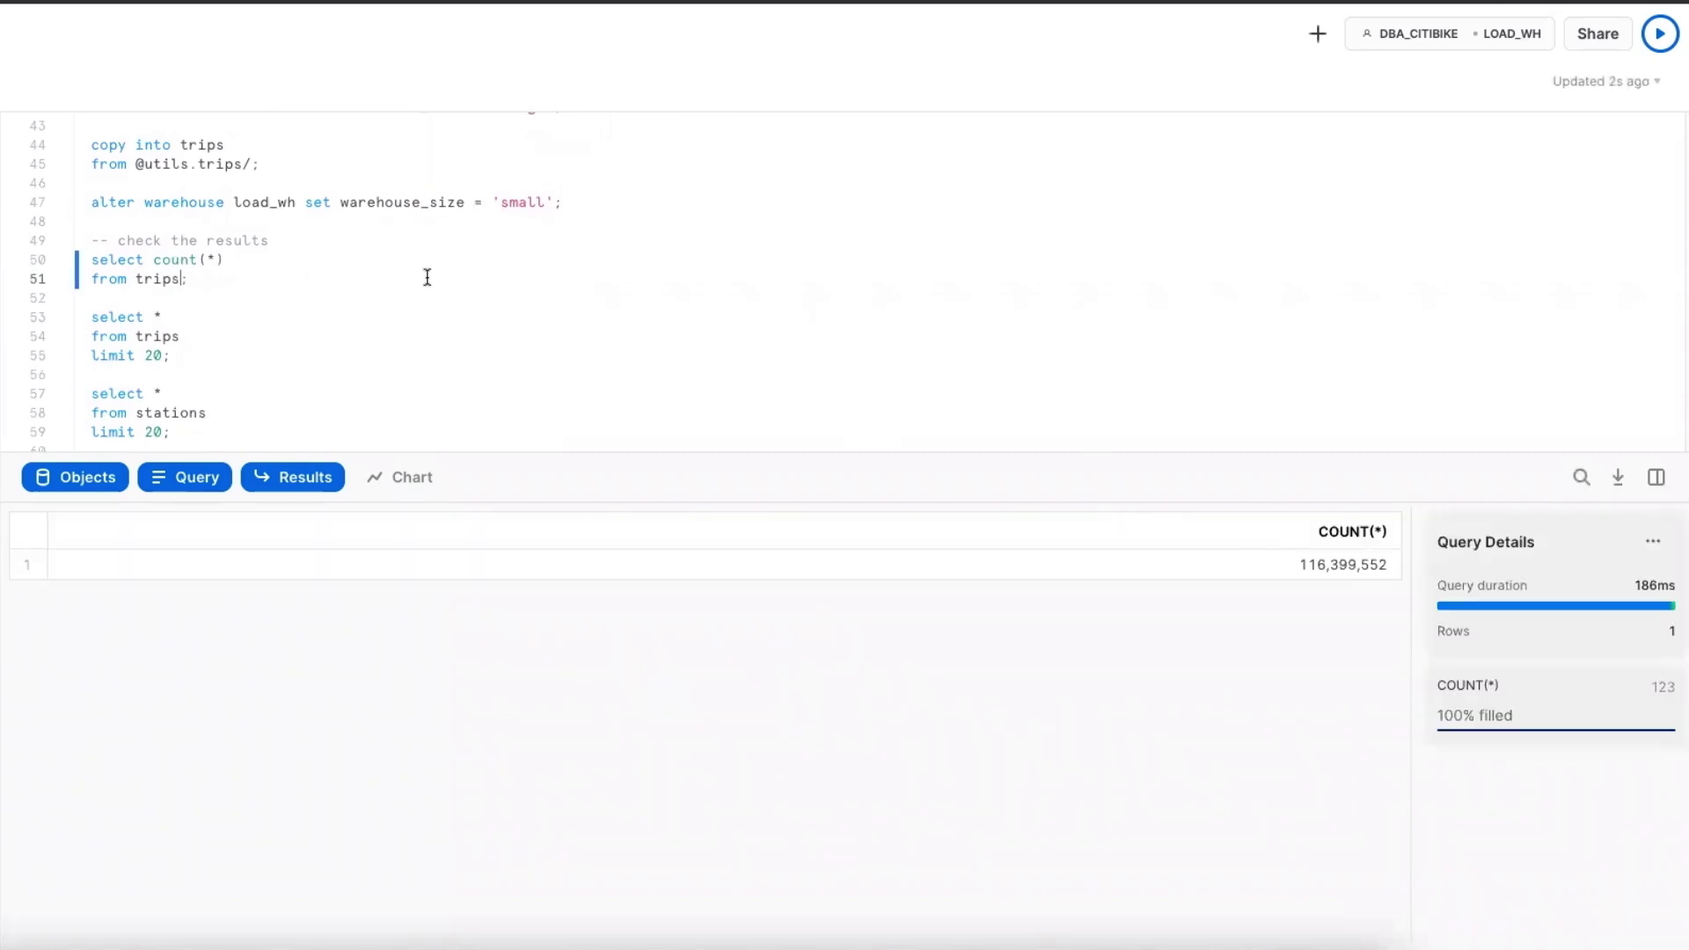
pyautogui.scroll(-2, 426, 275)
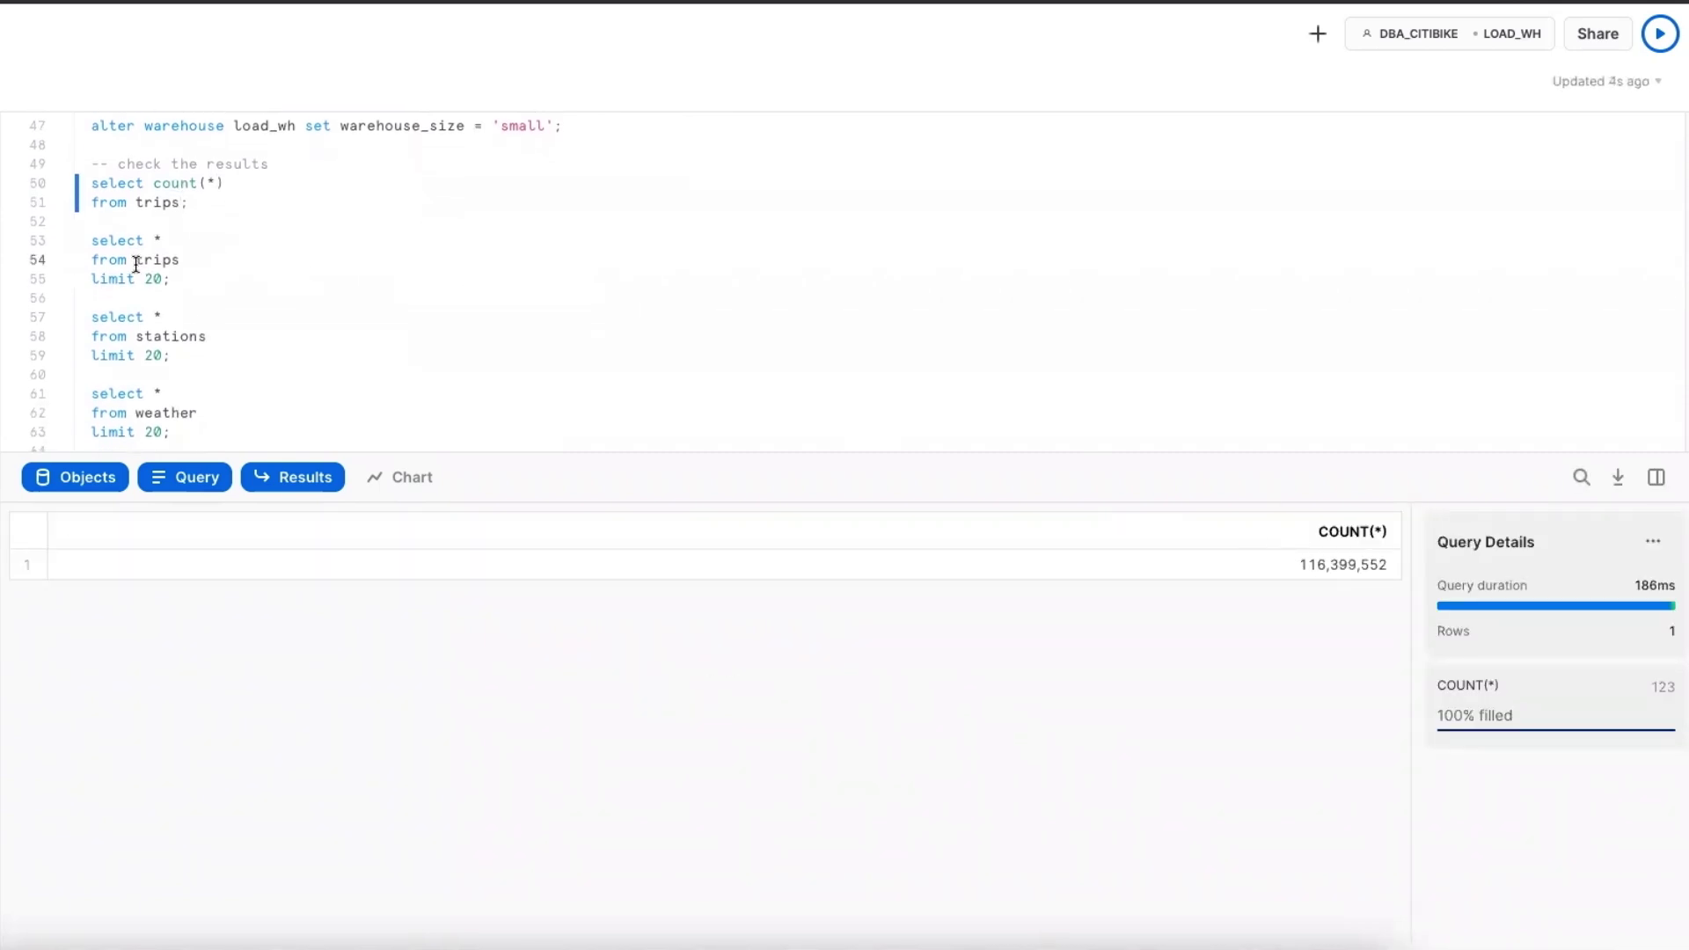
pyautogui.hotkey('ctrl', 'Return')
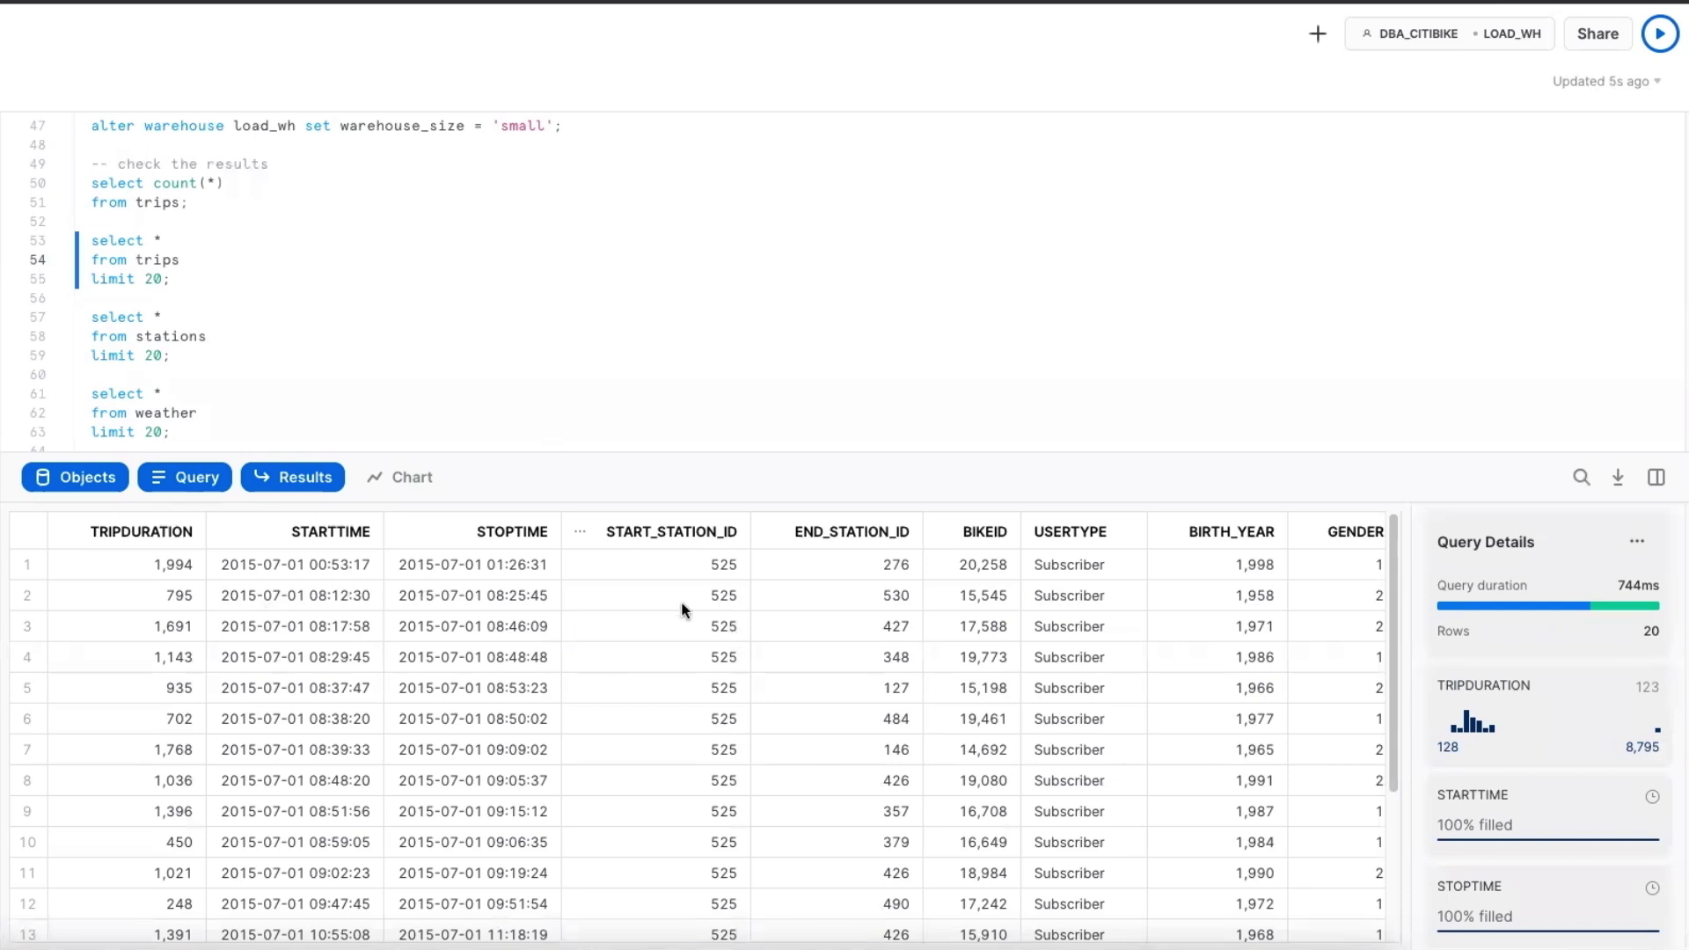
pyautogui.click(112, 336)
pyautogui.hotkey('ctrl', 'Return')
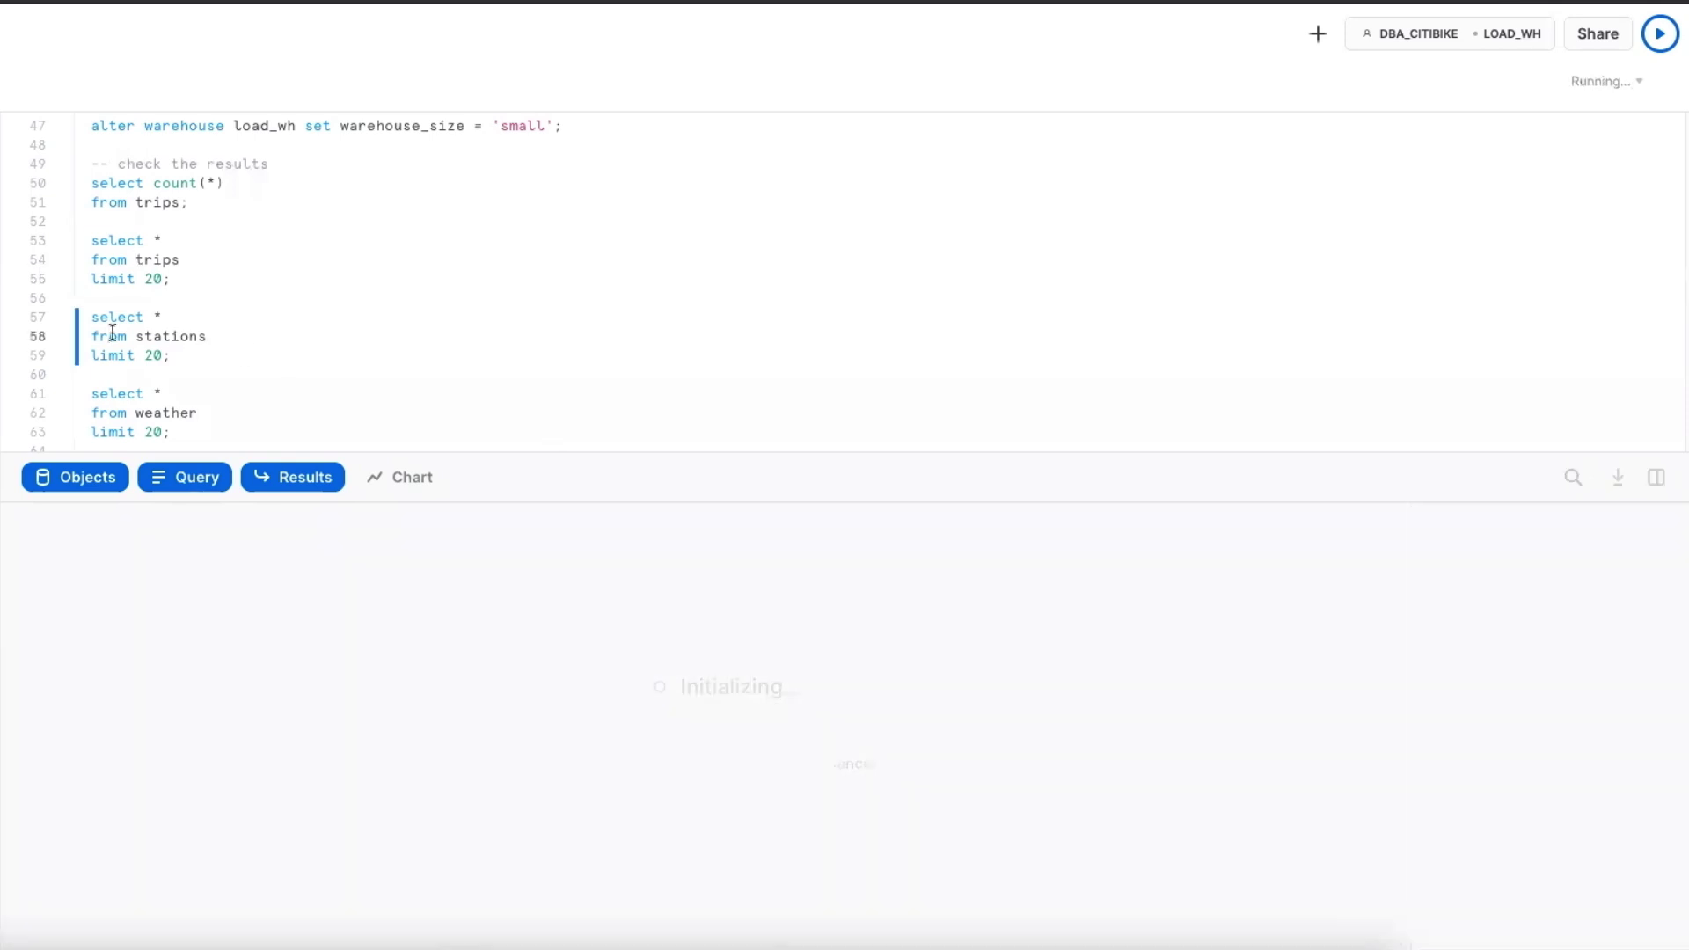
pyautogui.moveTo(297, 531)
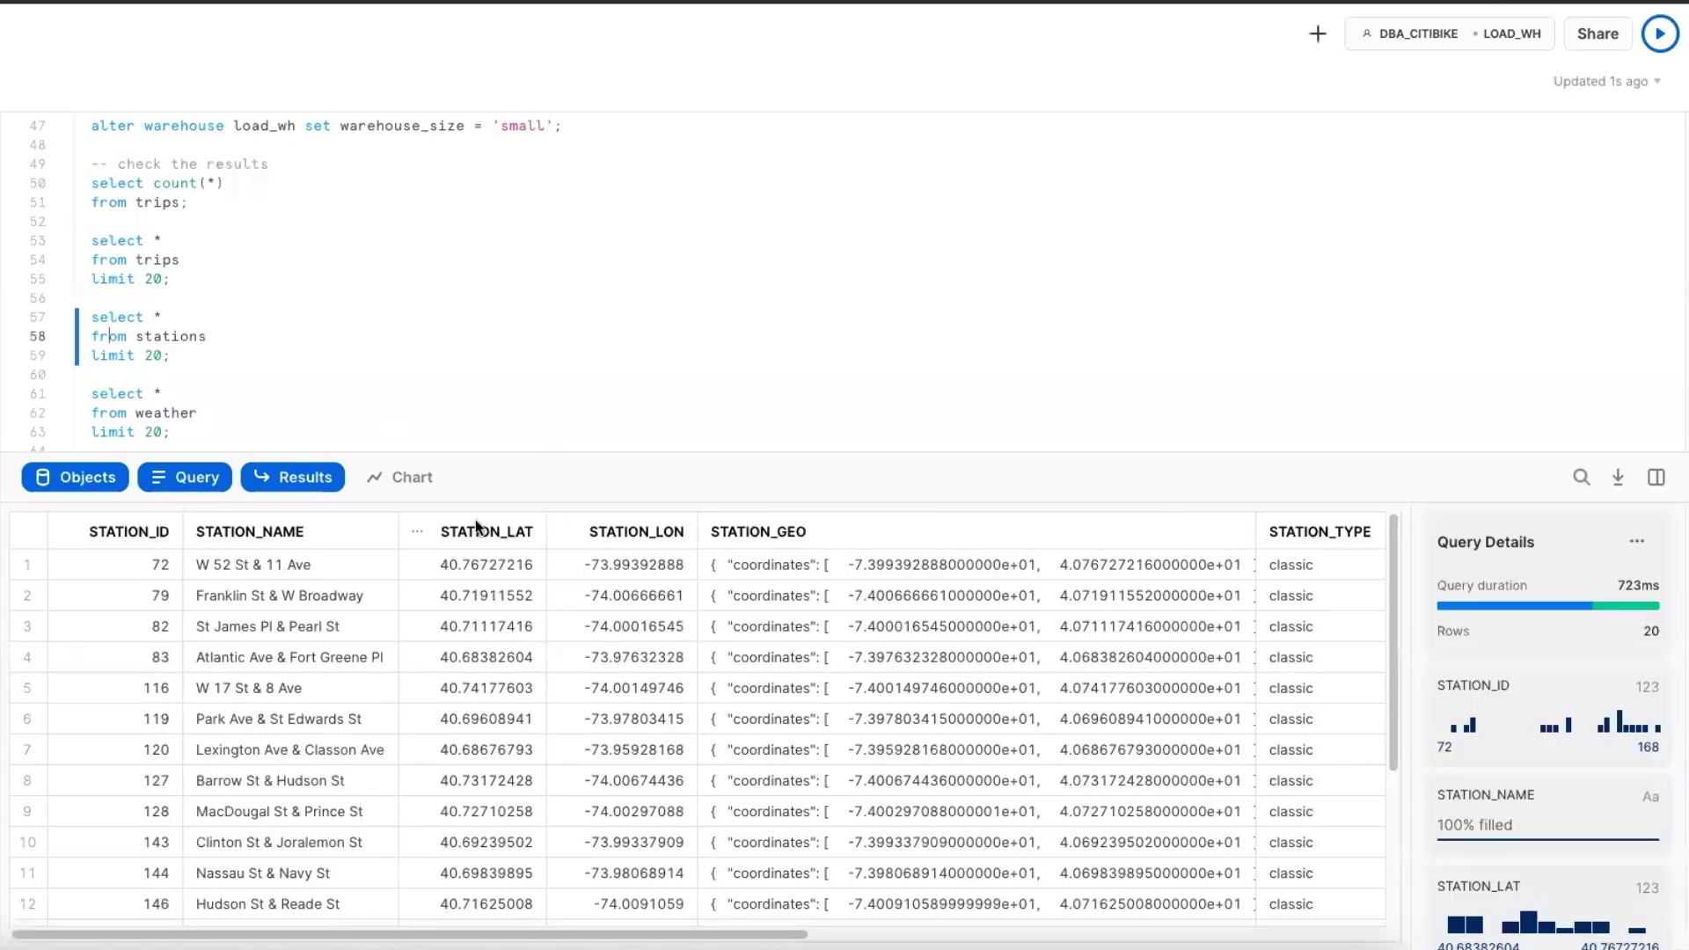
# Preview 20 weather rows and view the first record's JSON as formatted text
pyautogui.click(112, 430)
pyautogui.hotkey('ctrl', 'Return')
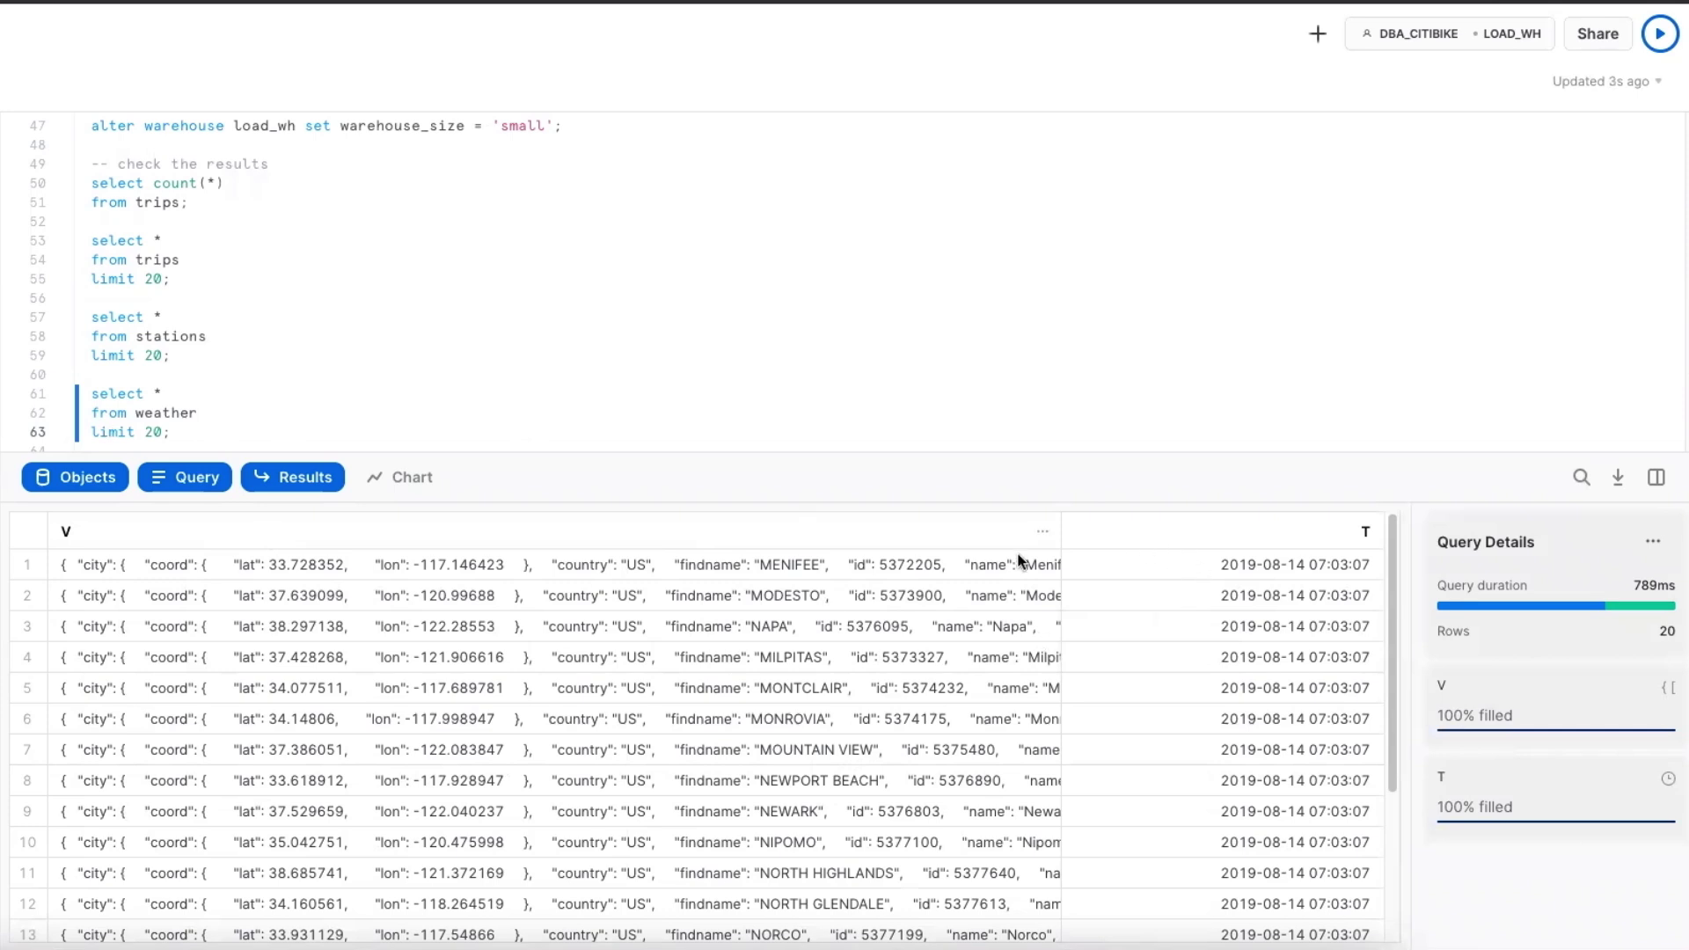
pyautogui.click(151, 563)
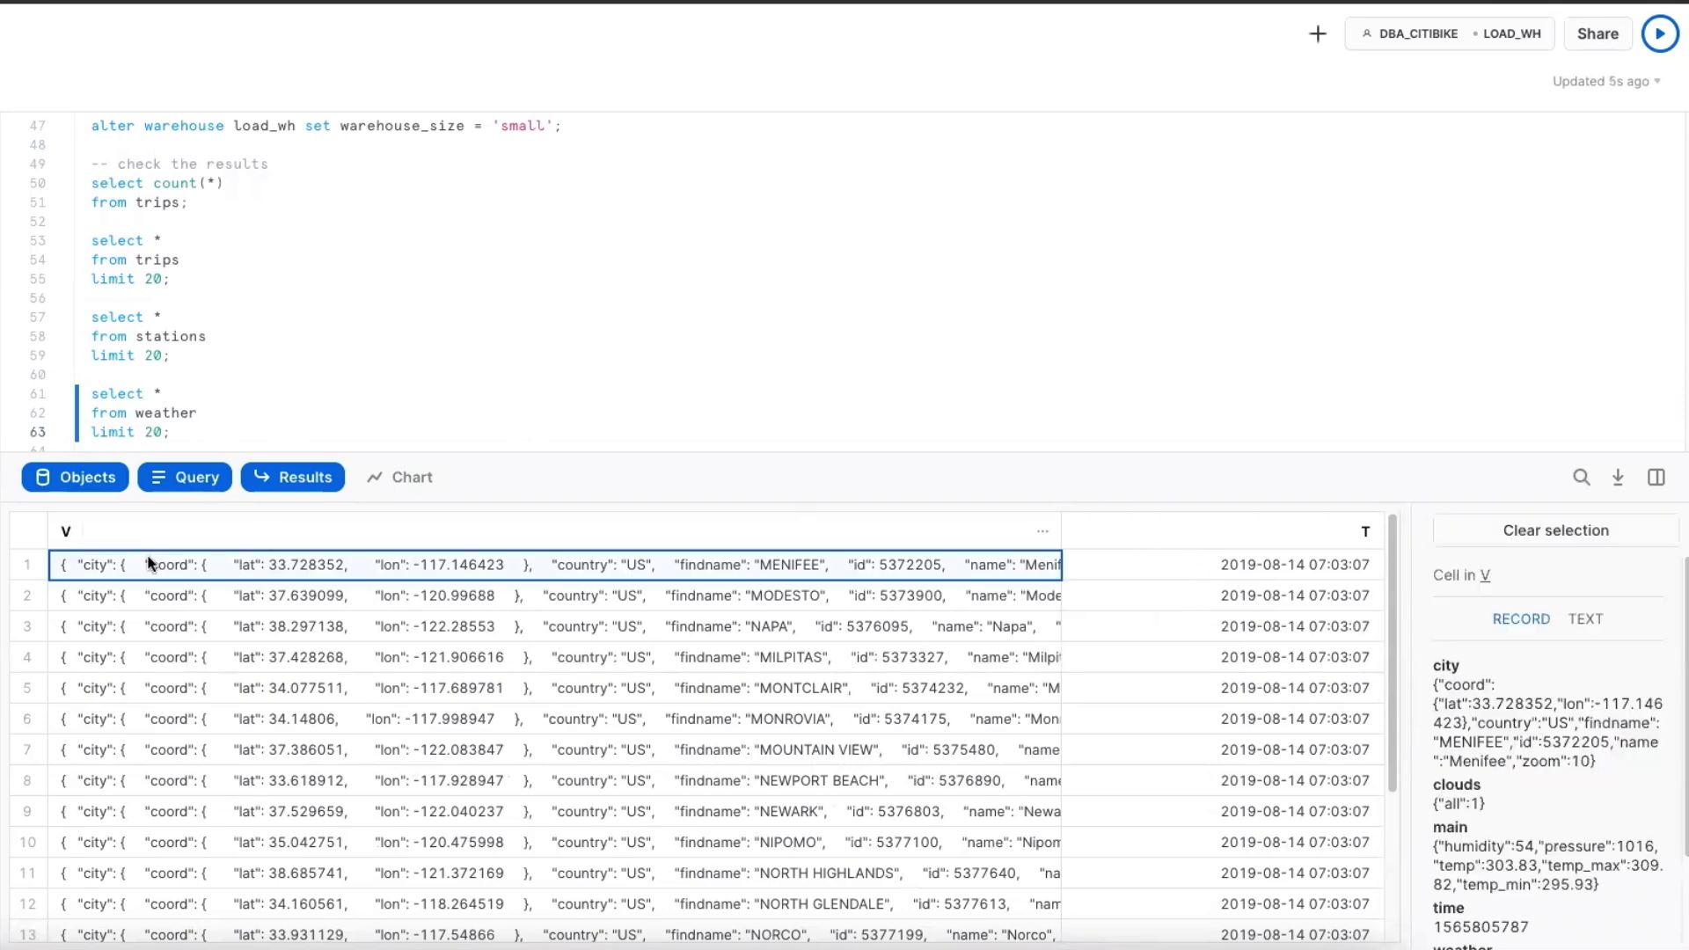
pyautogui.click(1586, 619)
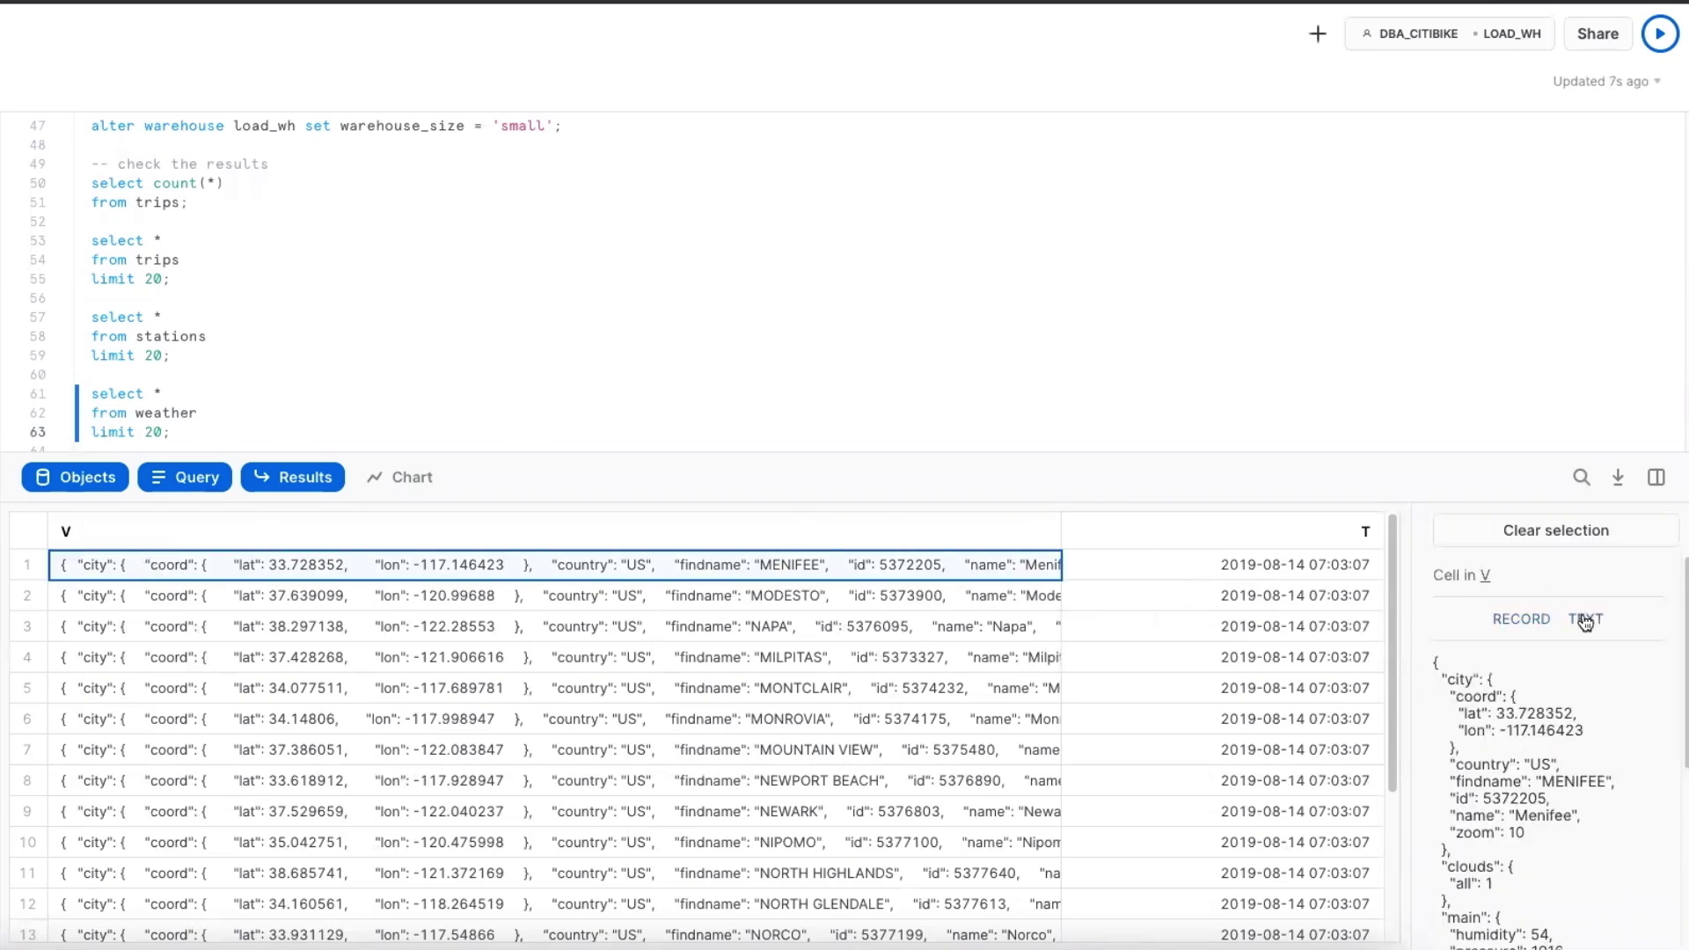
pyautogui.scroll(-1, 1531, 792)
pyautogui.scroll(-1, 1531, 791)
pyautogui.scroll(-2, 373, 351)
pyautogui.scroll(-3, 374, 351)
pyautogui.scroll(-3, 220, 333)
# Run the JSON query for snowy days in New York, returning 100 rows
pyautogui.click(217, 305)
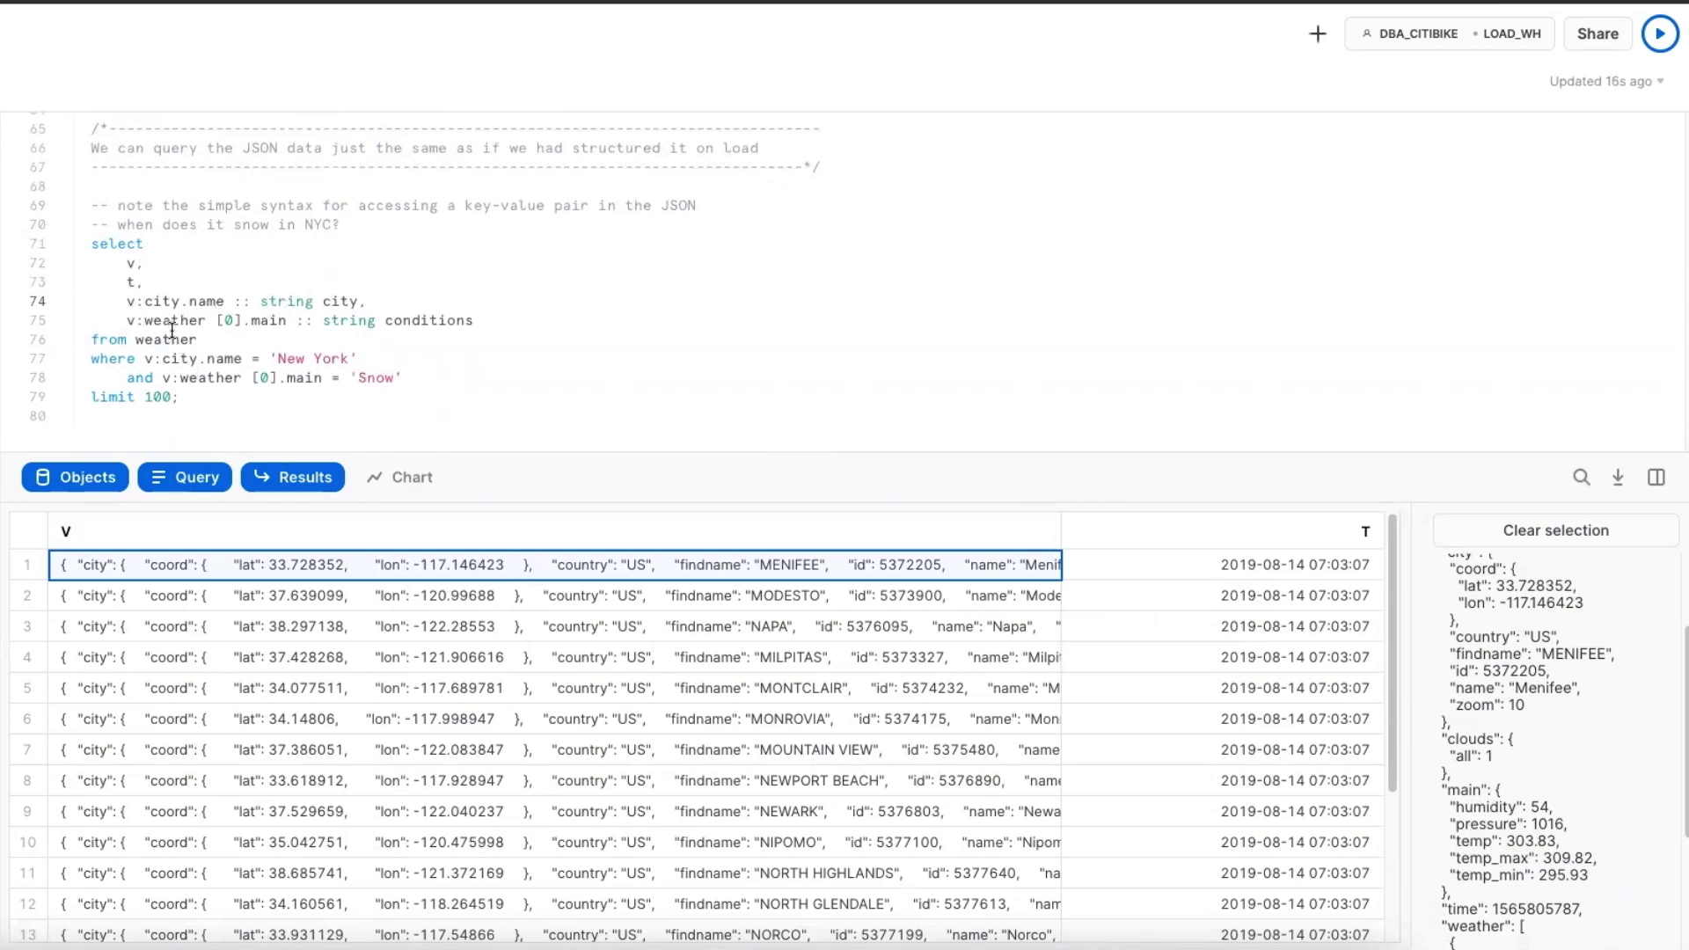
pyautogui.hotkey('ctrl', 'Return')
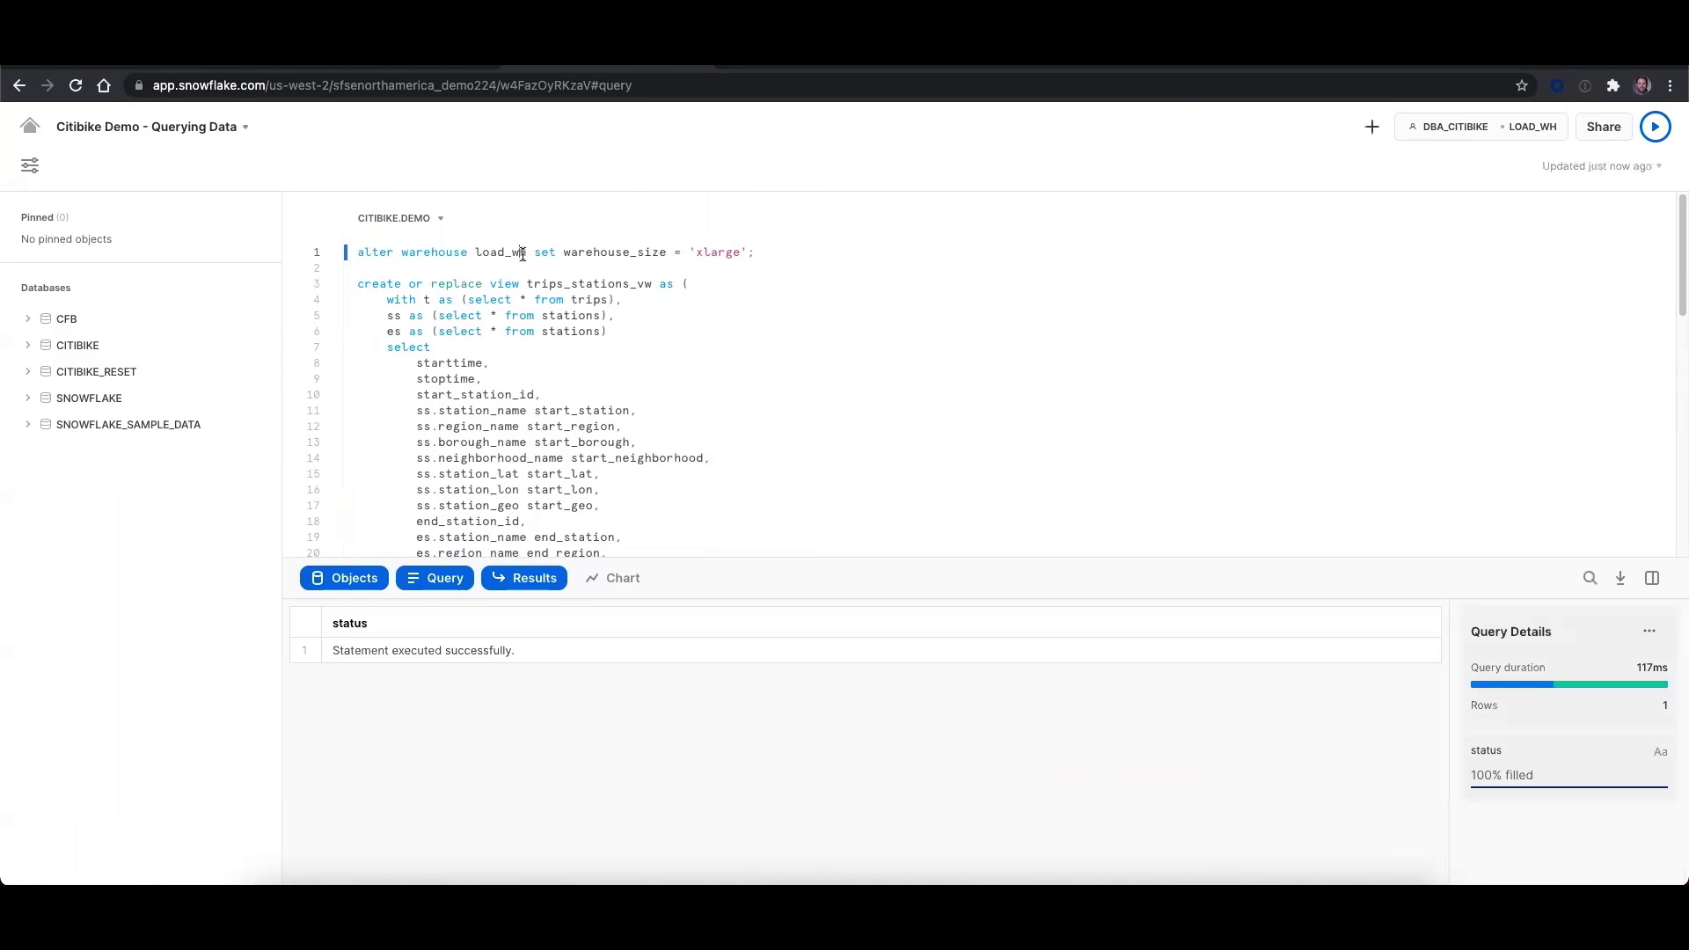
# Create the TRIPS_STATIONS_VW view and list 200 of its joined trip rows
pyautogui.click(534, 331)
pyautogui.hotkey('ctrl', 'Return')
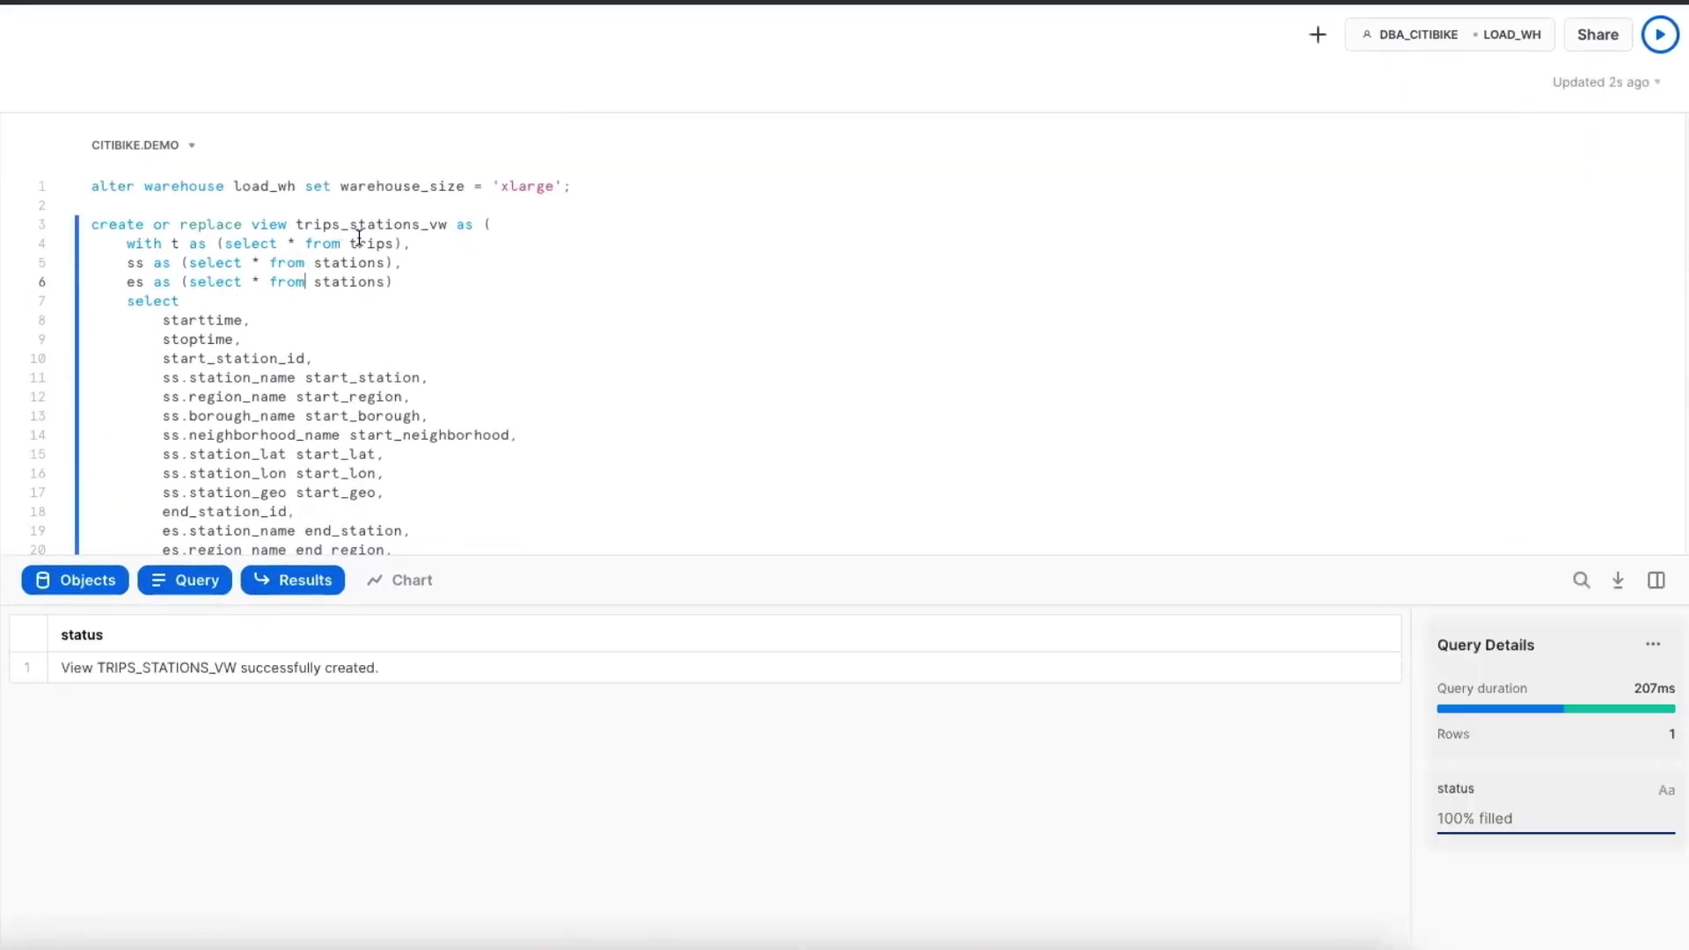
pyautogui.scroll(-3, 401, 329)
pyautogui.scroll(-4, 400, 335)
pyautogui.click(221, 326)
pyautogui.hotkey('ctrl', 'Return')
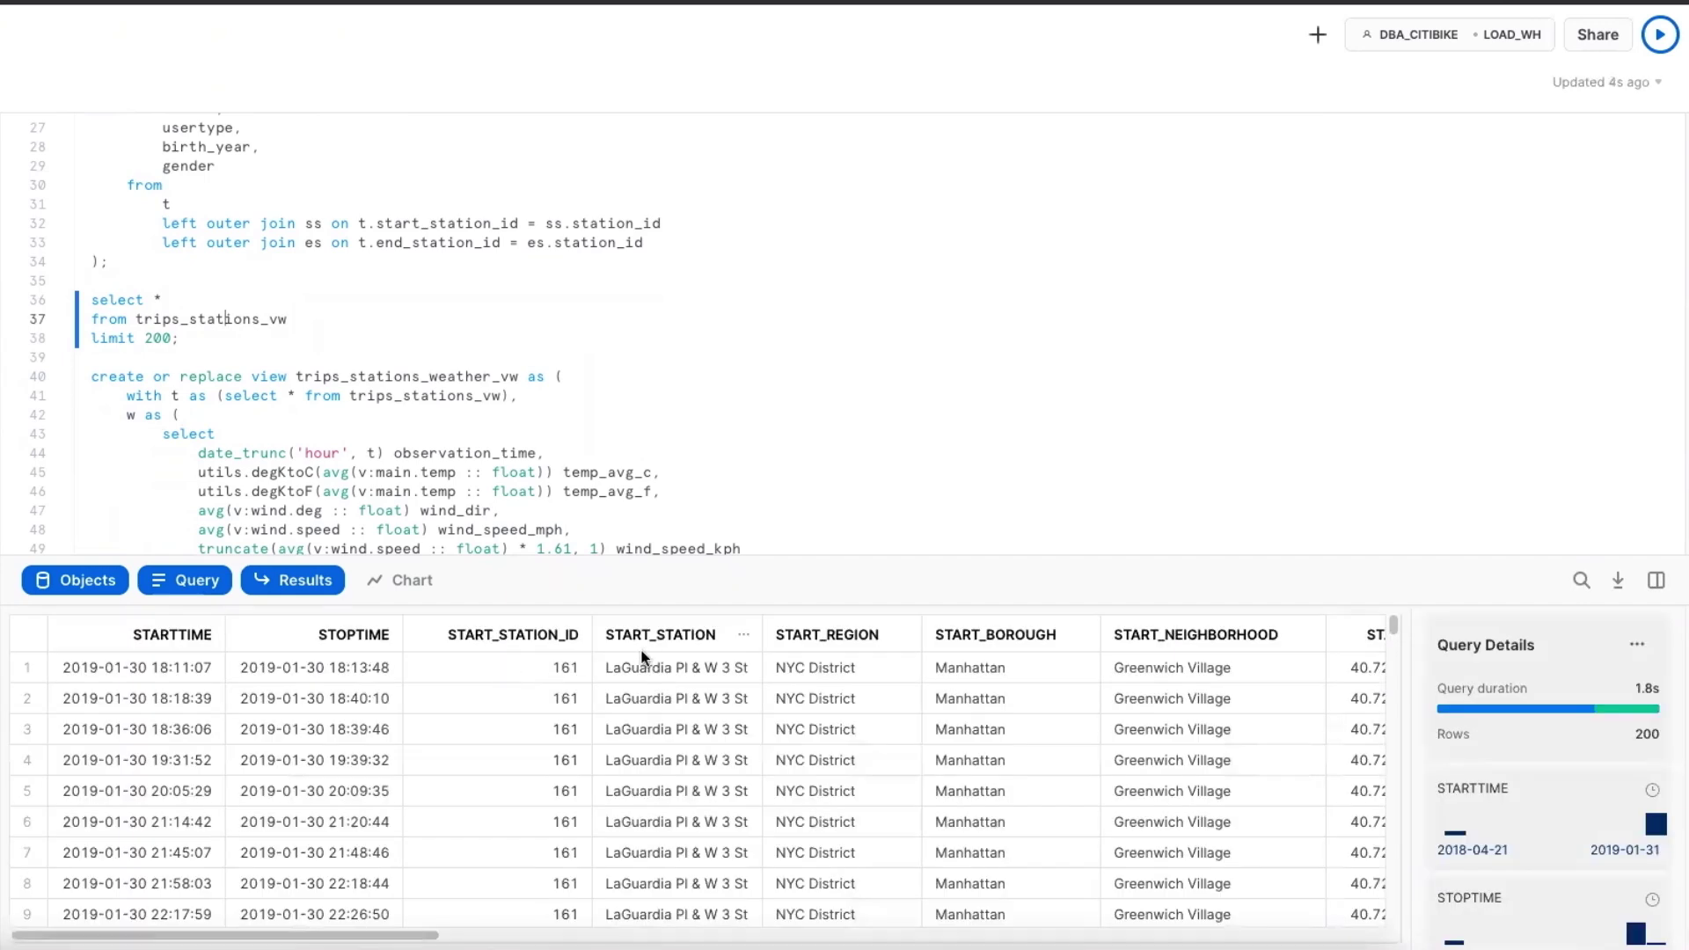
pyautogui.scroll(-1, 372, 360)
pyautogui.scroll(-1, 362, 336)
# Create TRIPS_STATIONS_WEATHER_VW and list 200 rows ordered by observation time
pyautogui.click(352, 313)
pyautogui.hotkey('ctrl', 'Return')
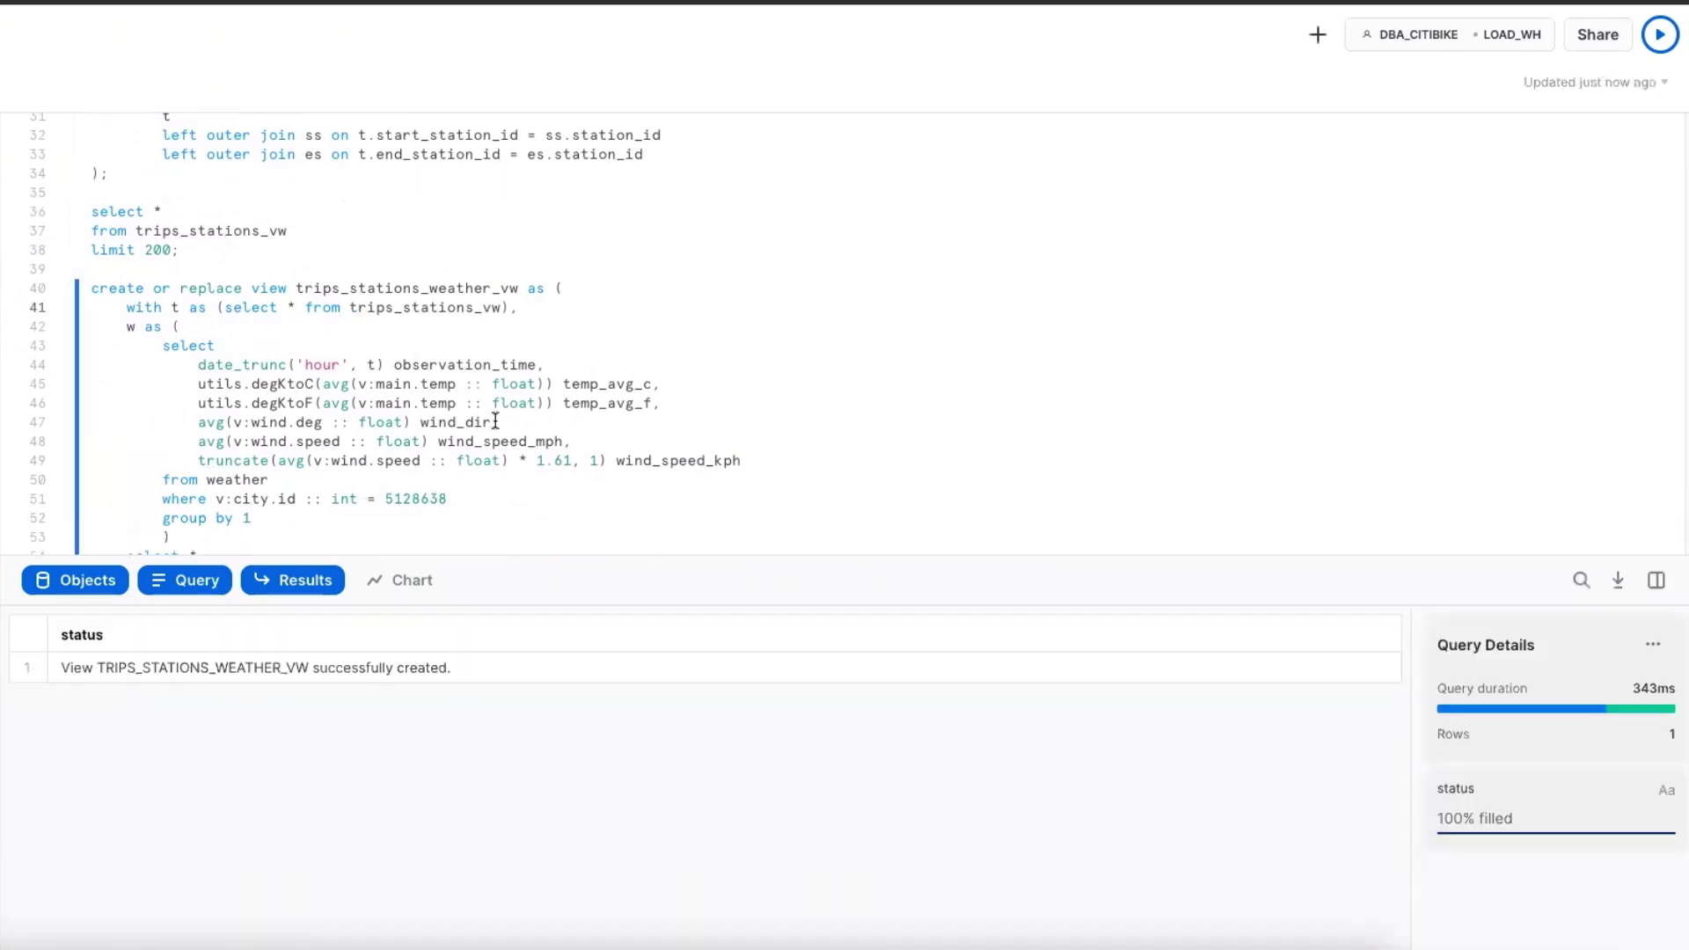
pyautogui.scroll(-1, 495, 419)
pyautogui.scroll(-1, 495, 419)
pyautogui.click(145, 481)
pyautogui.hotkey('ctrl', 'Return')
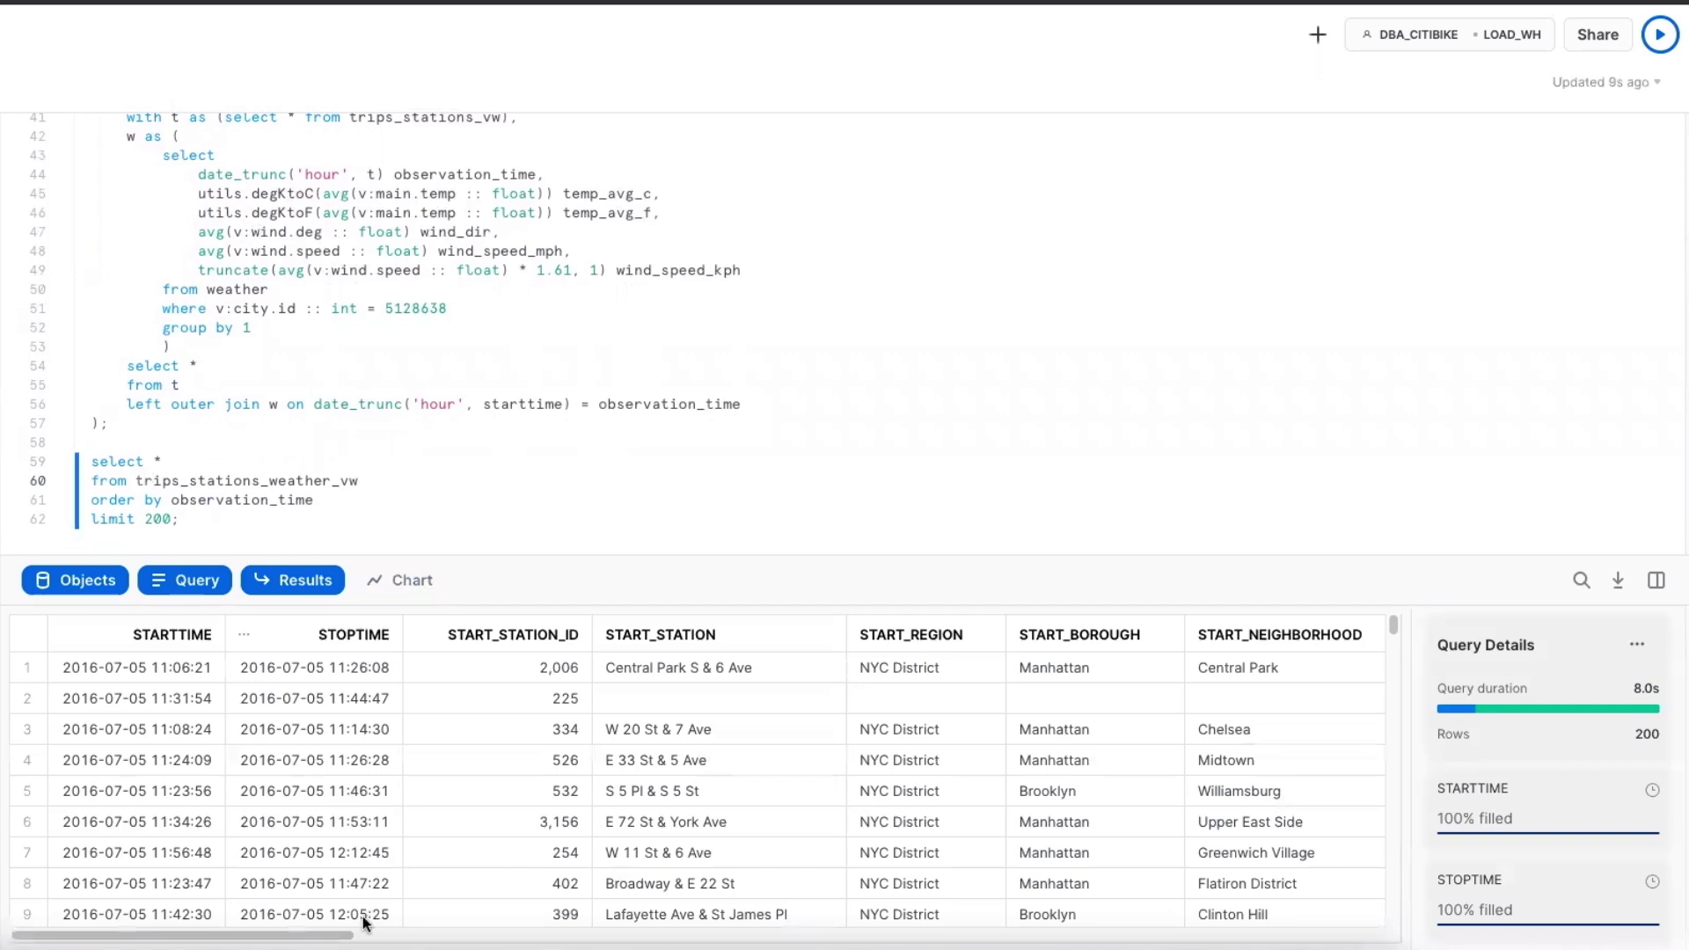
pyautogui.moveTo(347, 937); pyautogui.dragTo(1385, 937)
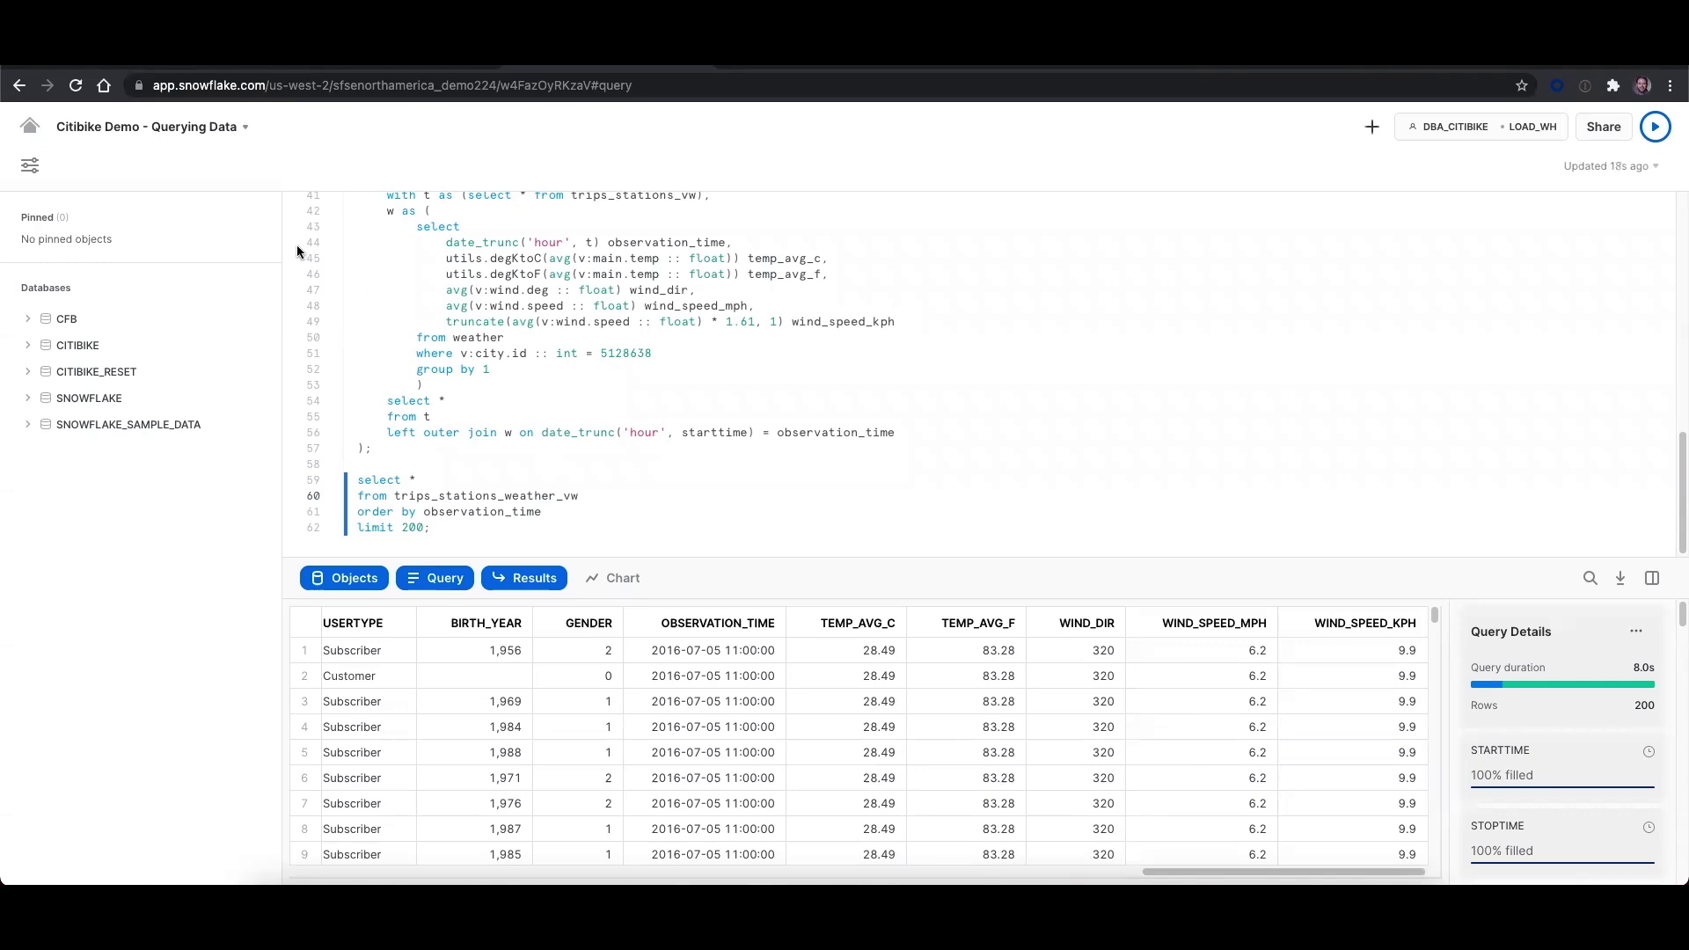
# Find the ready-to-query Global Weather & Climate Data for BI listing in the Marketplace
pyautogui.click(30, 123)
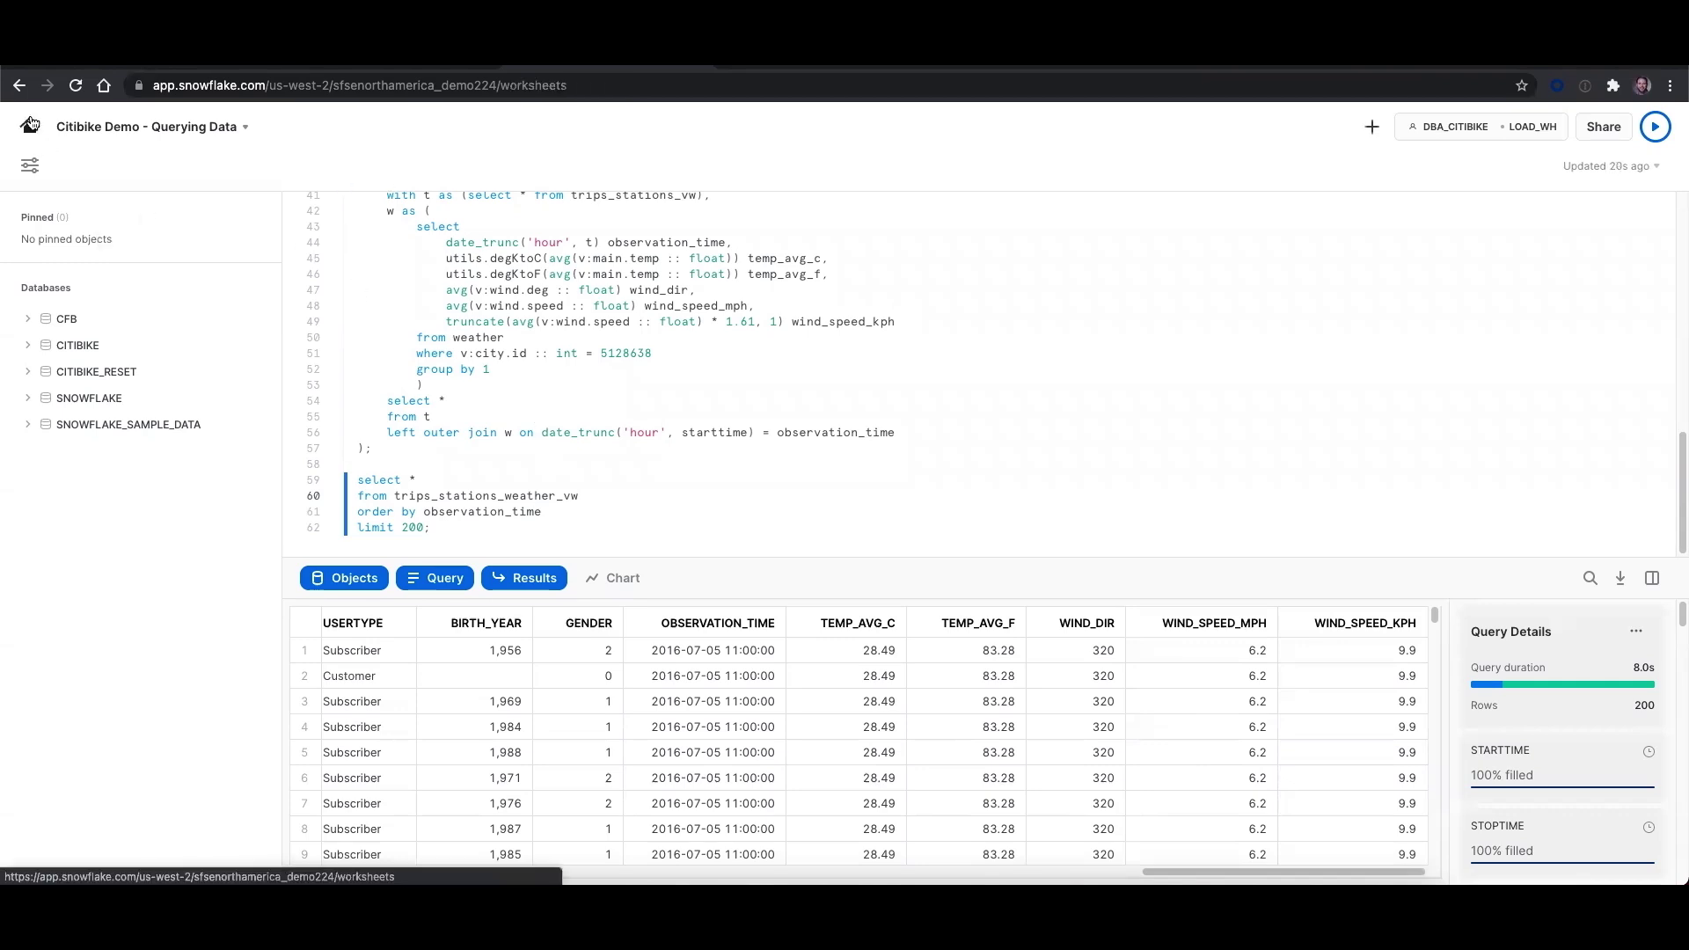
pyautogui.click(114, 280)
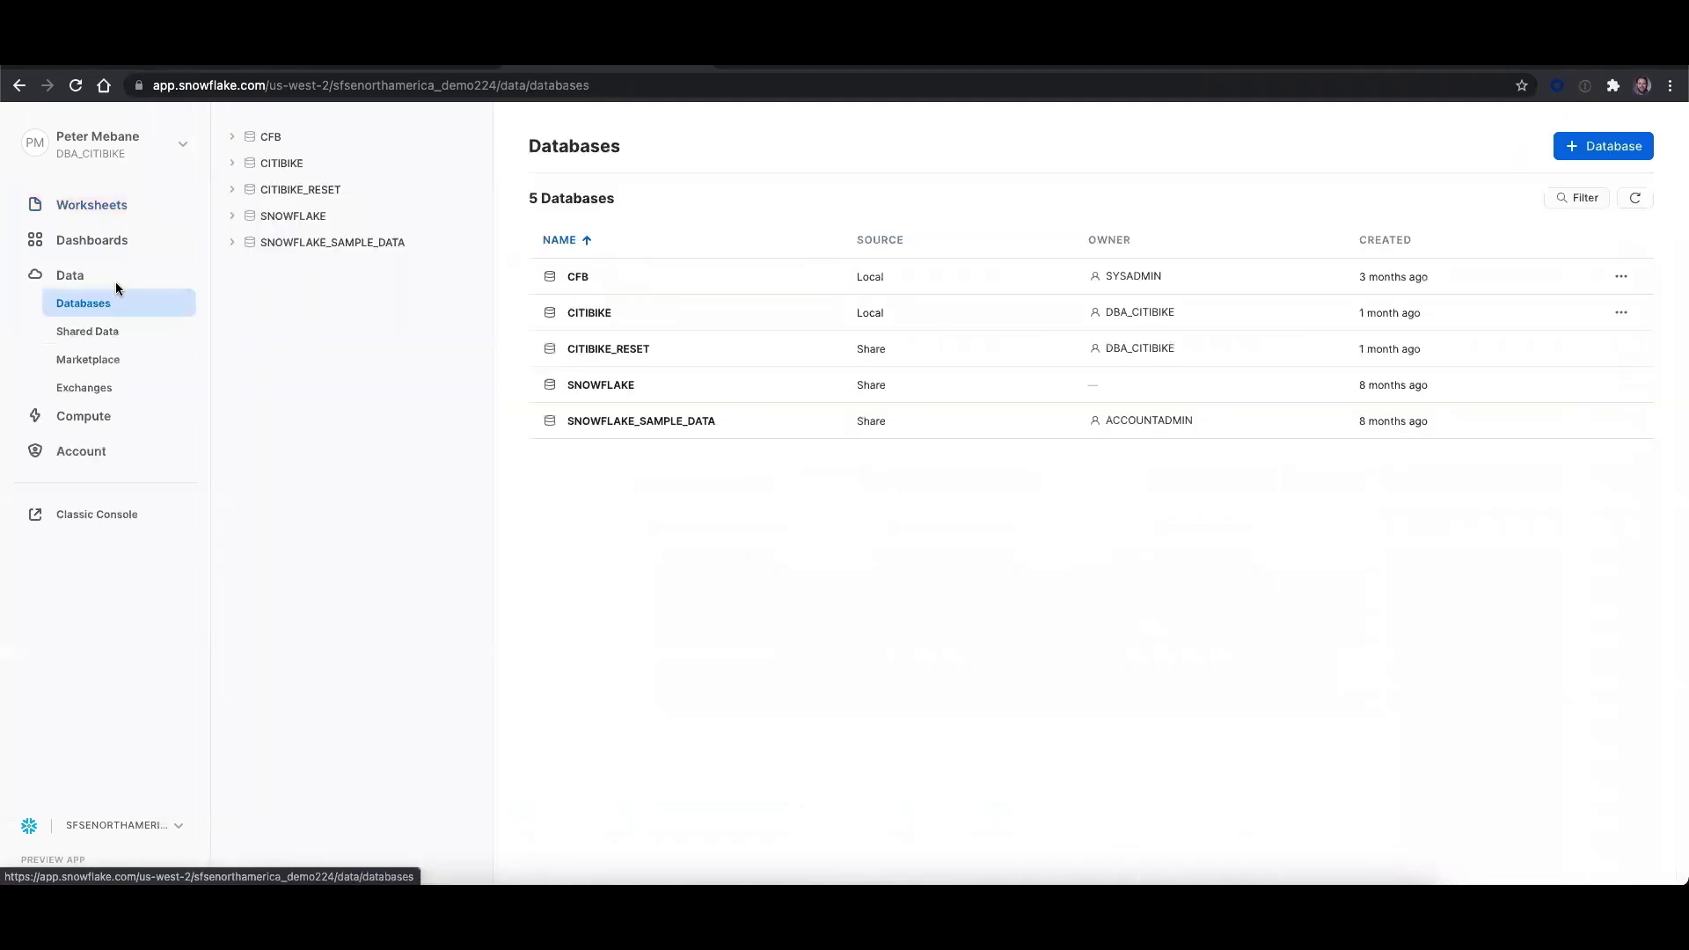
pyautogui.click(120, 361)
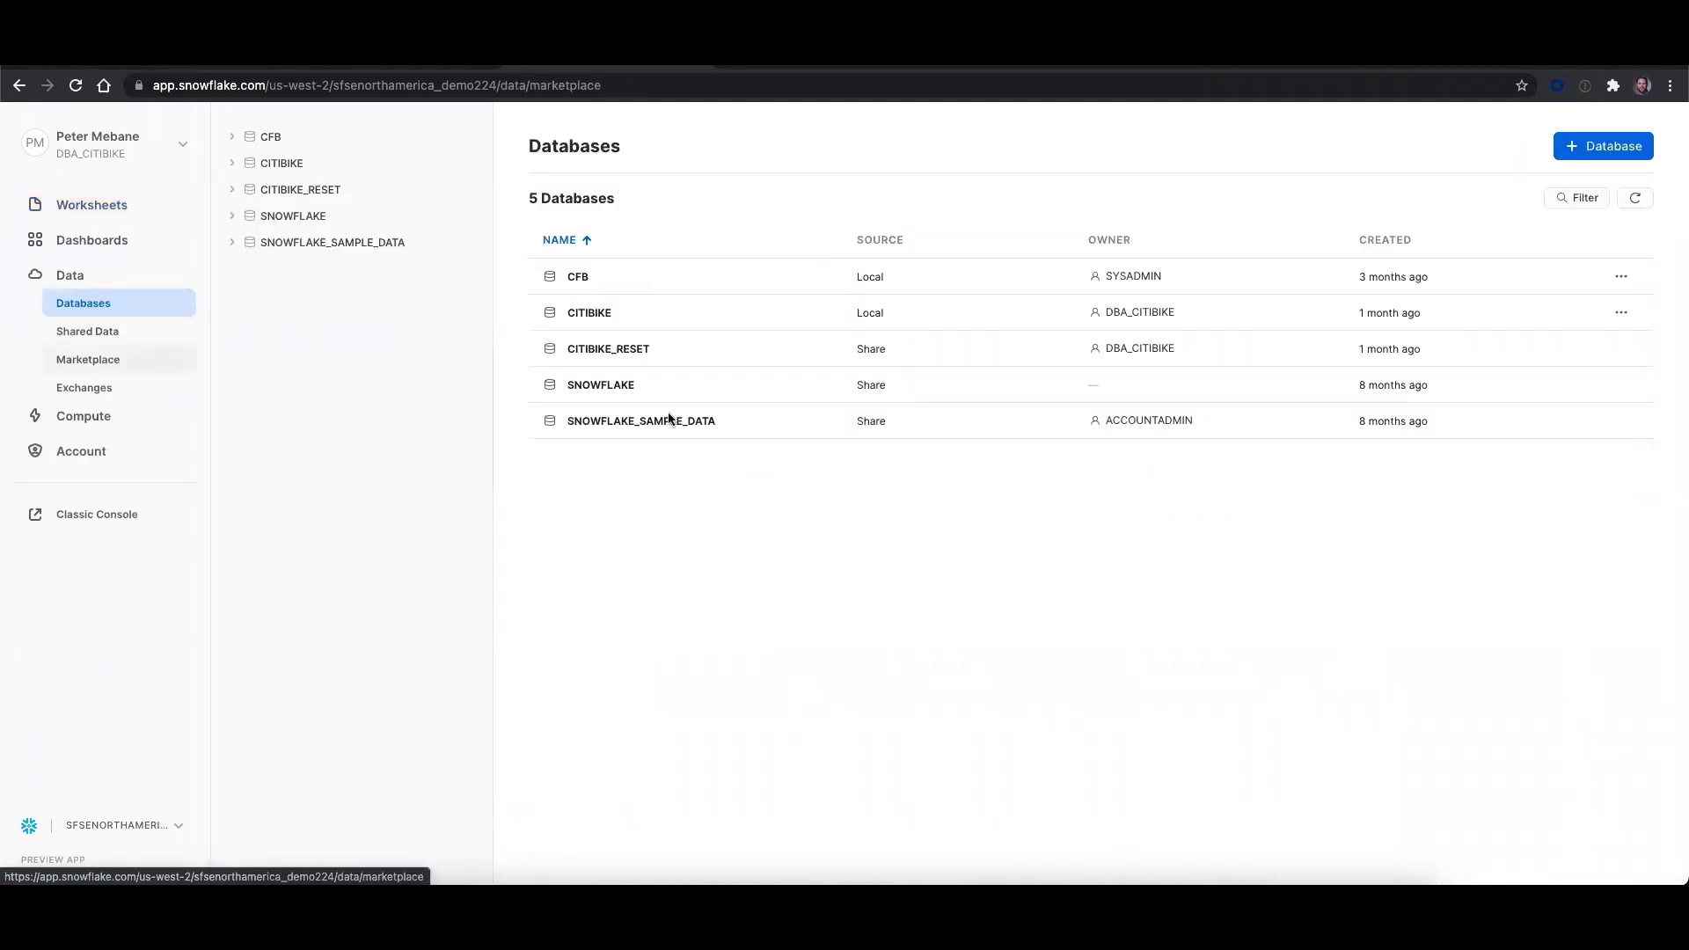
pyautogui.click(671, 206)
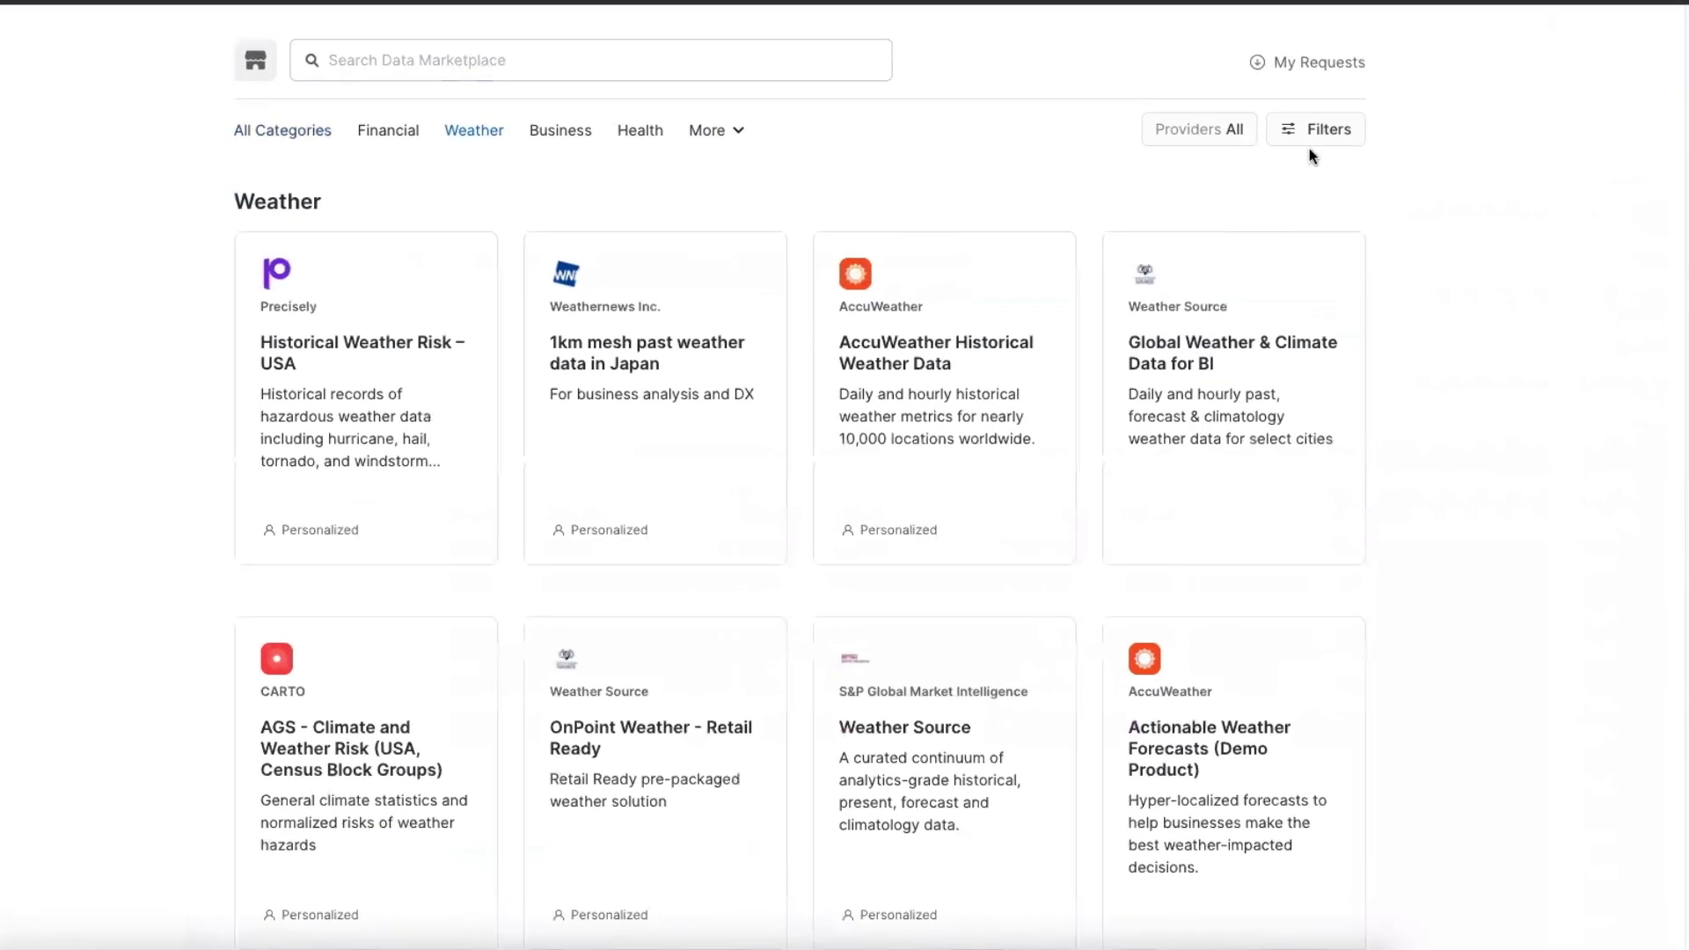
pyautogui.click(1311, 142)
pyautogui.click(1320, 186)
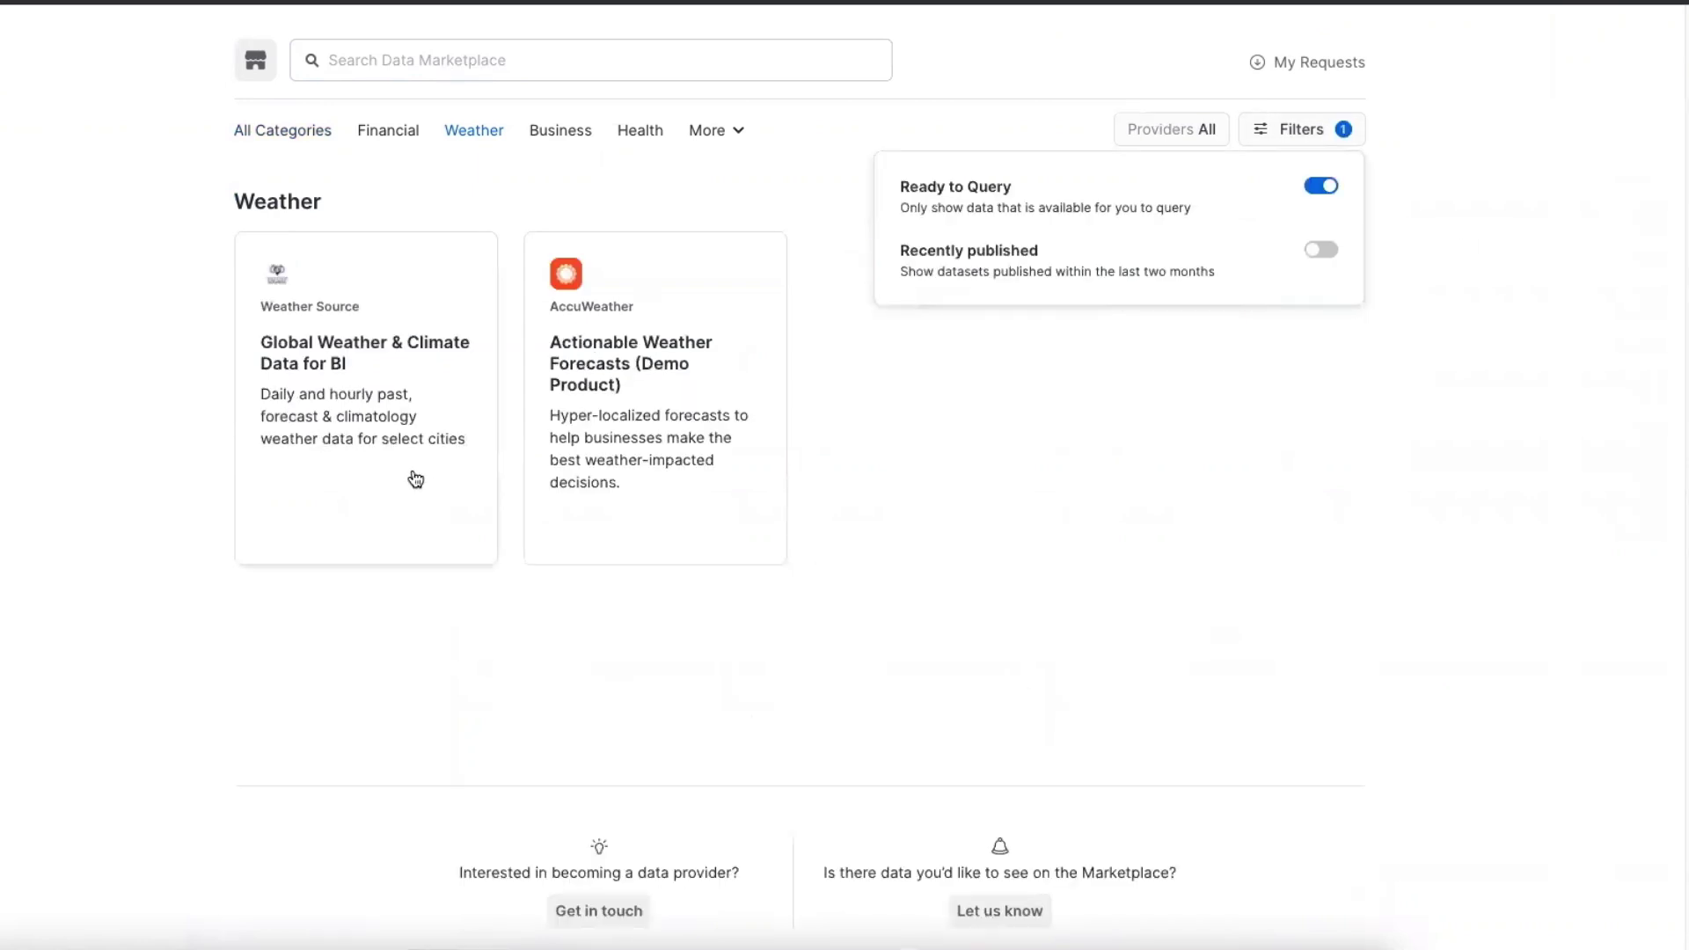
pyautogui.click(406, 477)
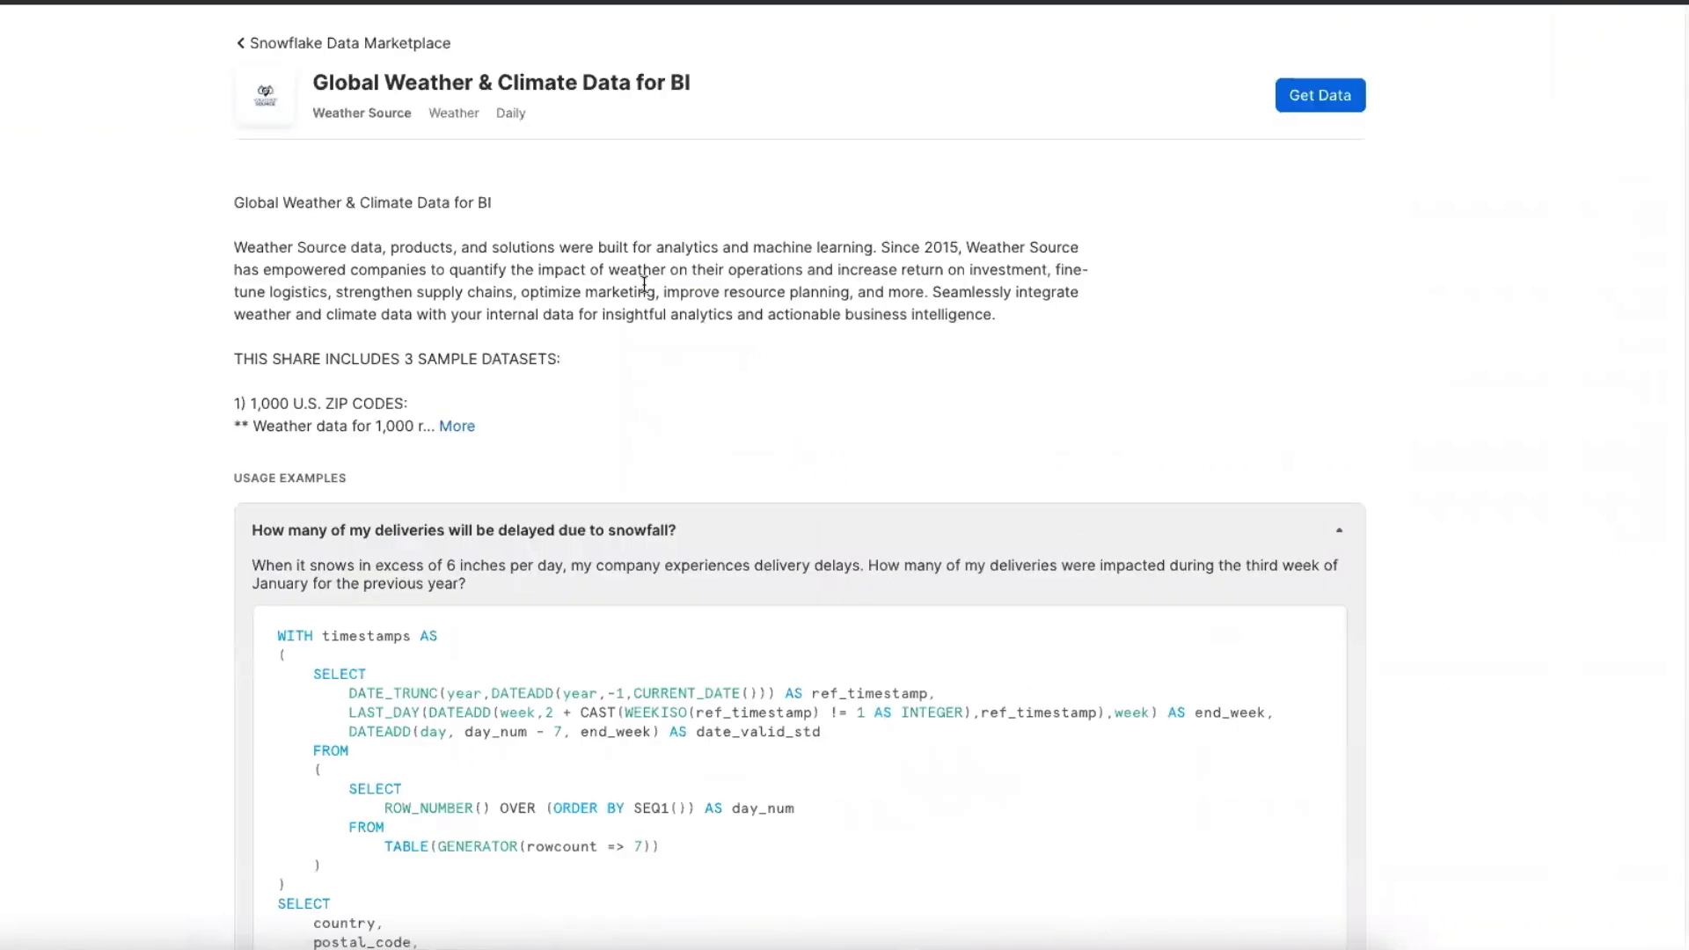
# Get the listing as database WEATHER, granting PUBLIC access and accepting the terms
pyautogui.click(1332, 99)
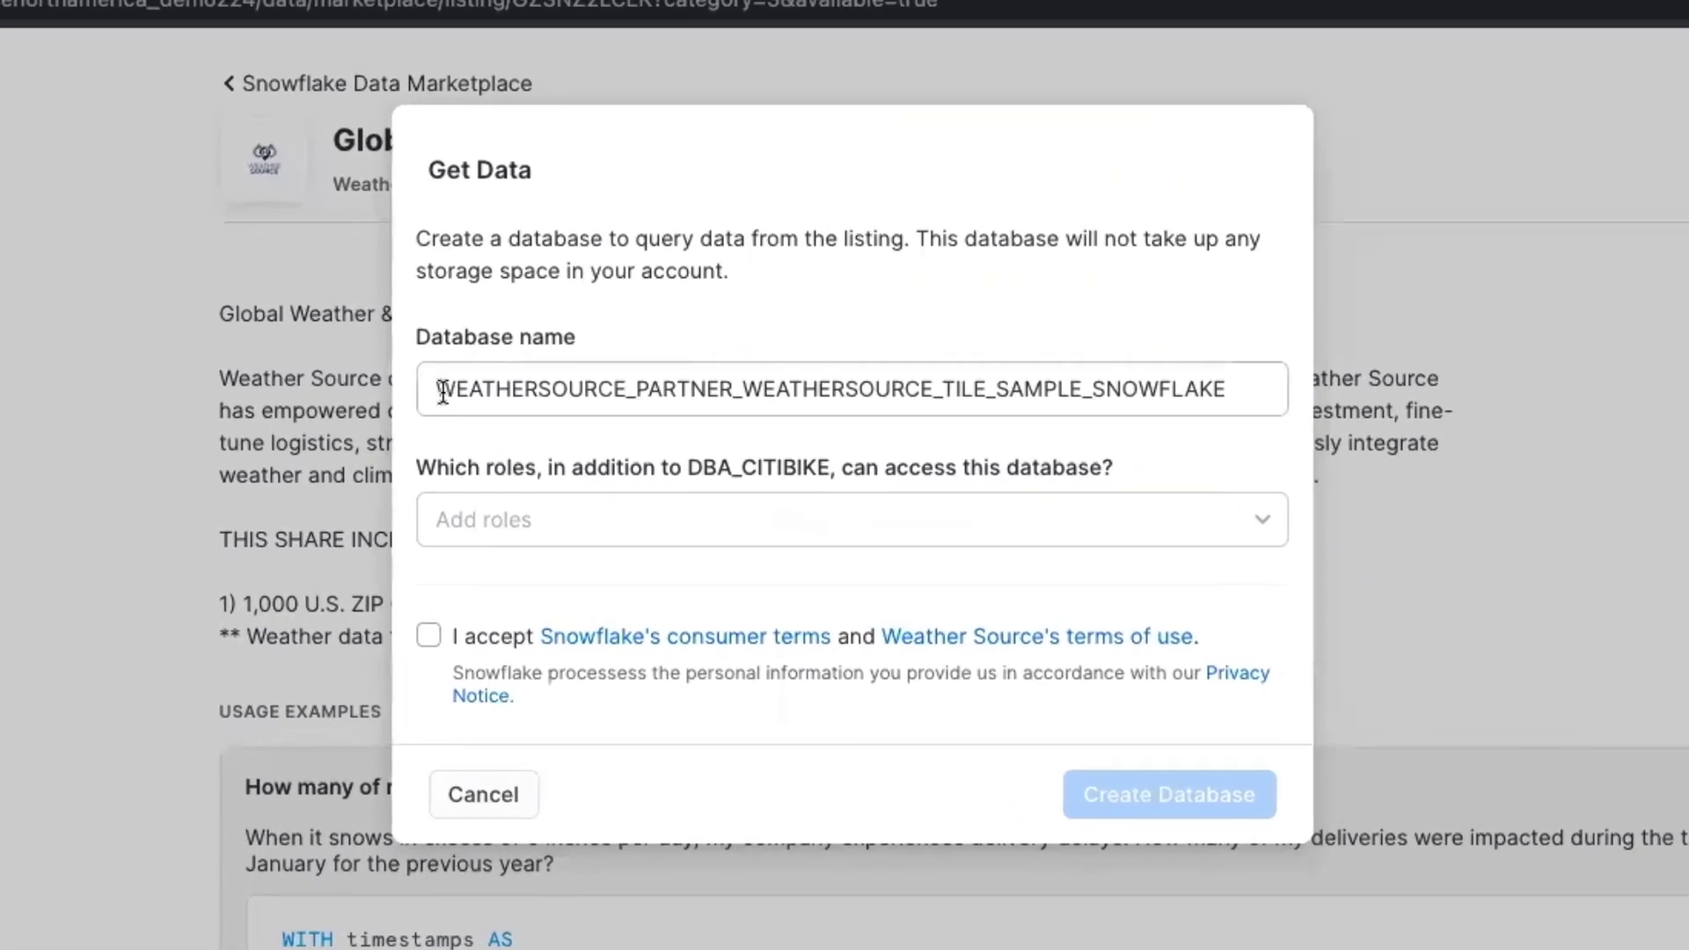
pyautogui.moveTo(387, 254); pyautogui.dragTo(1174, 288)
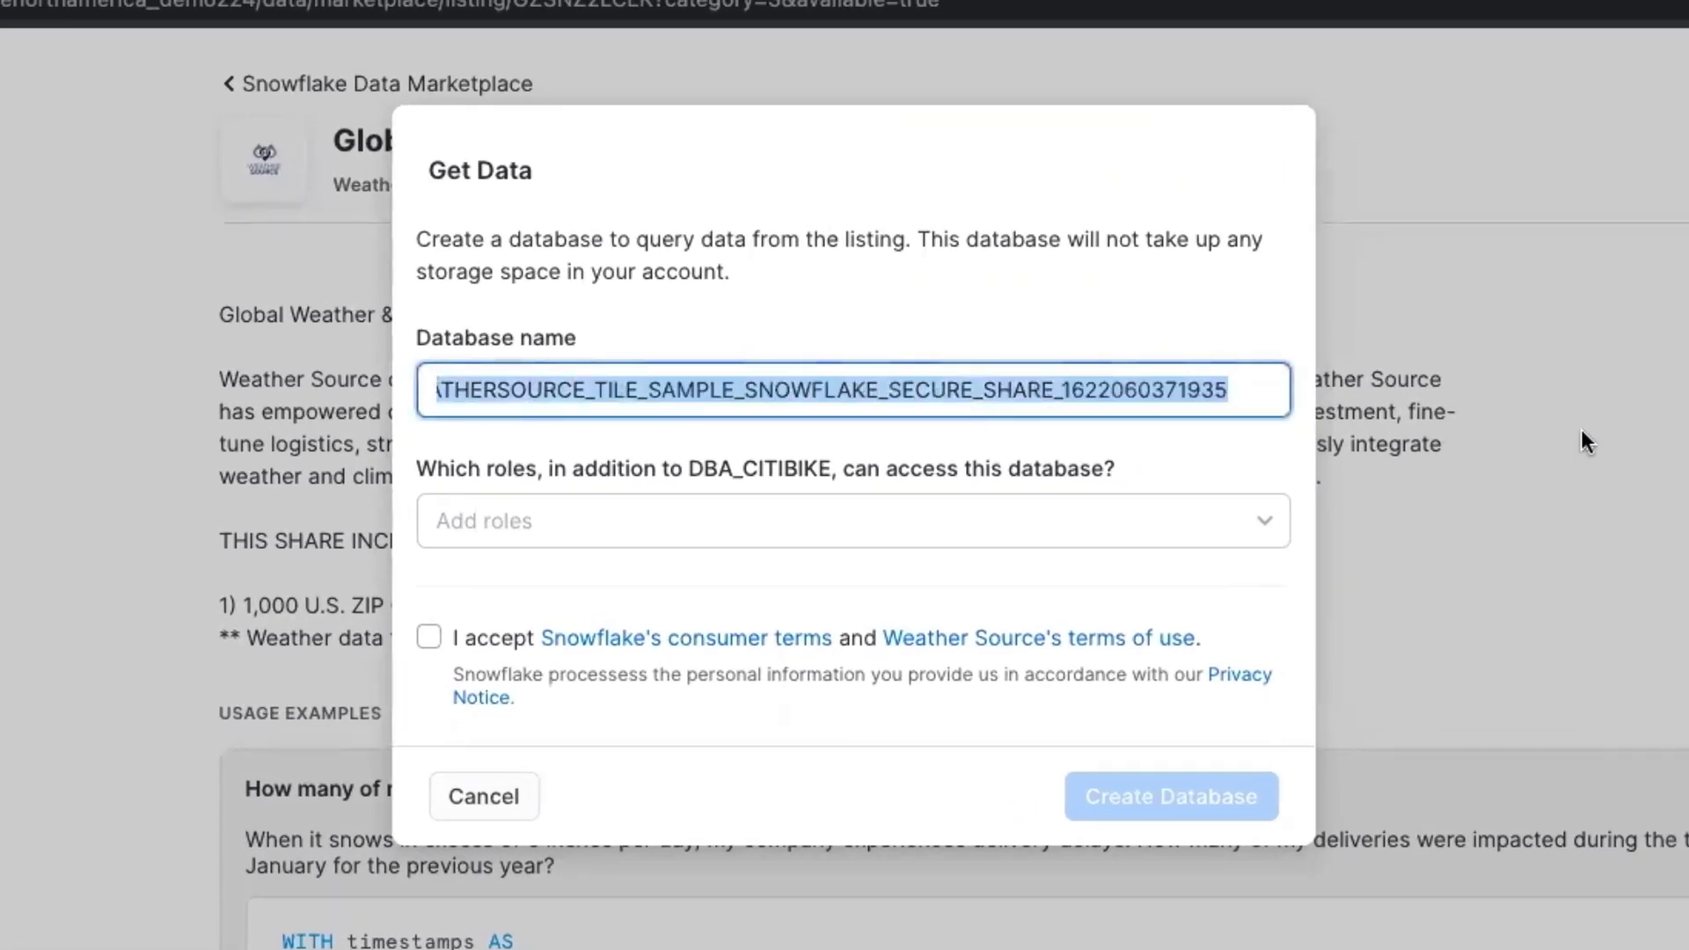
pyautogui.write('WEATHER')
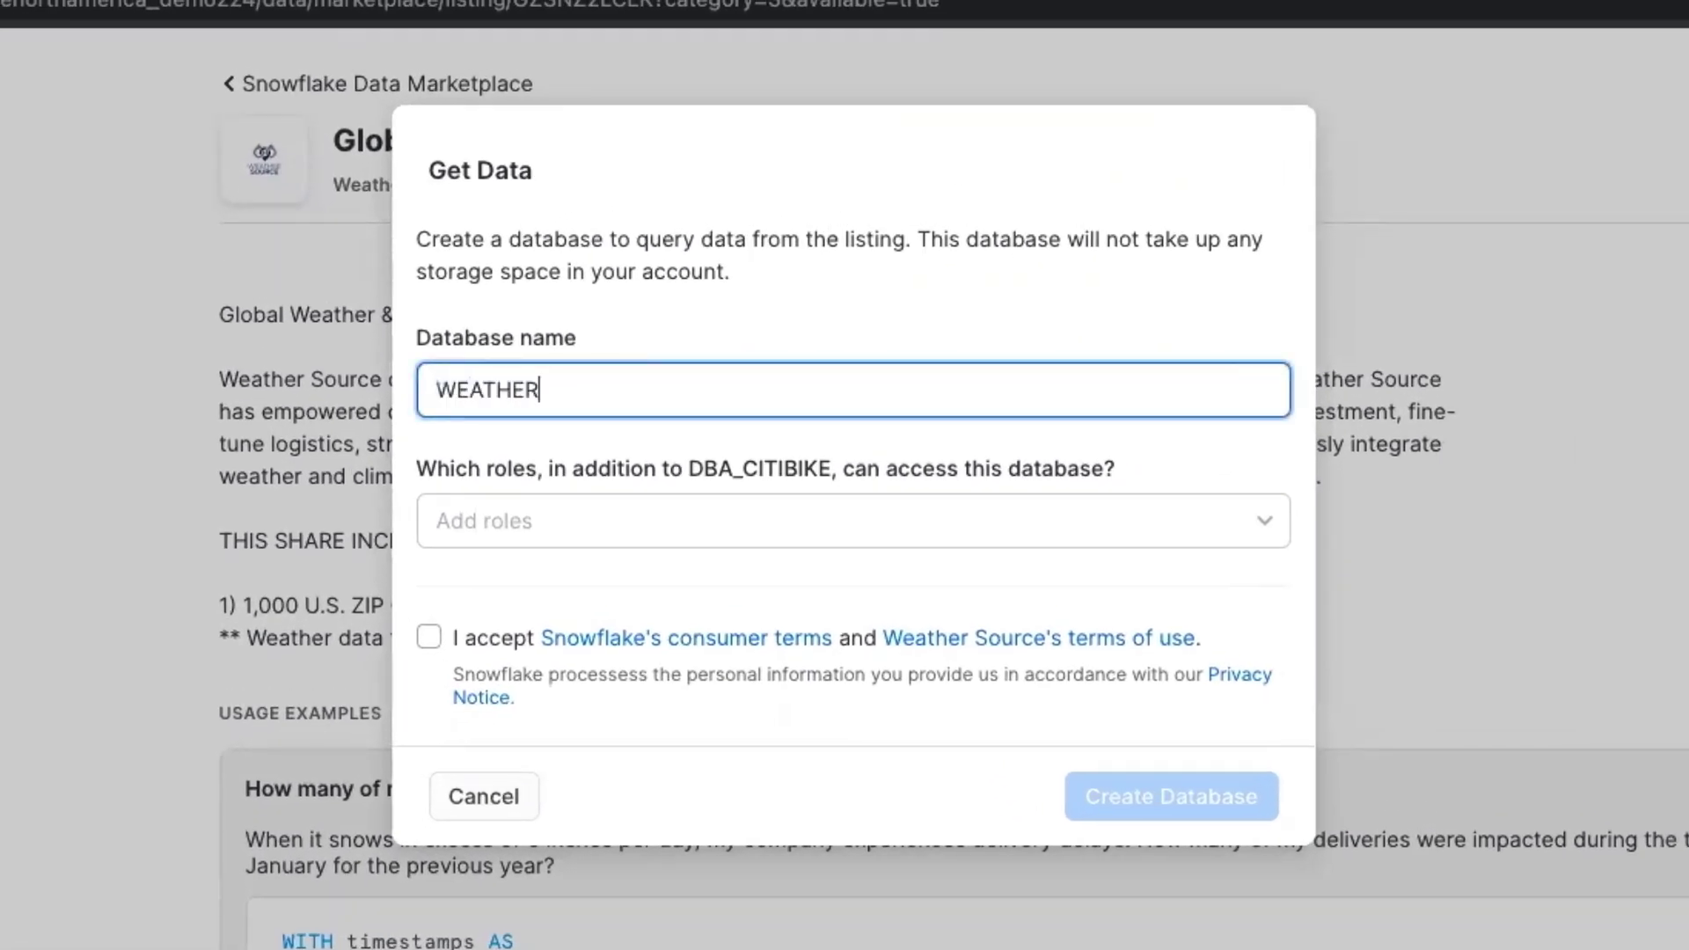
pyautogui.click(1114, 528)
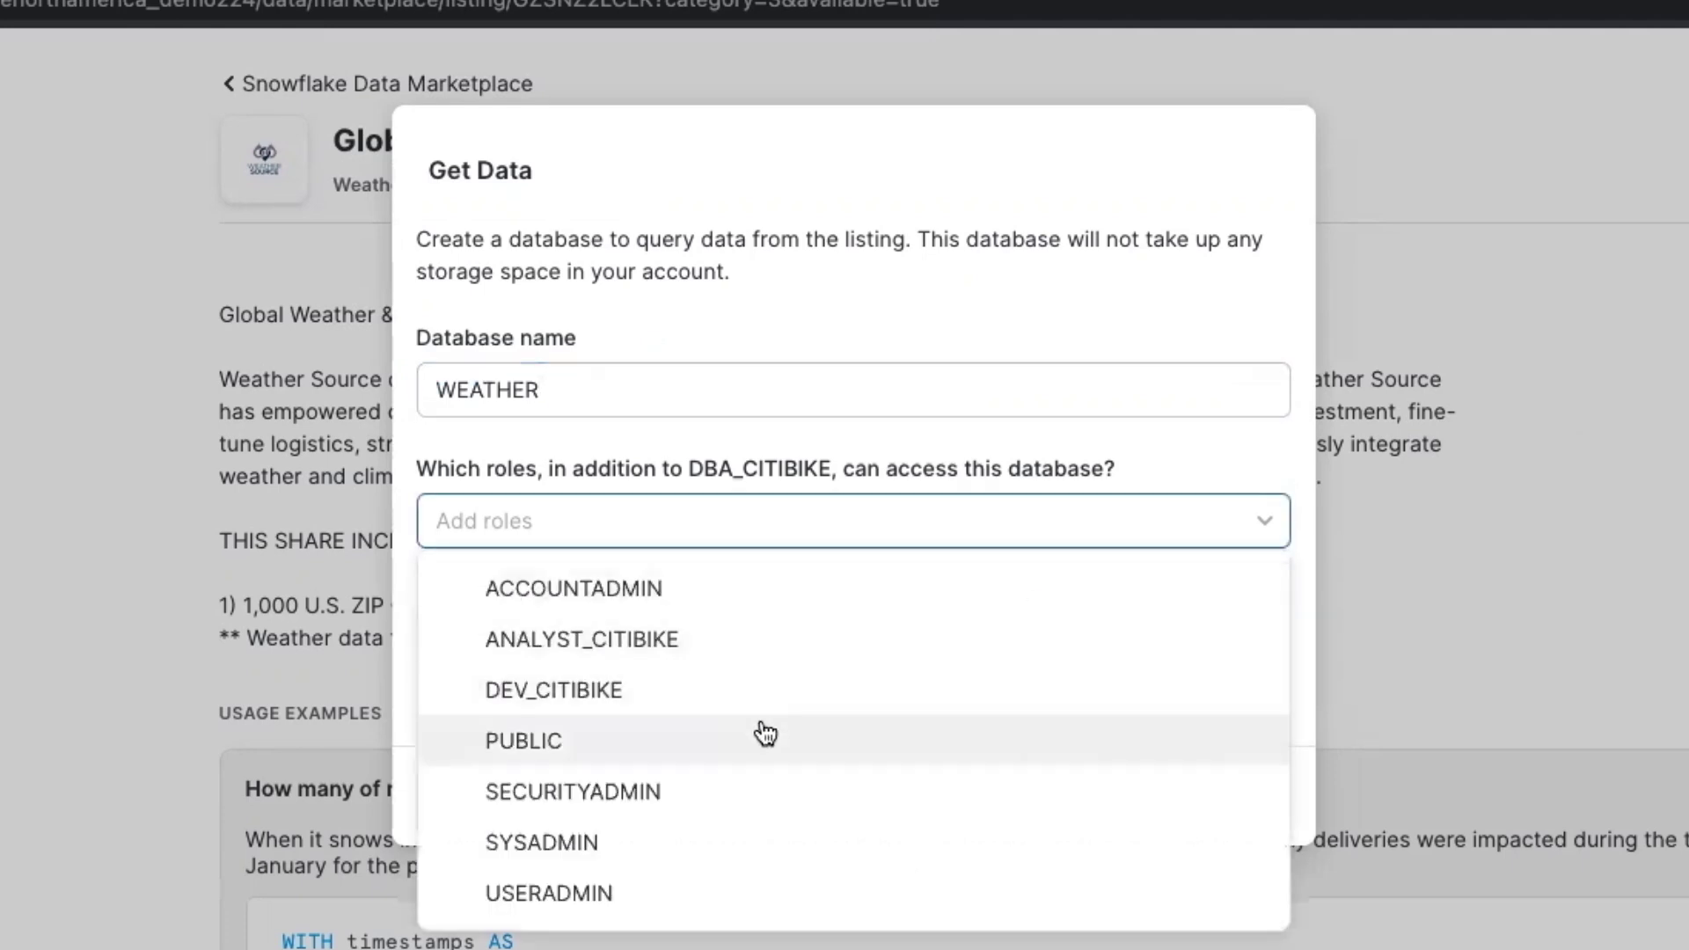
pyautogui.click(581, 740)
pyautogui.click(419, 701)
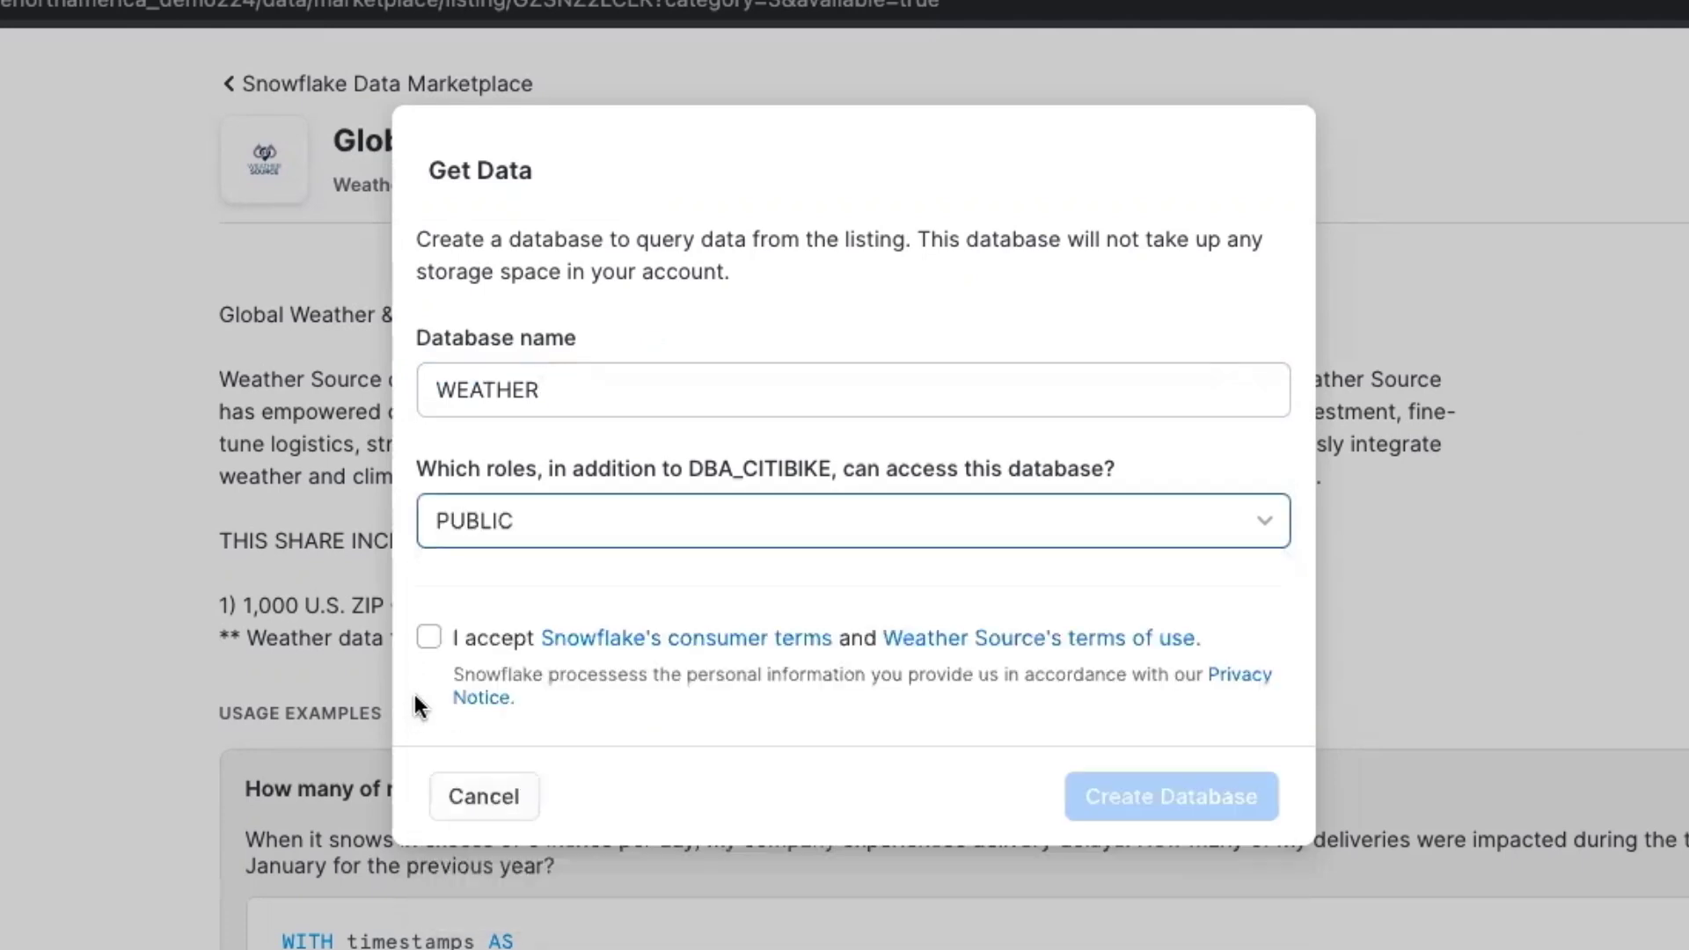
pyautogui.click(429, 638)
pyautogui.click(1105, 796)
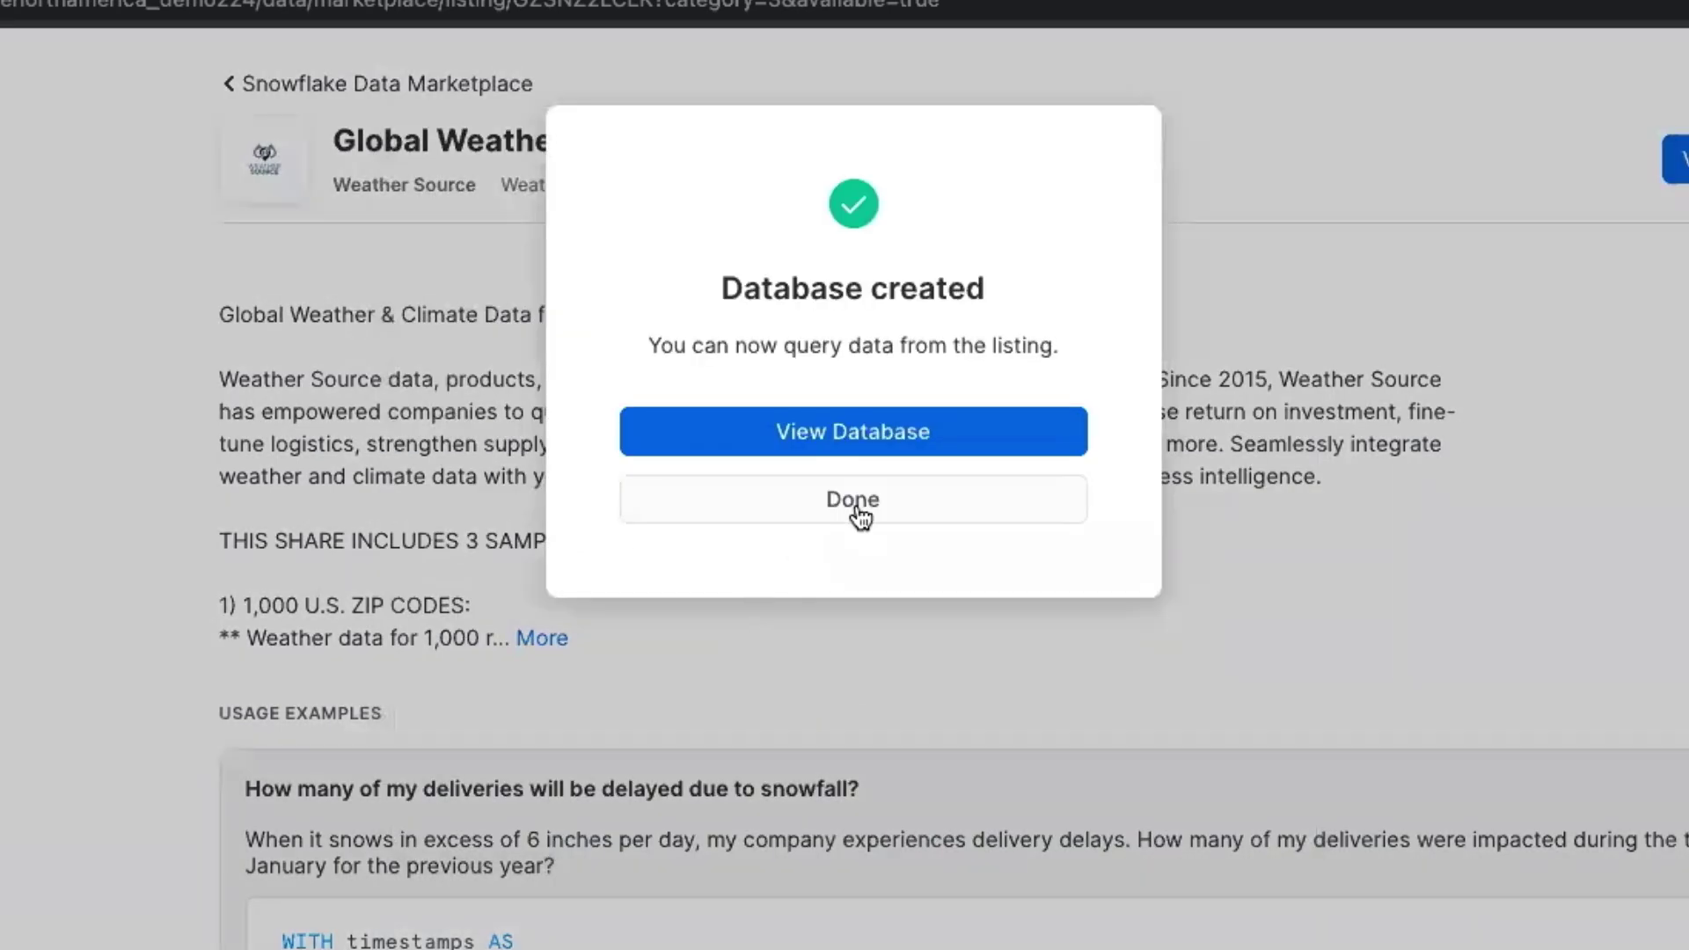
# Dismiss the database confirmation and open the Citibike Demo - Querying Data worksheet
pyautogui.click(859, 515)
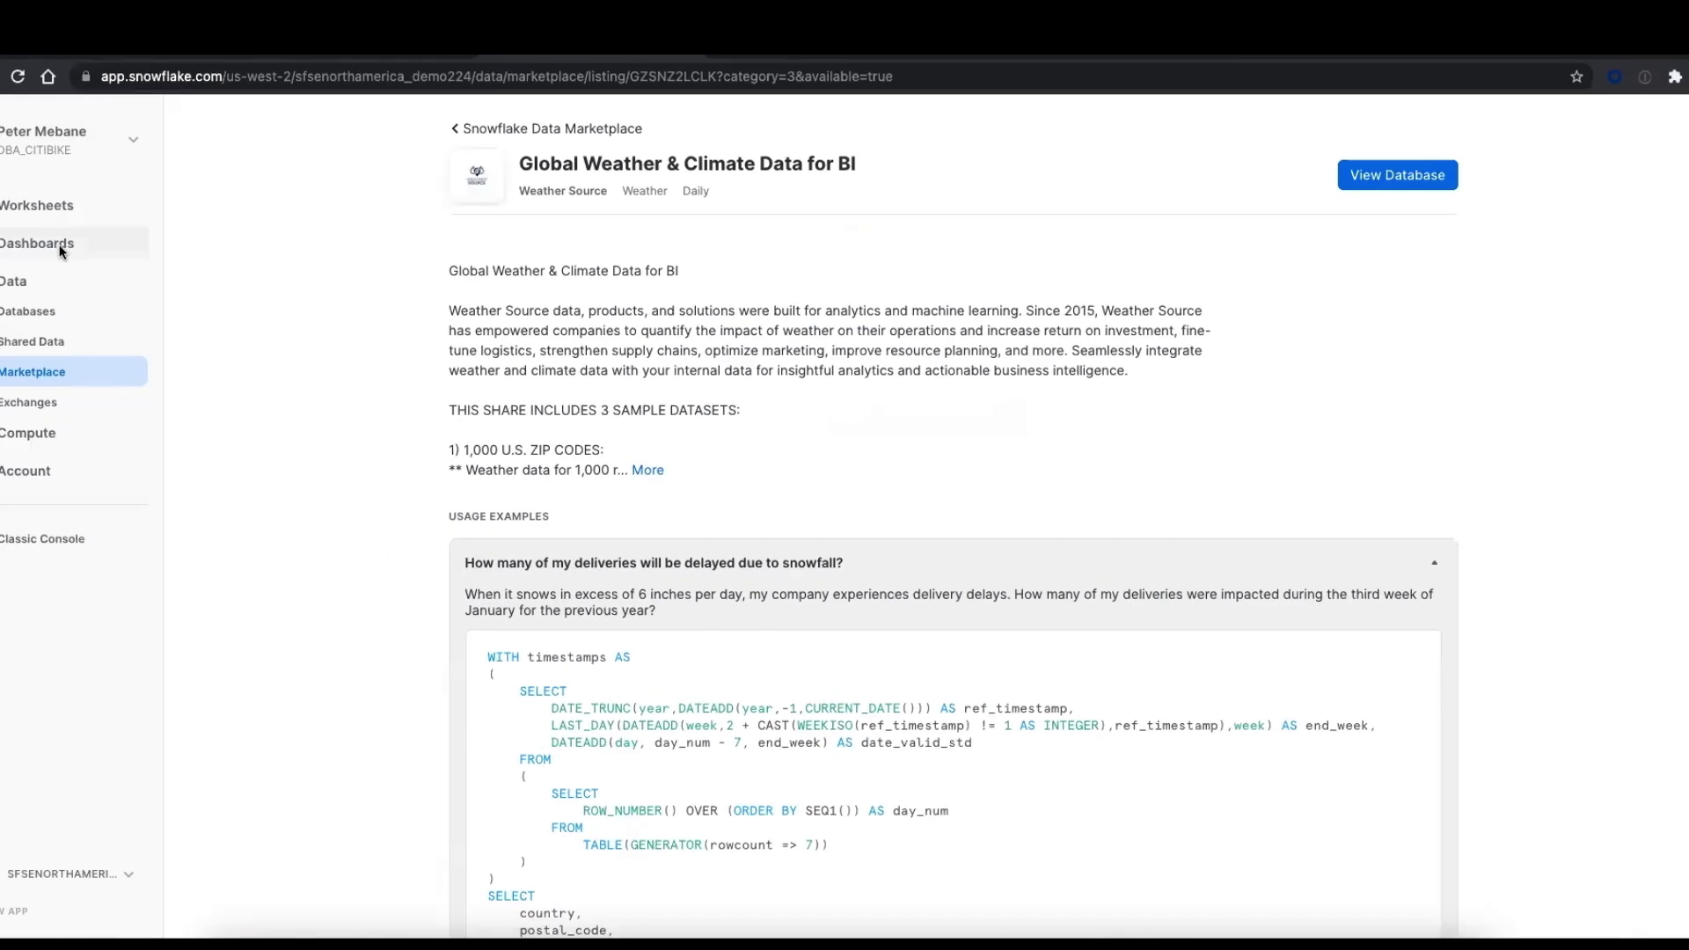
pyautogui.click(112, 219)
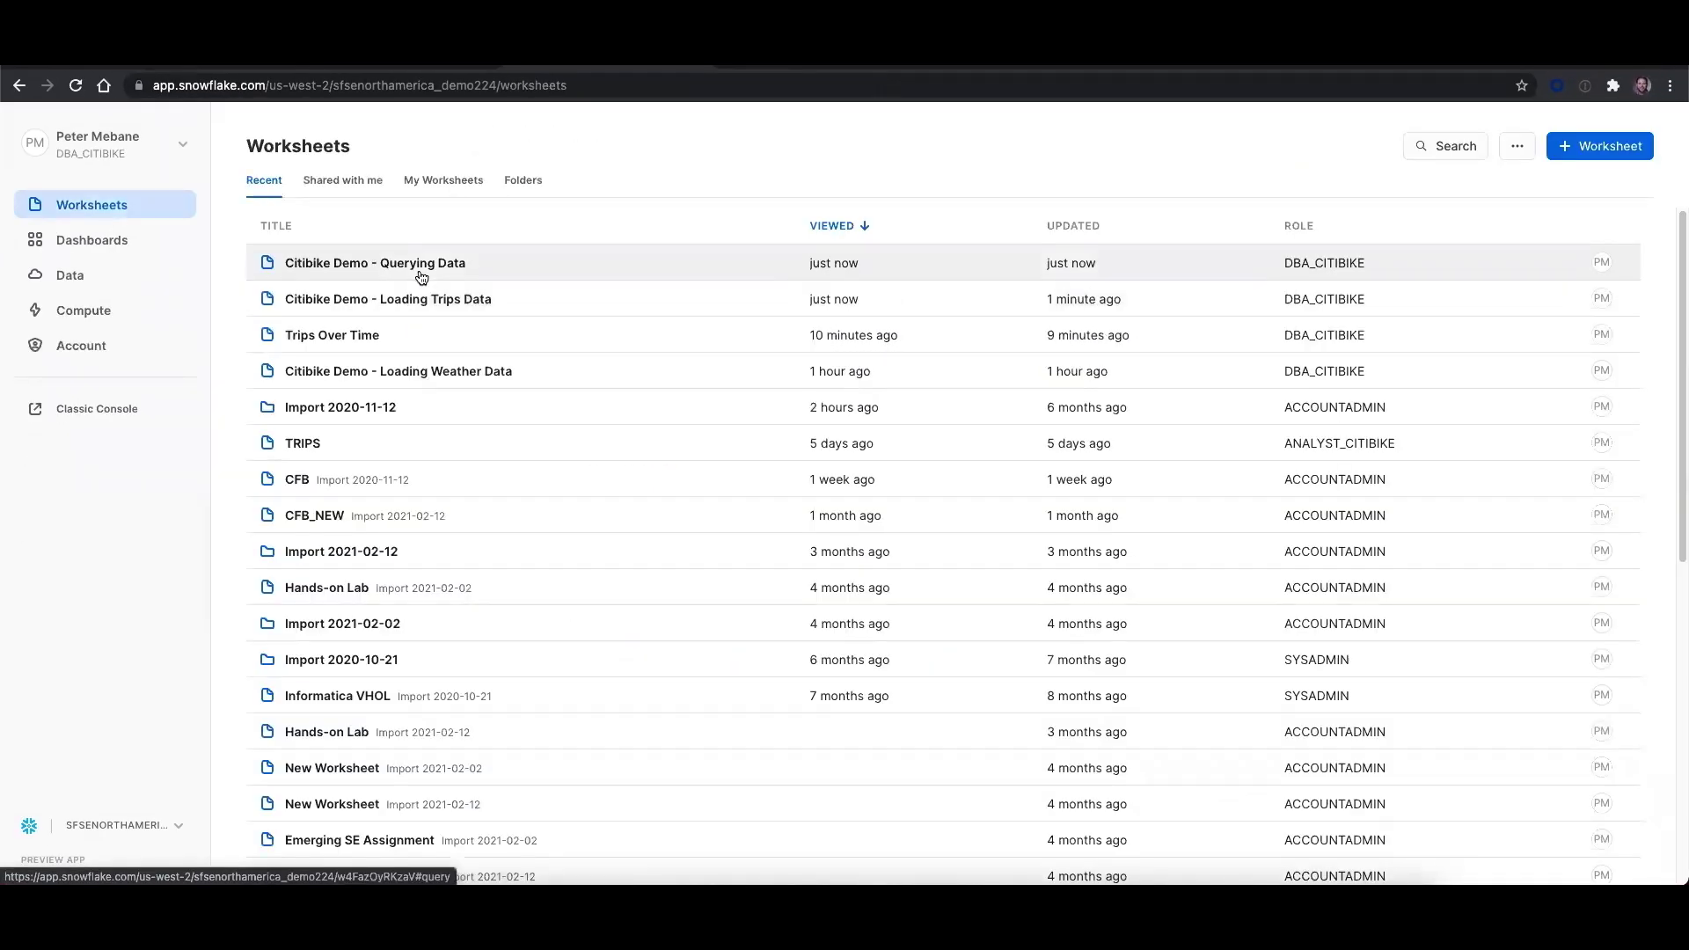
pyautogui.click(421, 270)
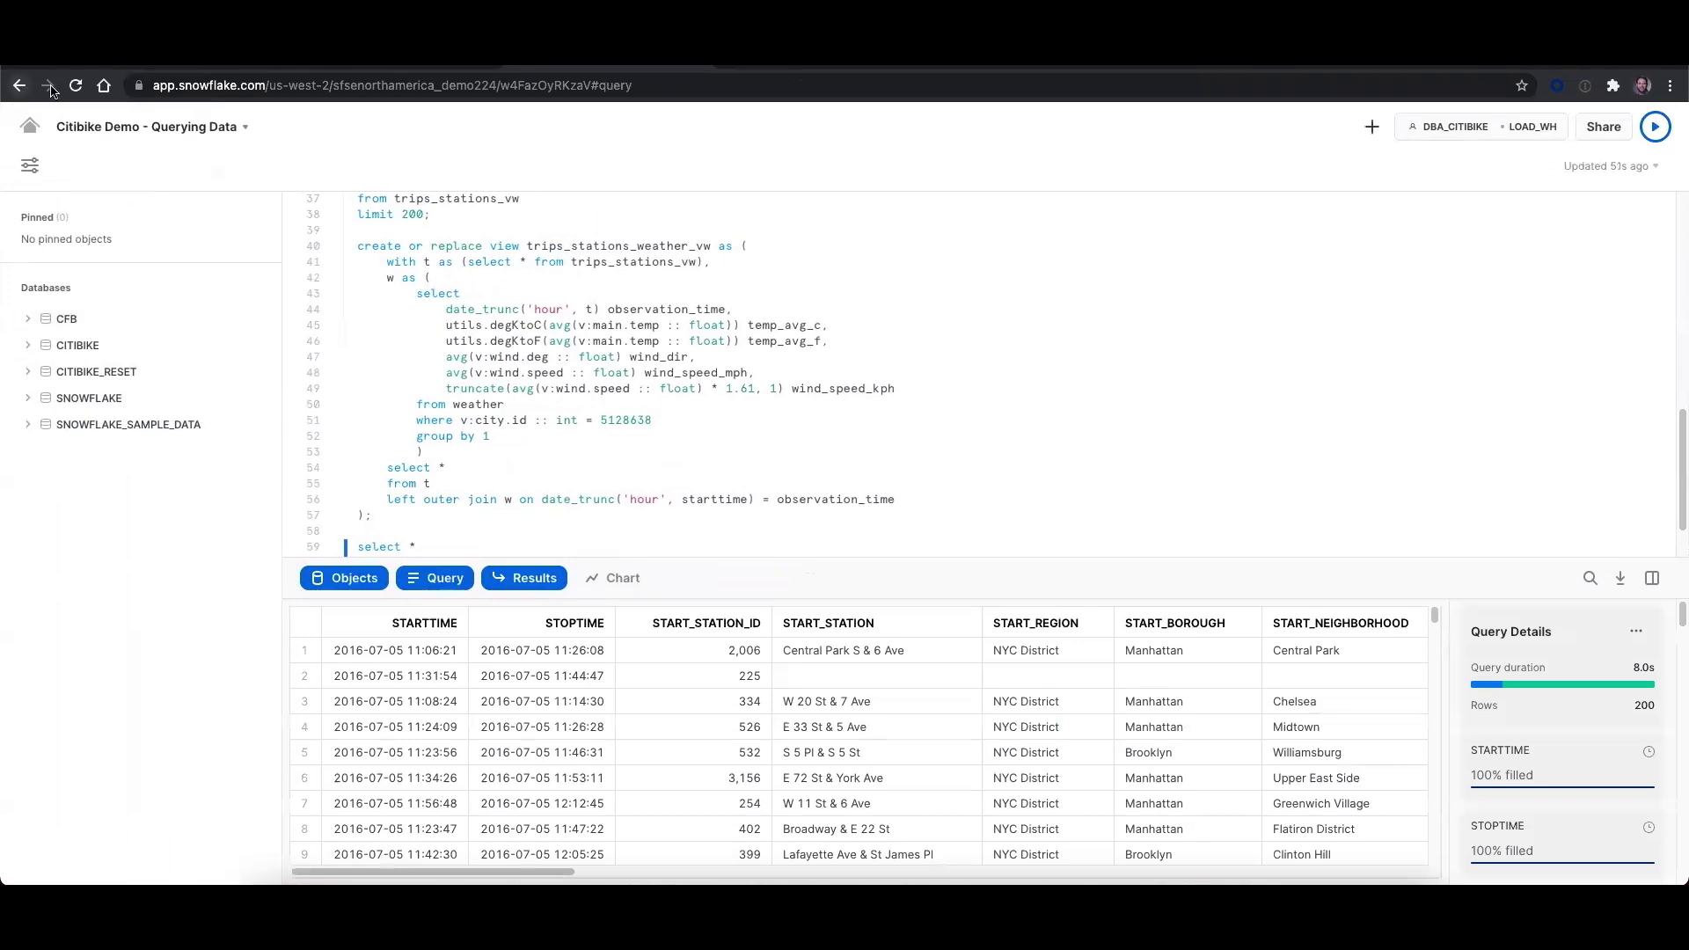
# Browse WEATHER > STANDARD_TILE views to FORECAST_DAY, showing its columns and a data preview
pyautogui.click(77, 88)
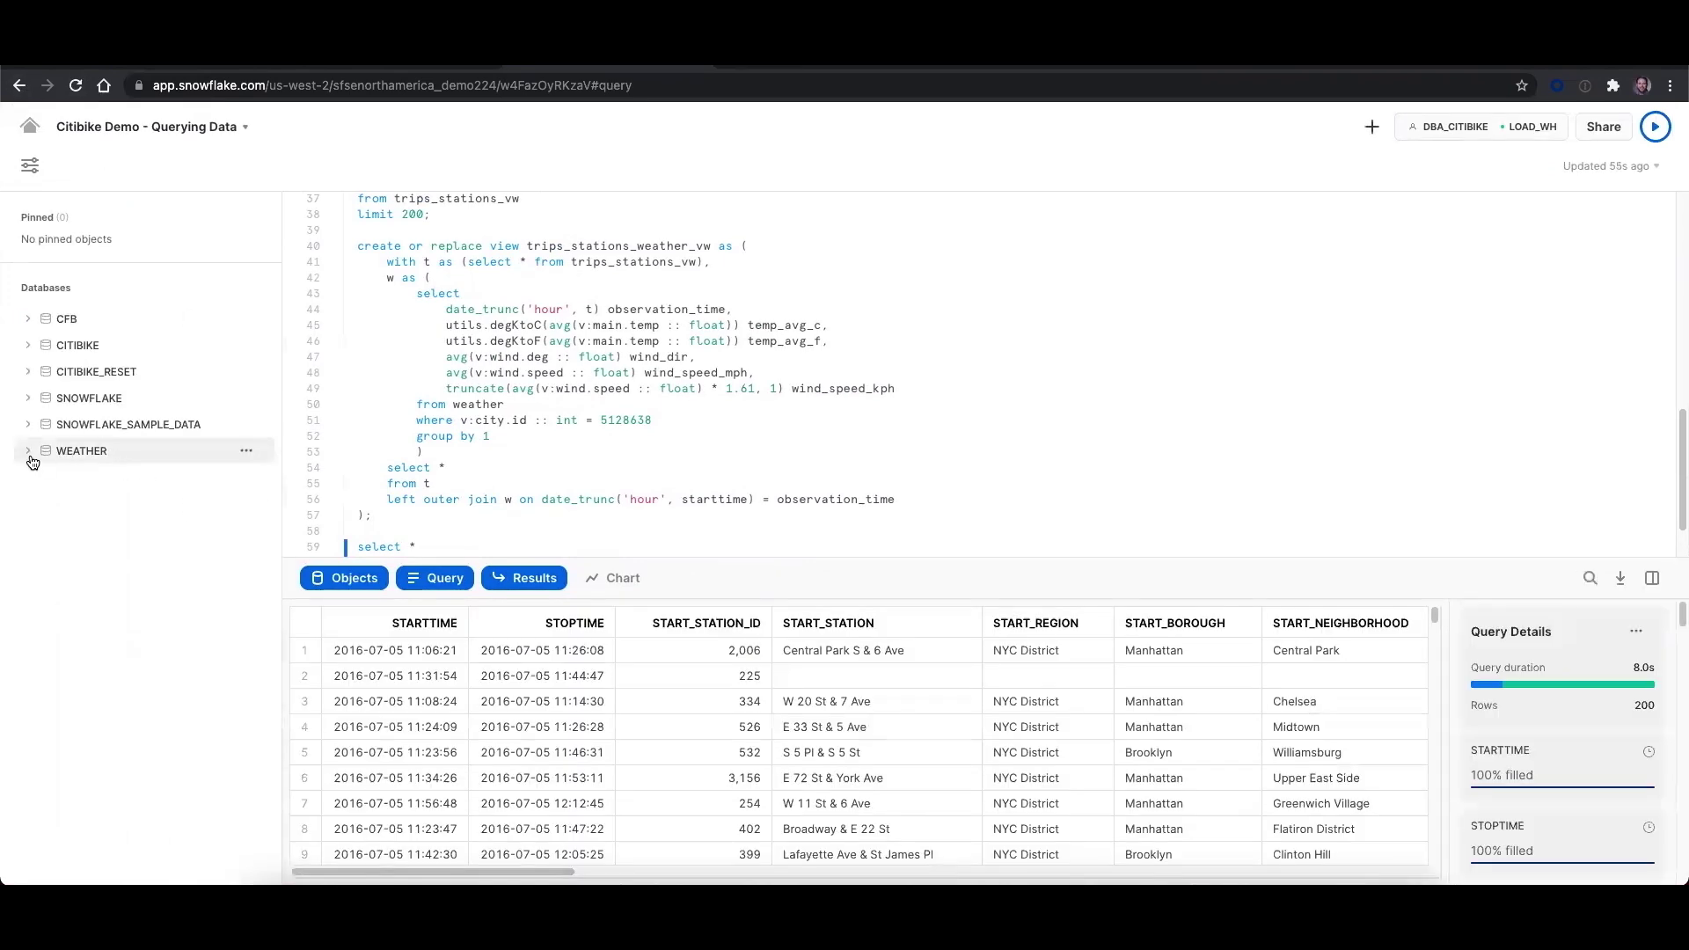
pyautogui.click(28, 450)
pyautogui.click(45, 503)
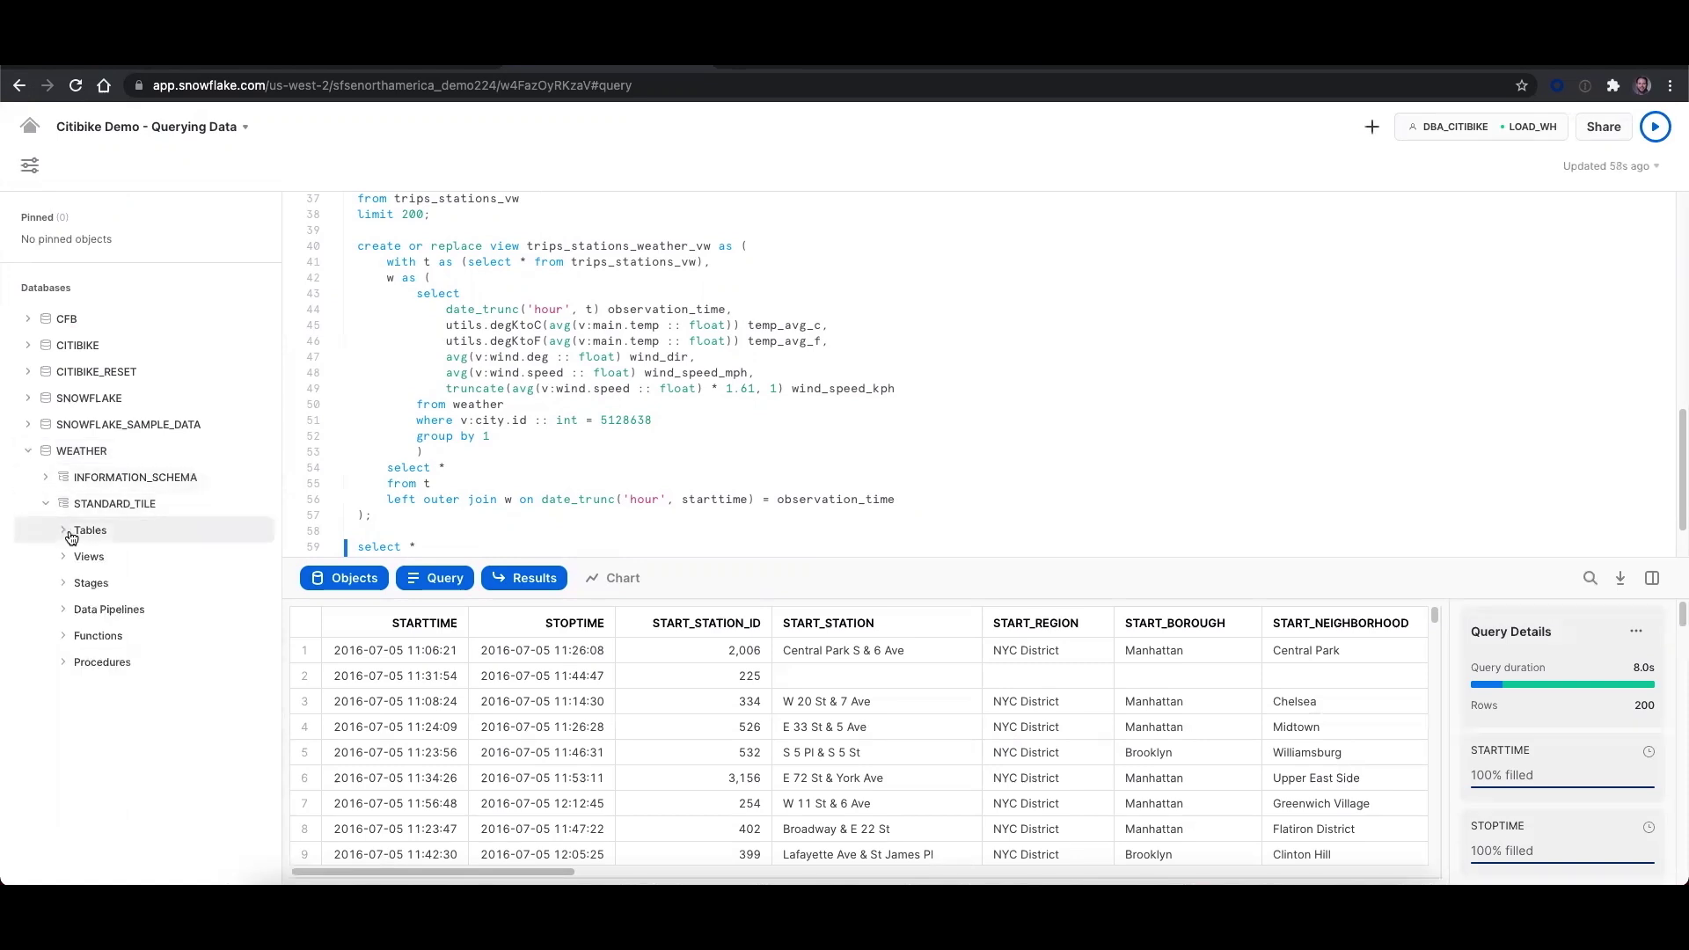
pyautogui.click(64, 556)
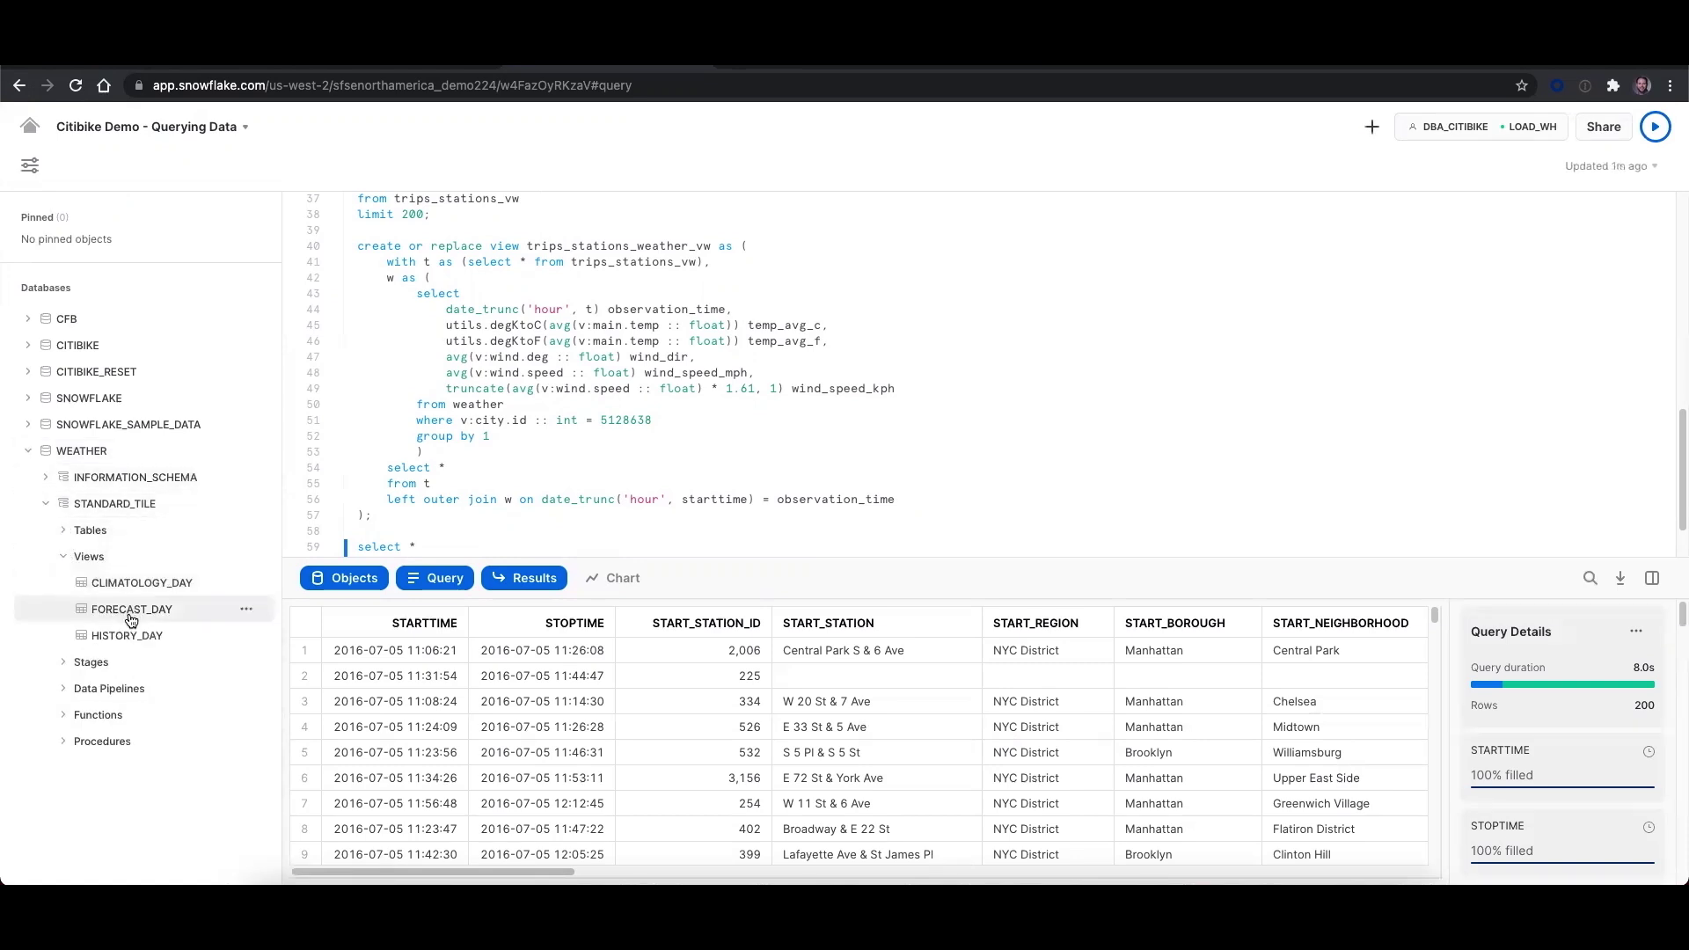
pyautogui.click(132, 608)
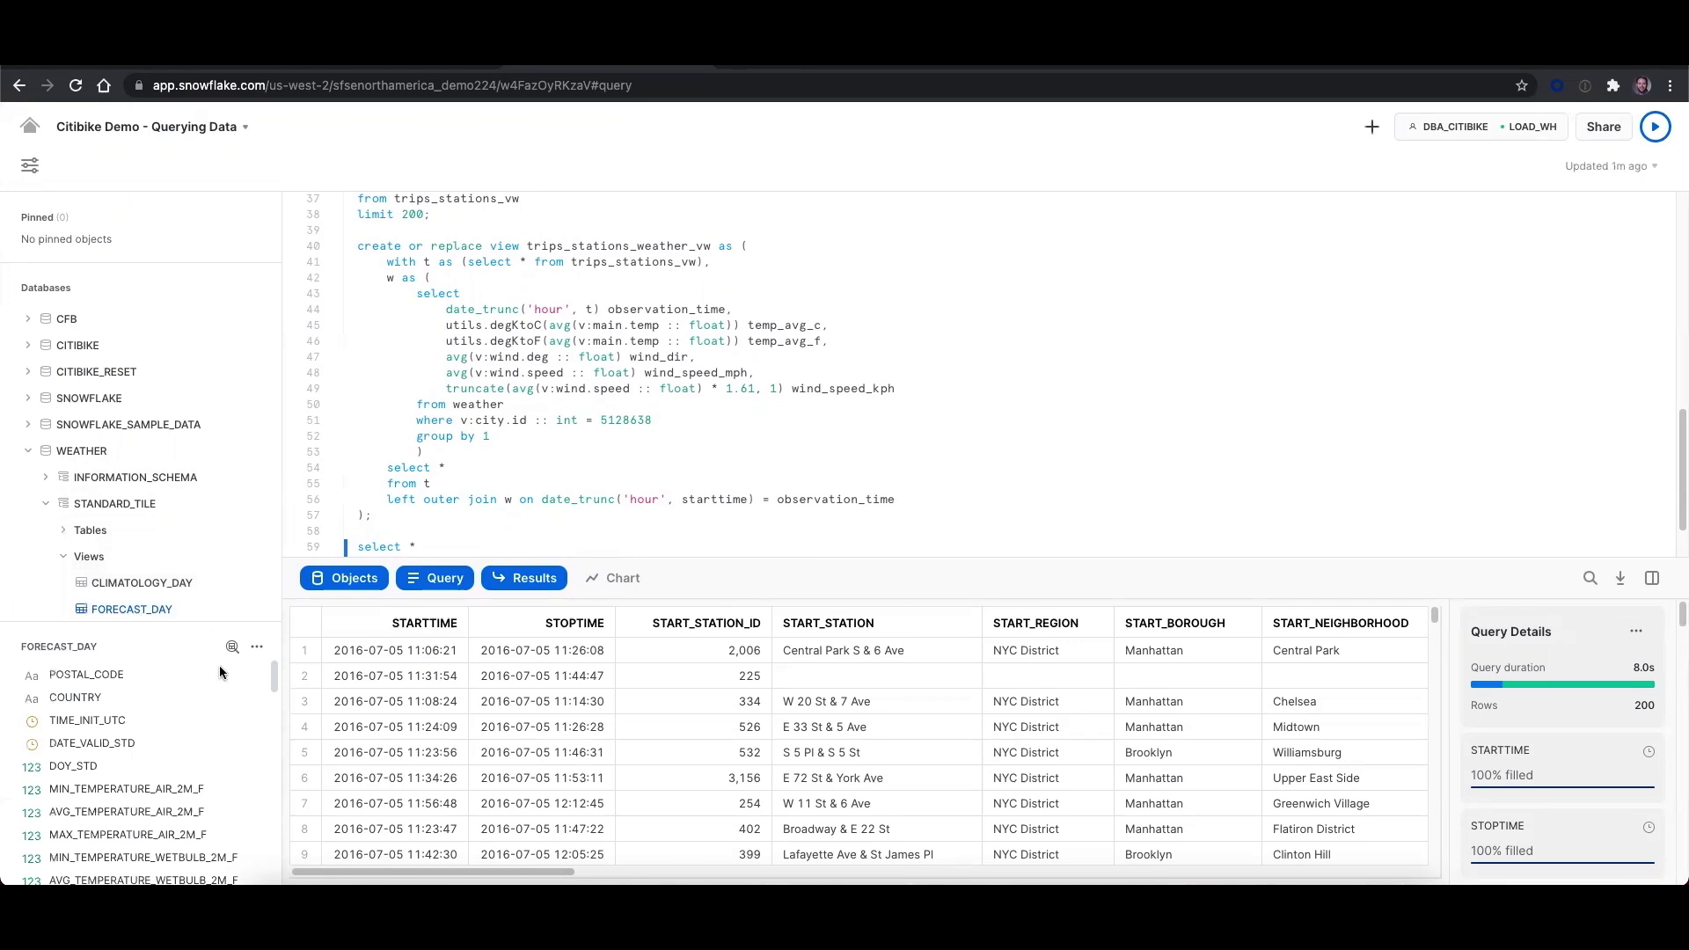
pyautogui.click(230, 648)
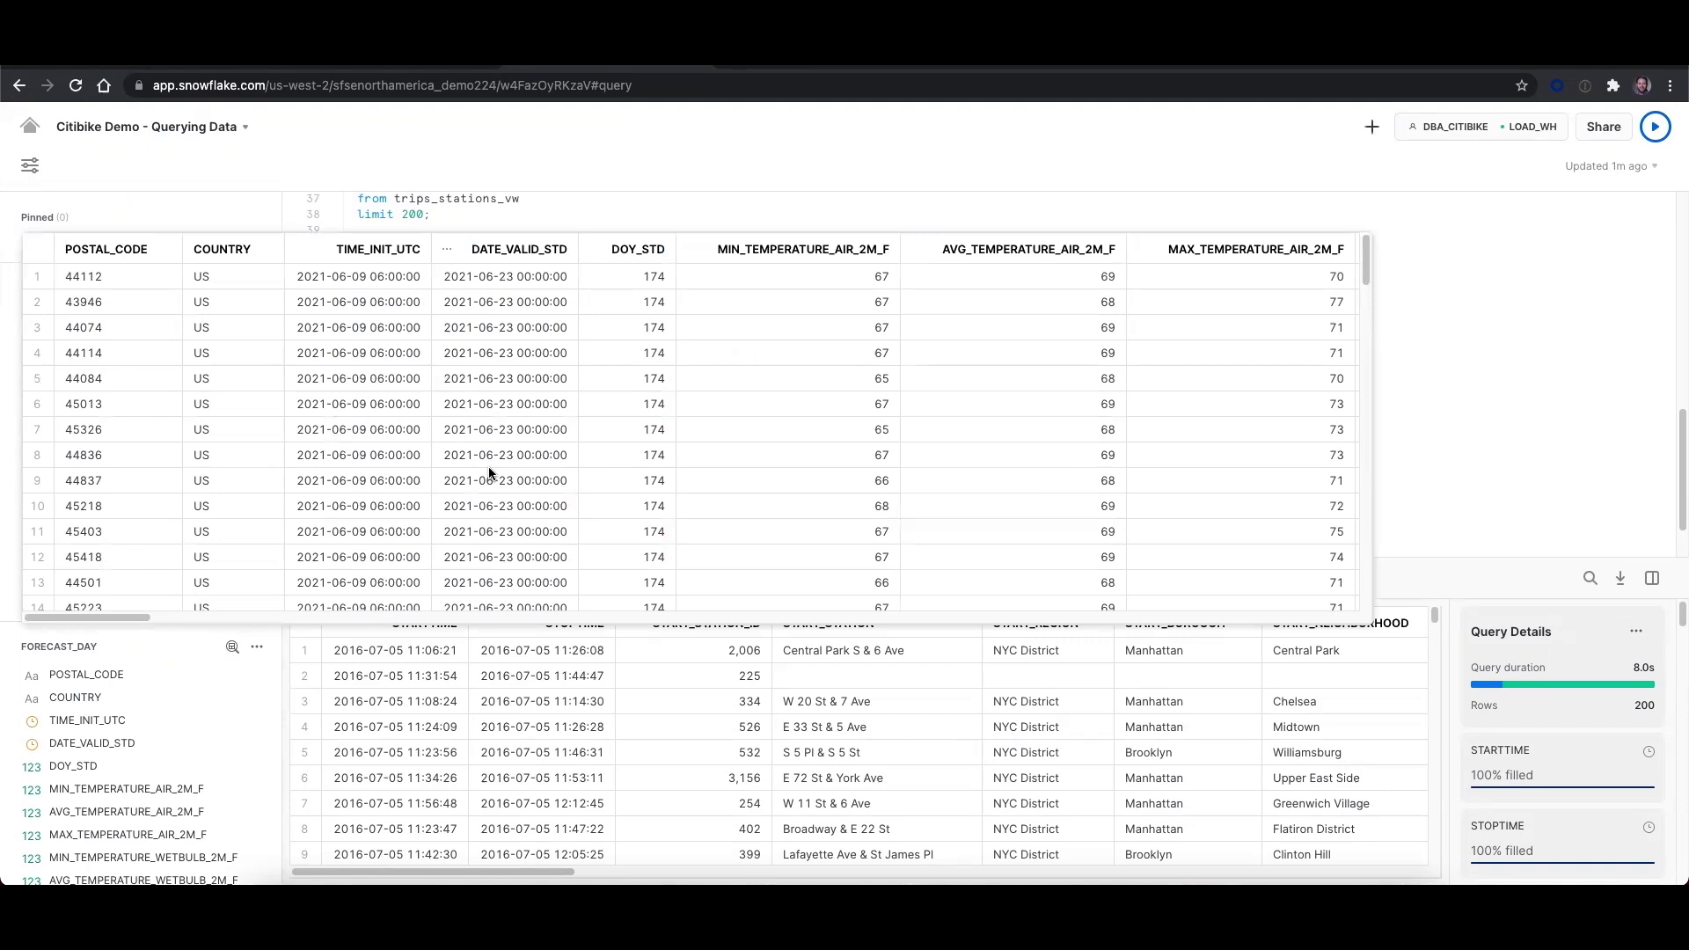
# Filter the NUM_TRIPS histogram to days with 19k–45k trips
pyautogui.click(1518, 442)
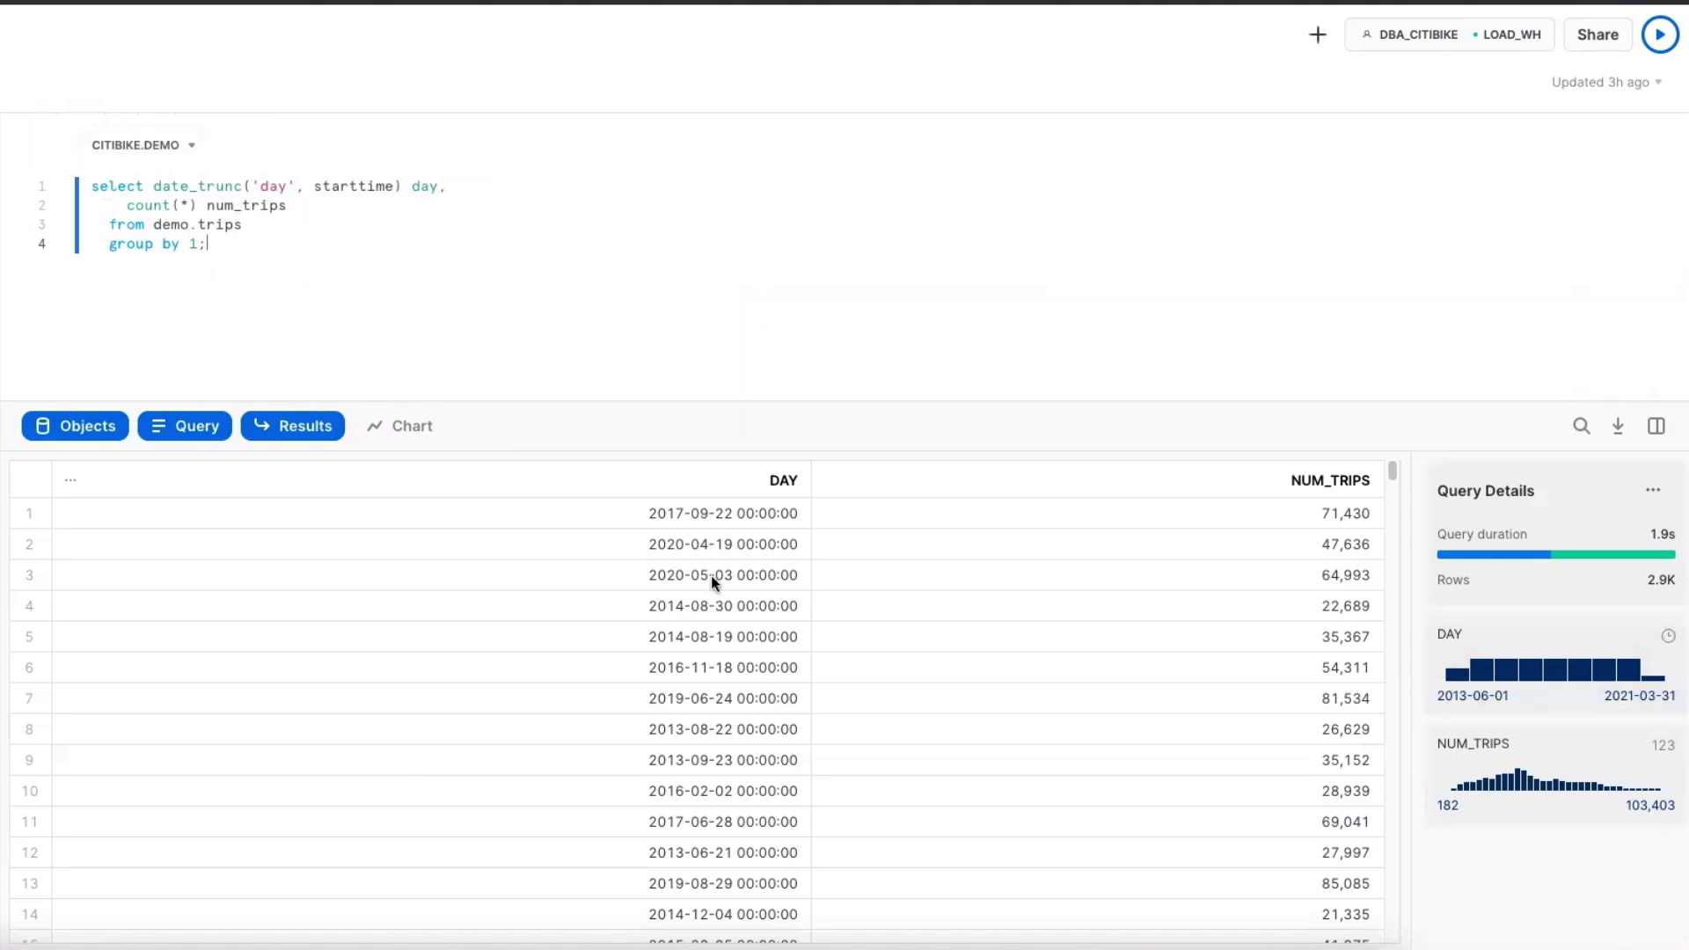
pyautogui.click(1541, 784)
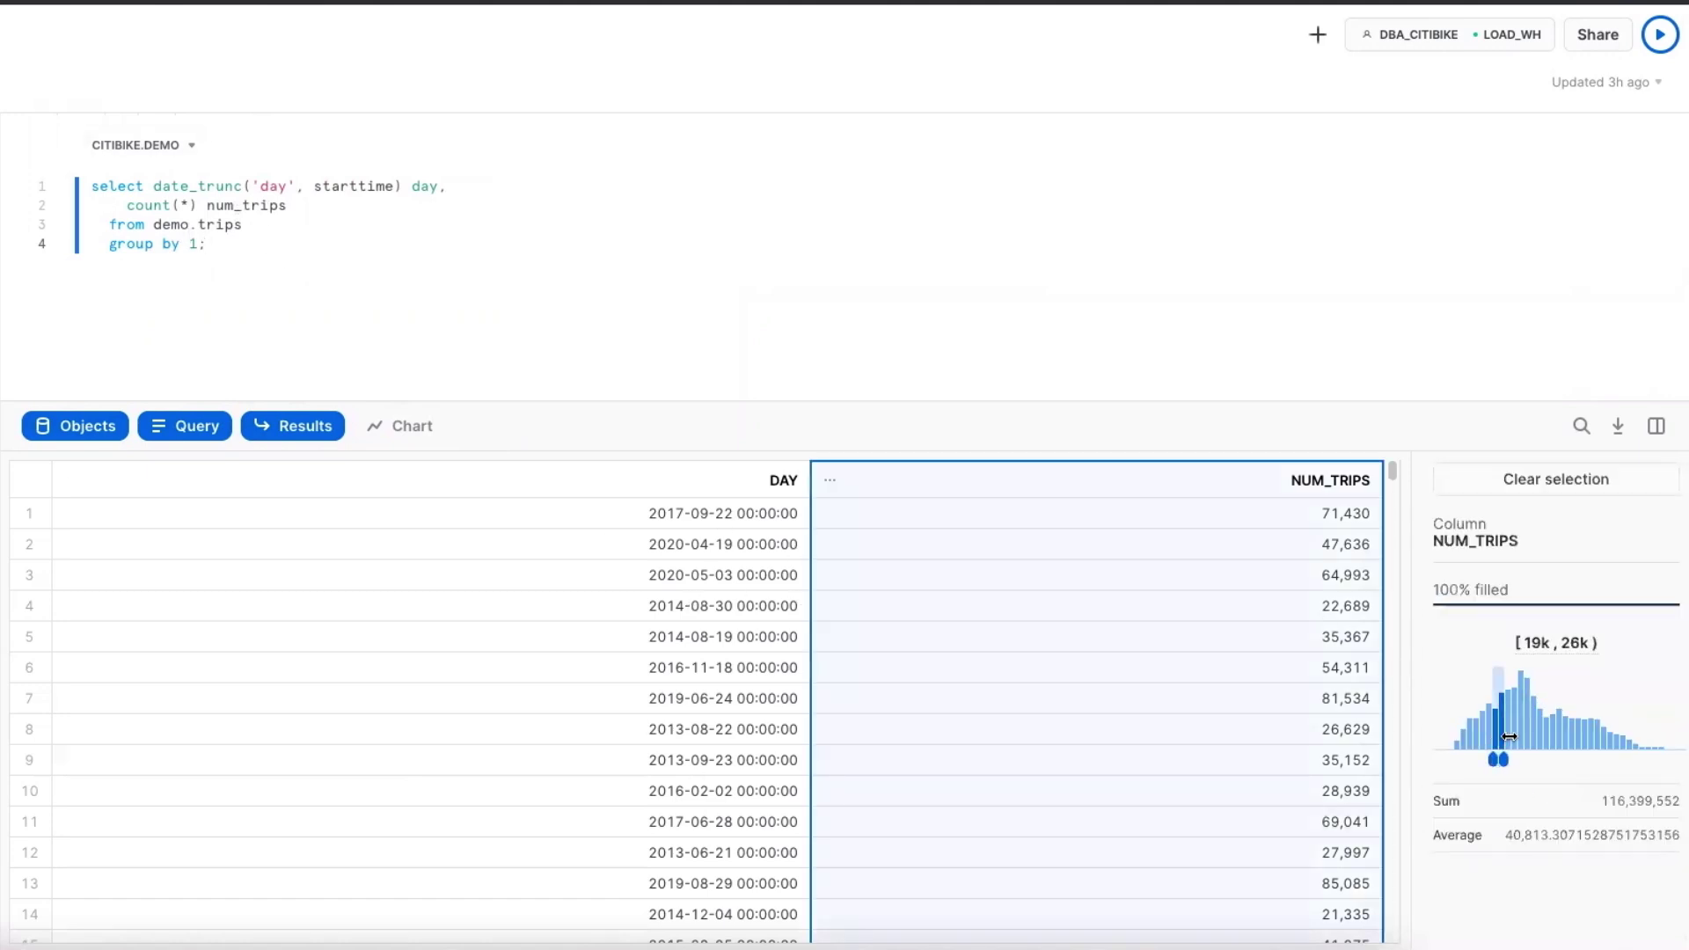
pyautogui.moveTo(1496, 738); pyautogui.dragTo(1542, 740)
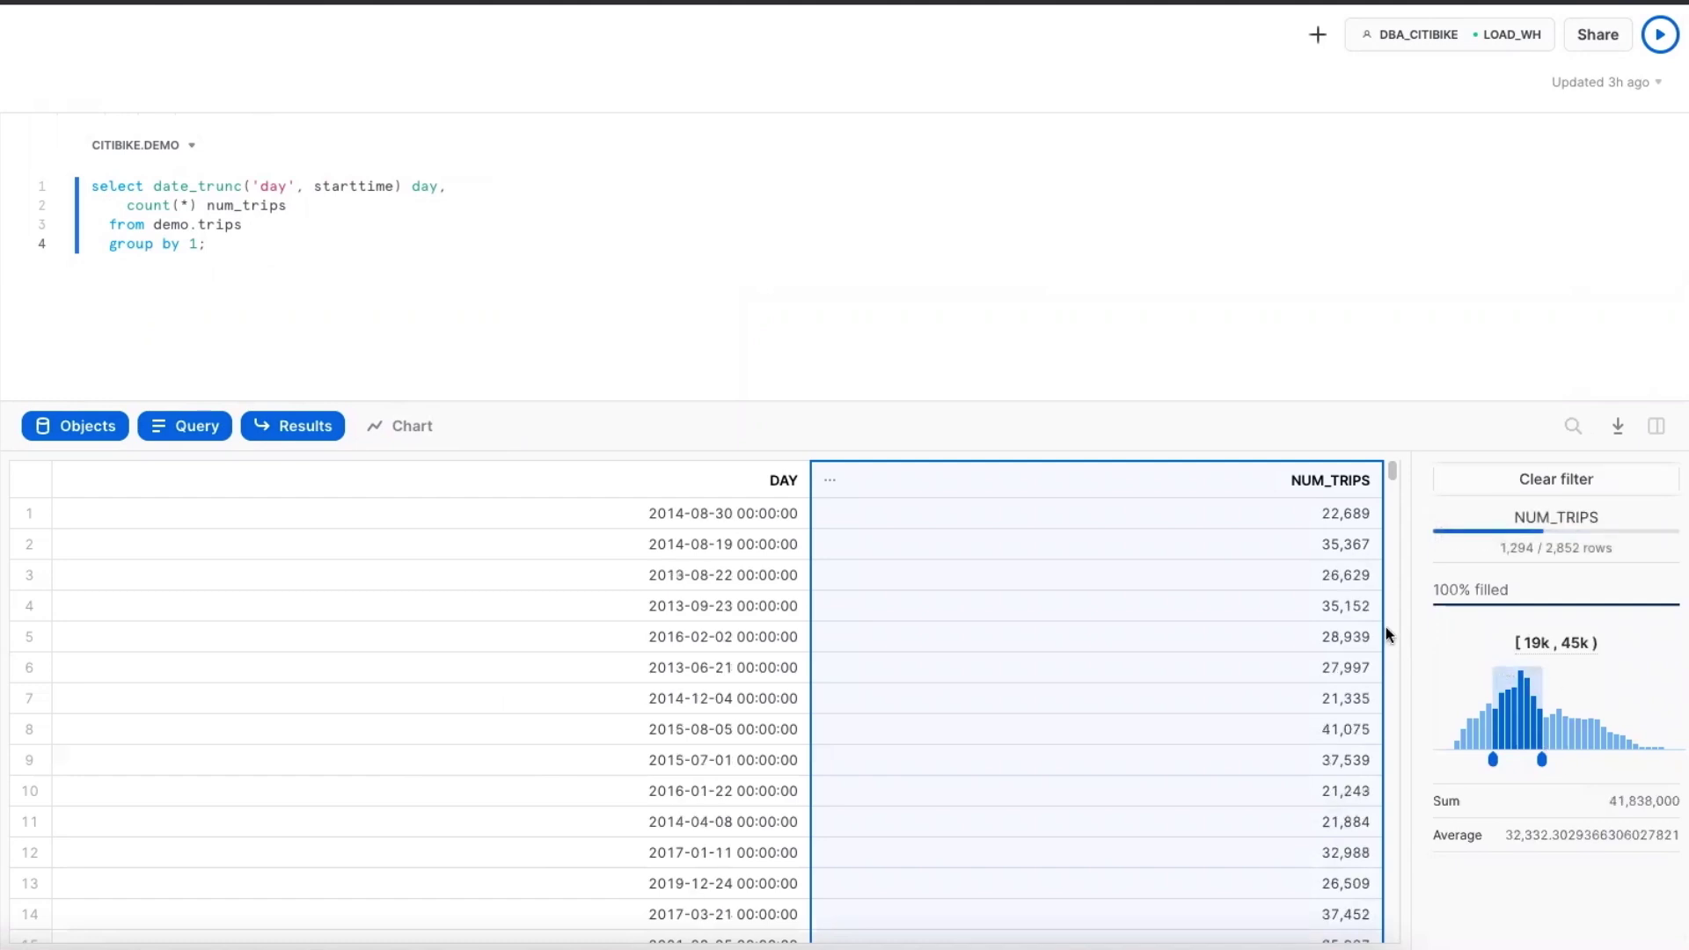
# Chart the results, trying date and month DAY bucketing before settling on week
pyautogui.click(444, 428)
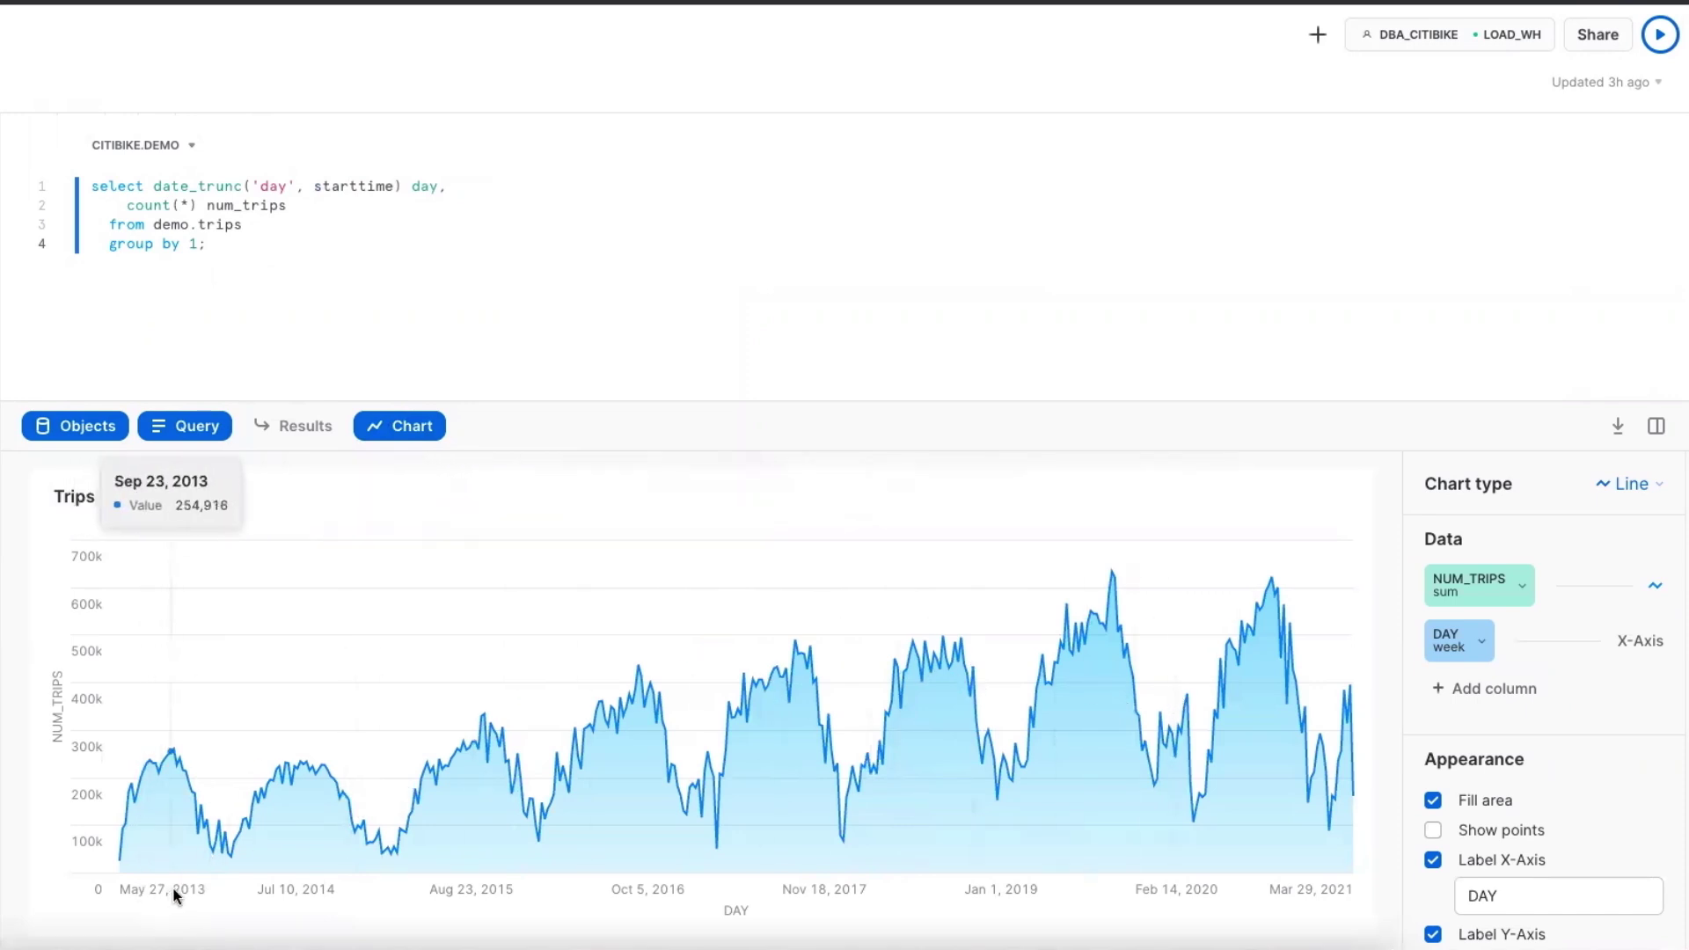
pyautogui.click(1473, 653)
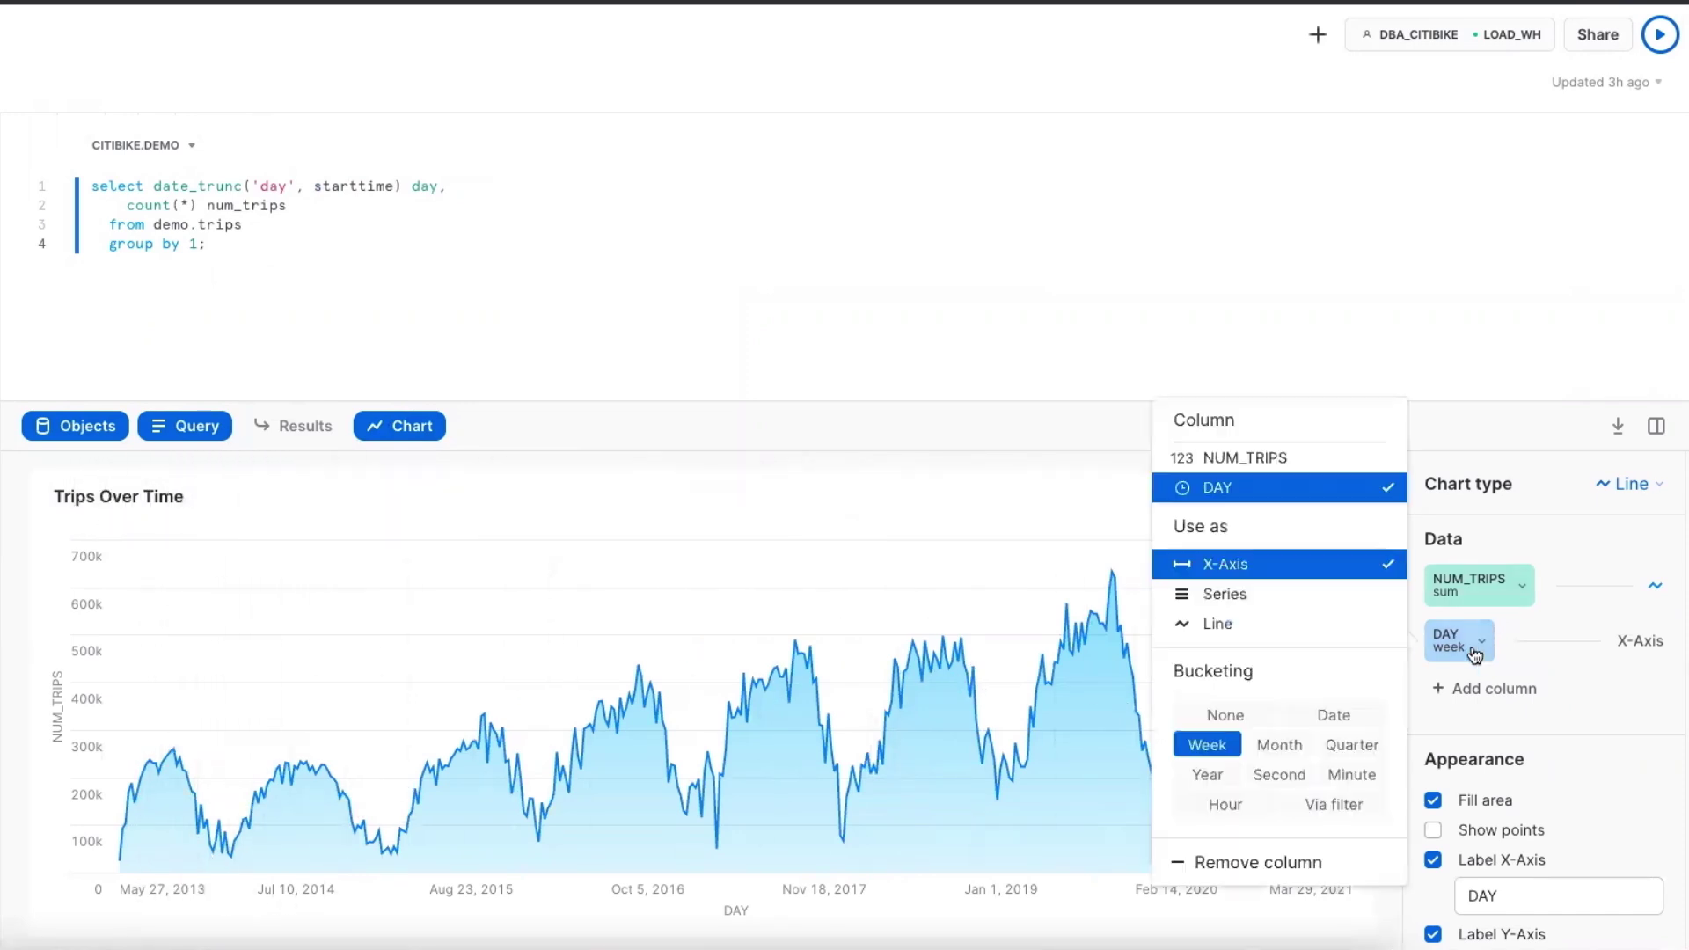
pyautogui.click(1334, 725)
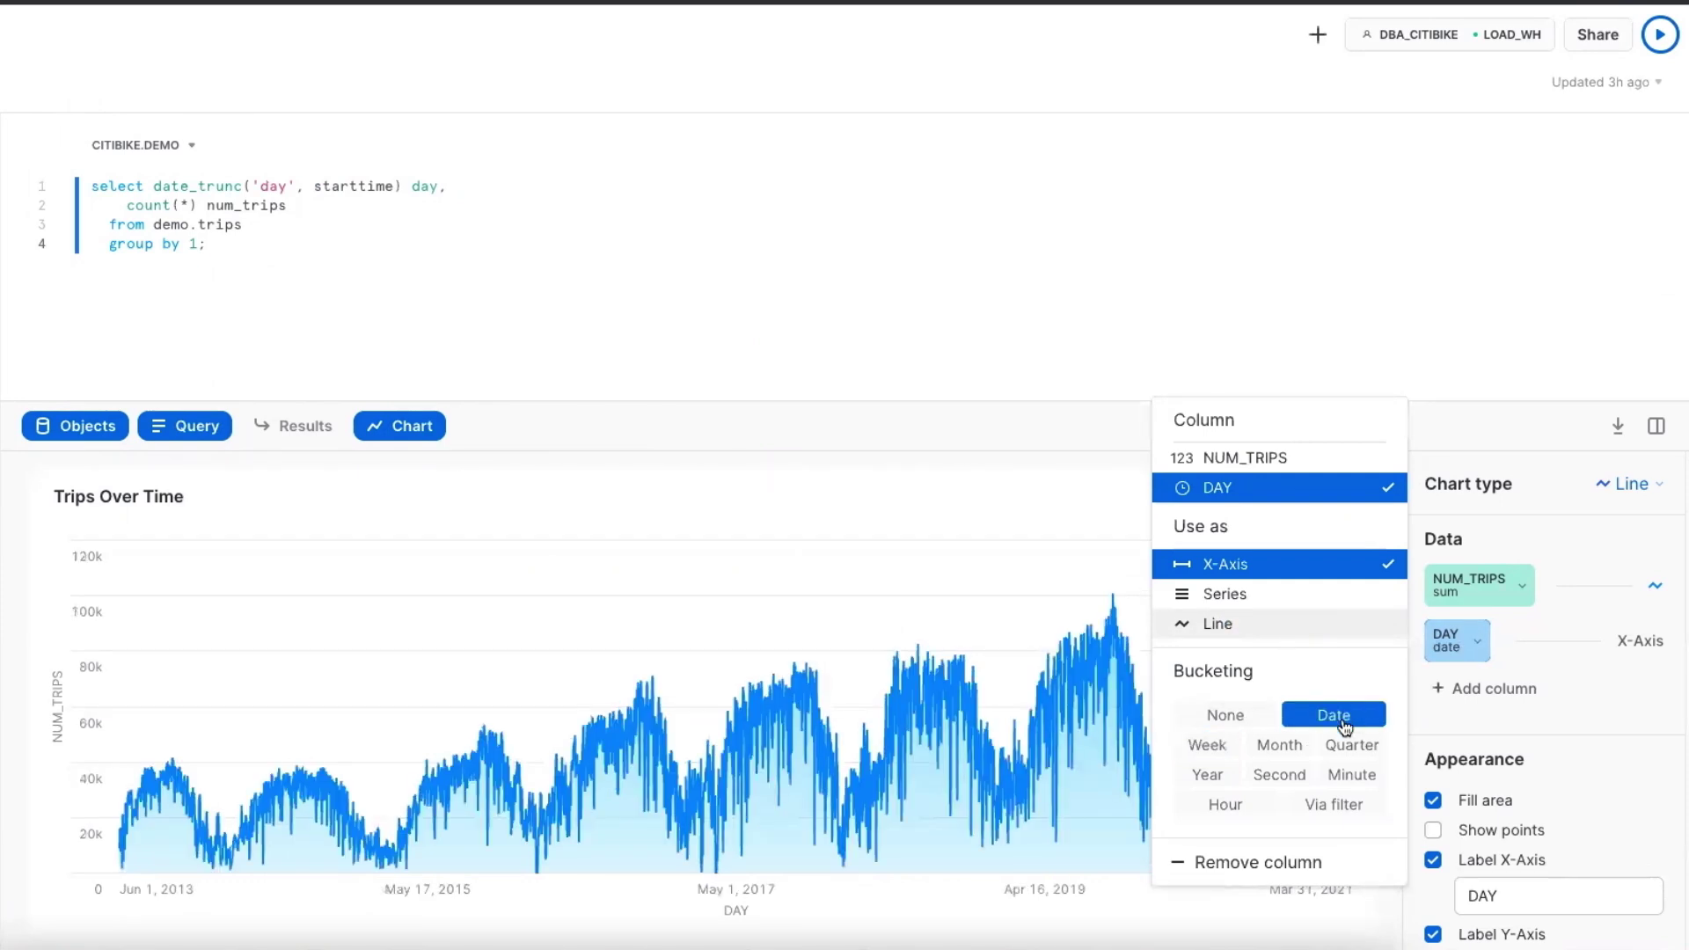
pyautogui.click(1204, 747)
pyautogui.click(1277, 746)
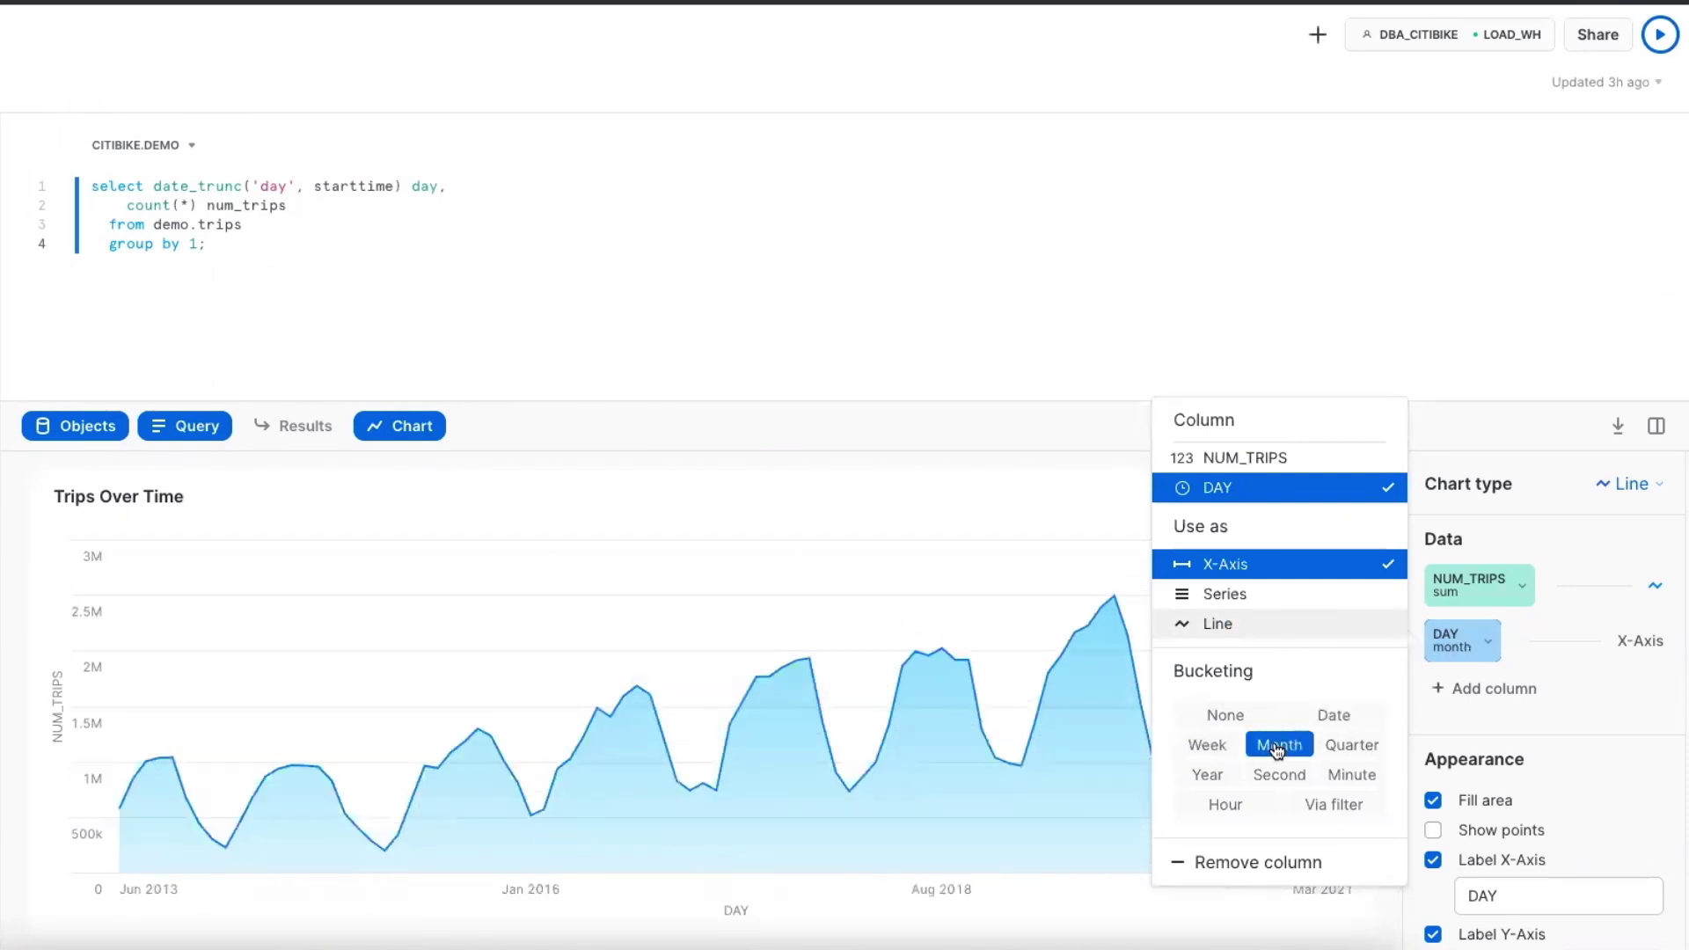
pyautogui.click(1207, 746)
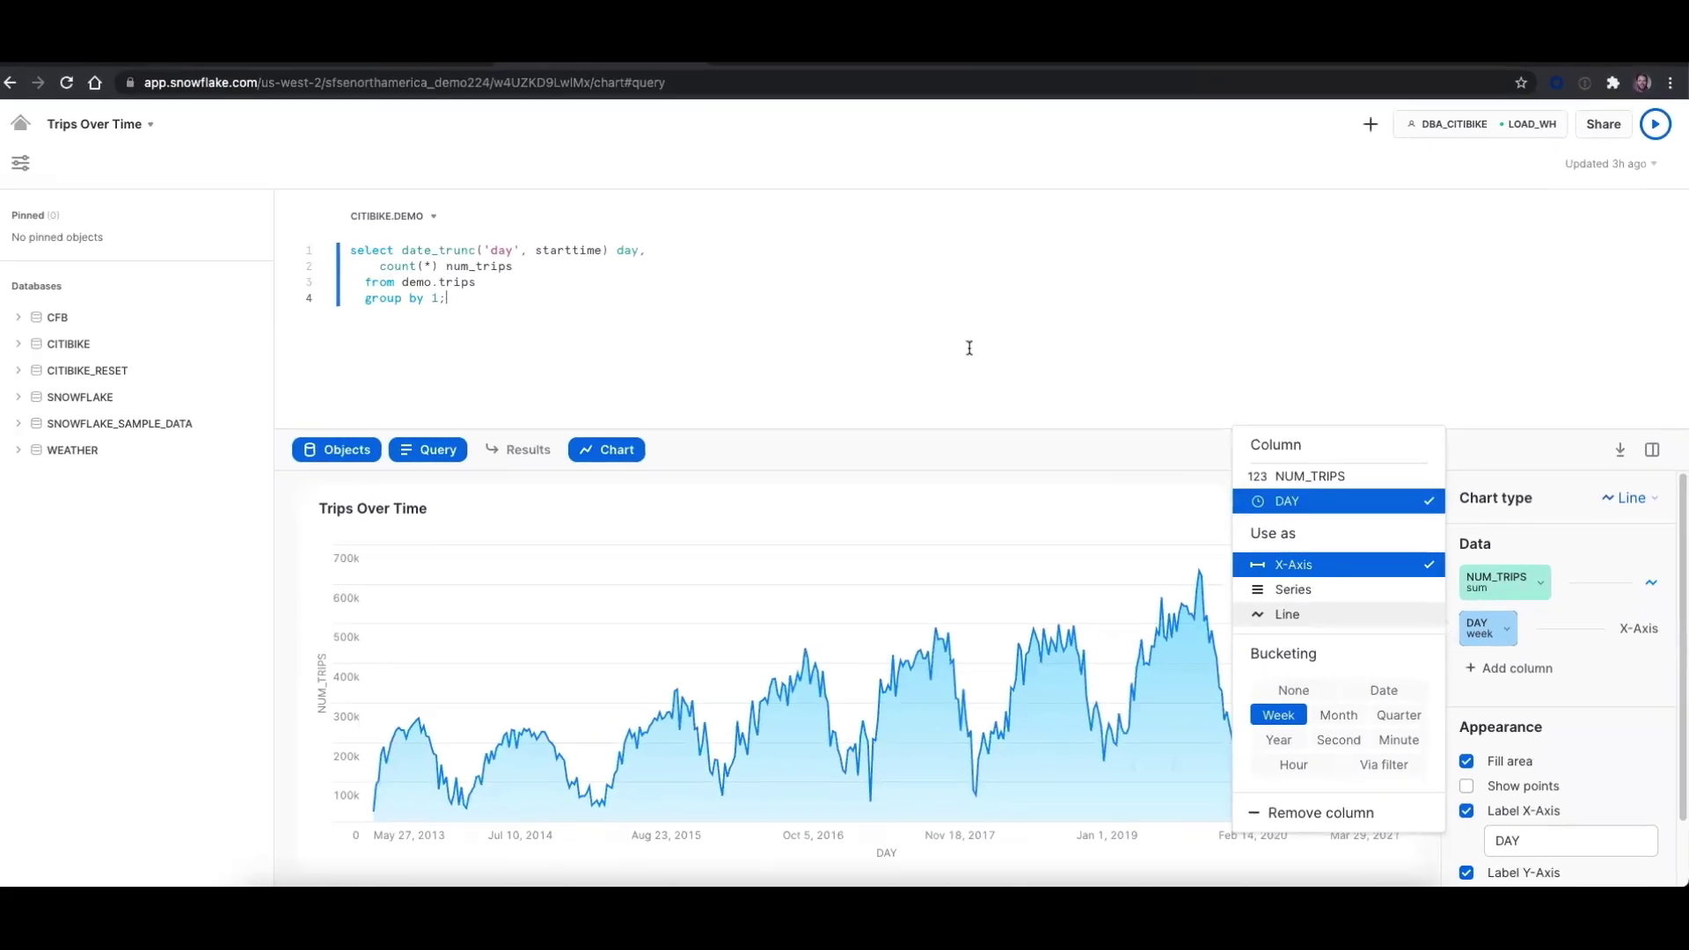
# Place the Trips Over Time tile between Trips by Temperature and Trips by Hour on the dashboard
pyautogui.click(973, 347)
pyautogui.click(159, 129)
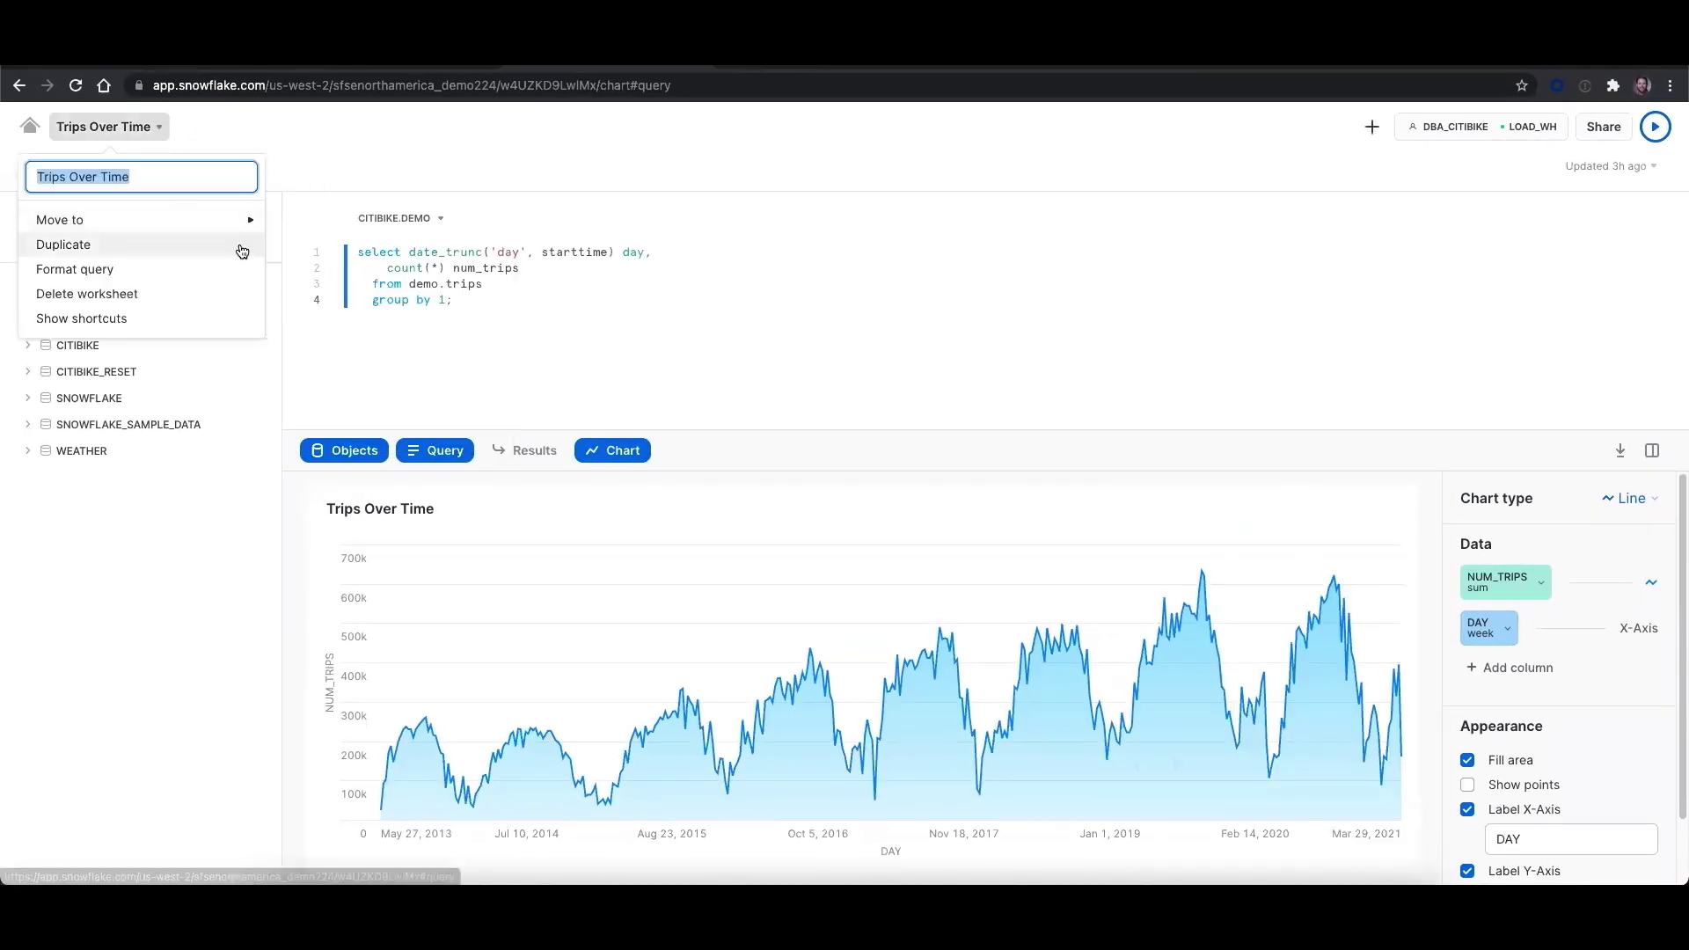
pyautogui.click(338, 399)
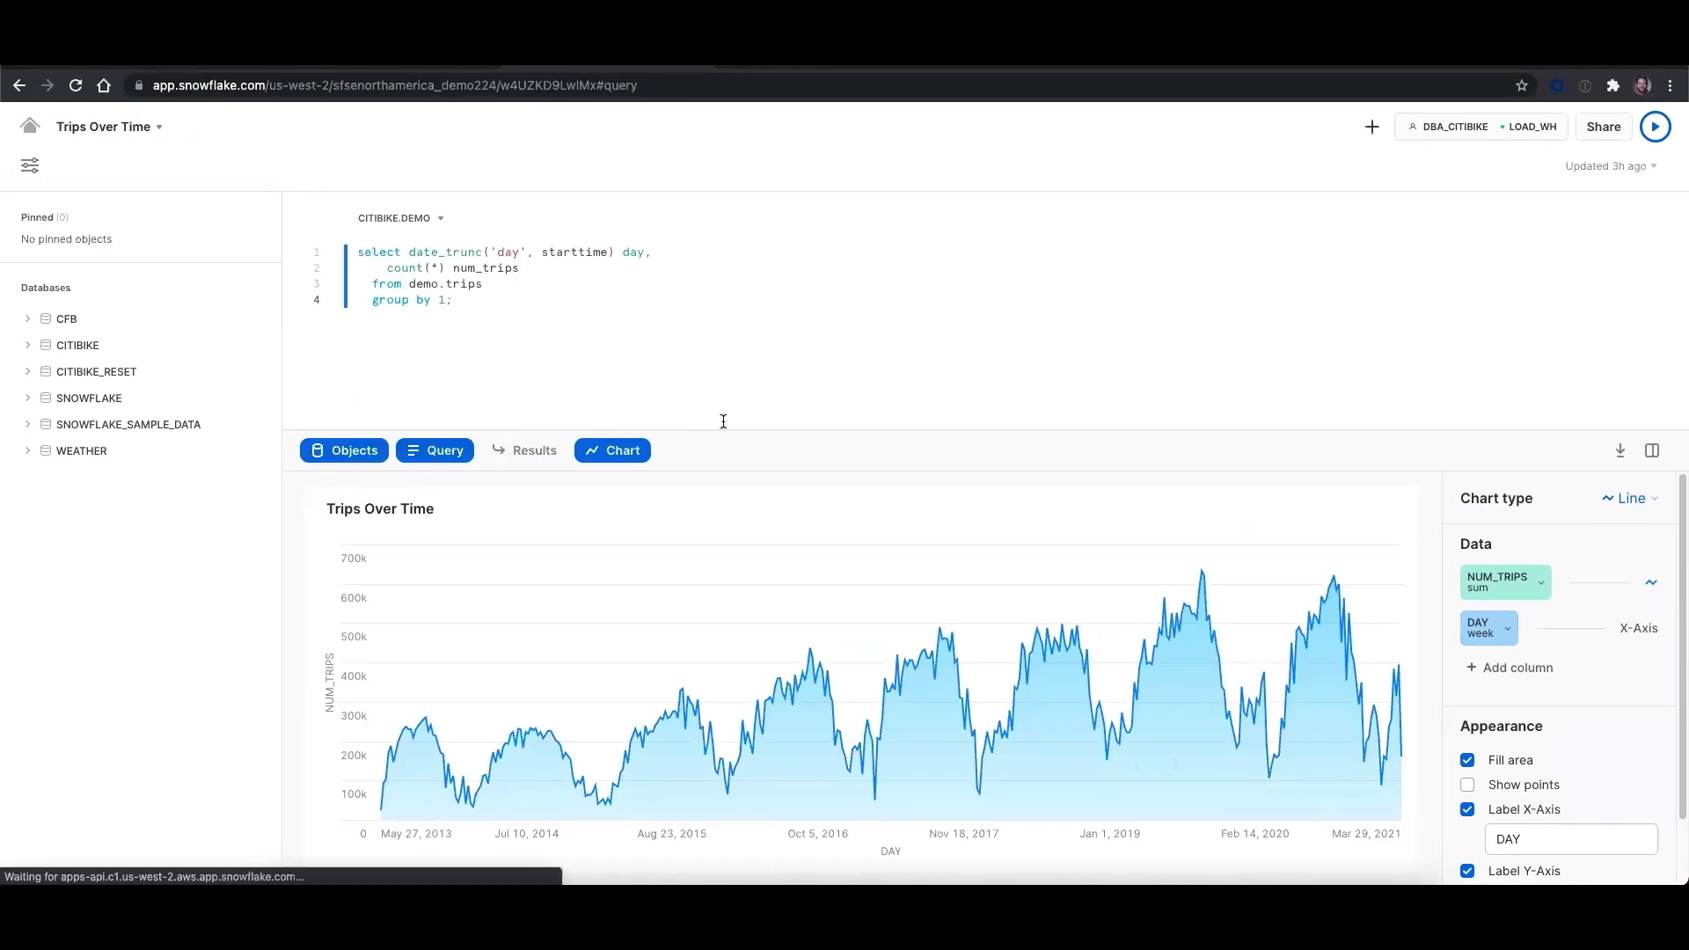
pyautogui.click(112, 140)
pyautogui.scroll(-2, 828, 646)
pyautogui.scroll(-4, 828, 647)
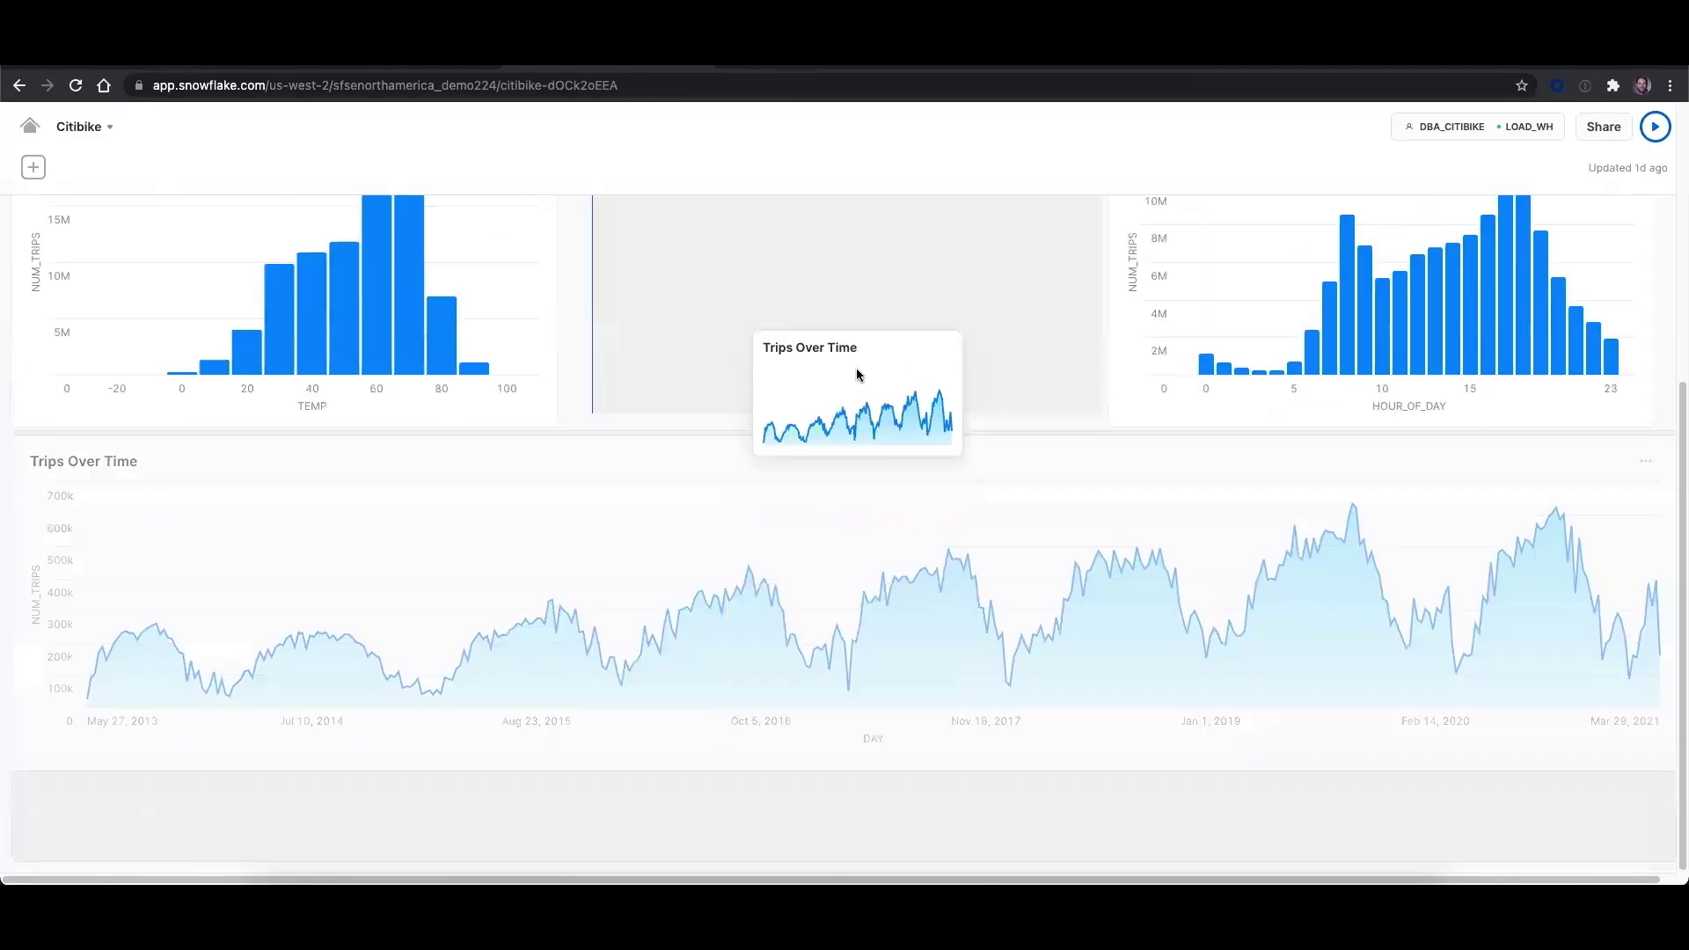
pyautogui.moveTo(827, 629); pyautogui.dragTo(857, 378)
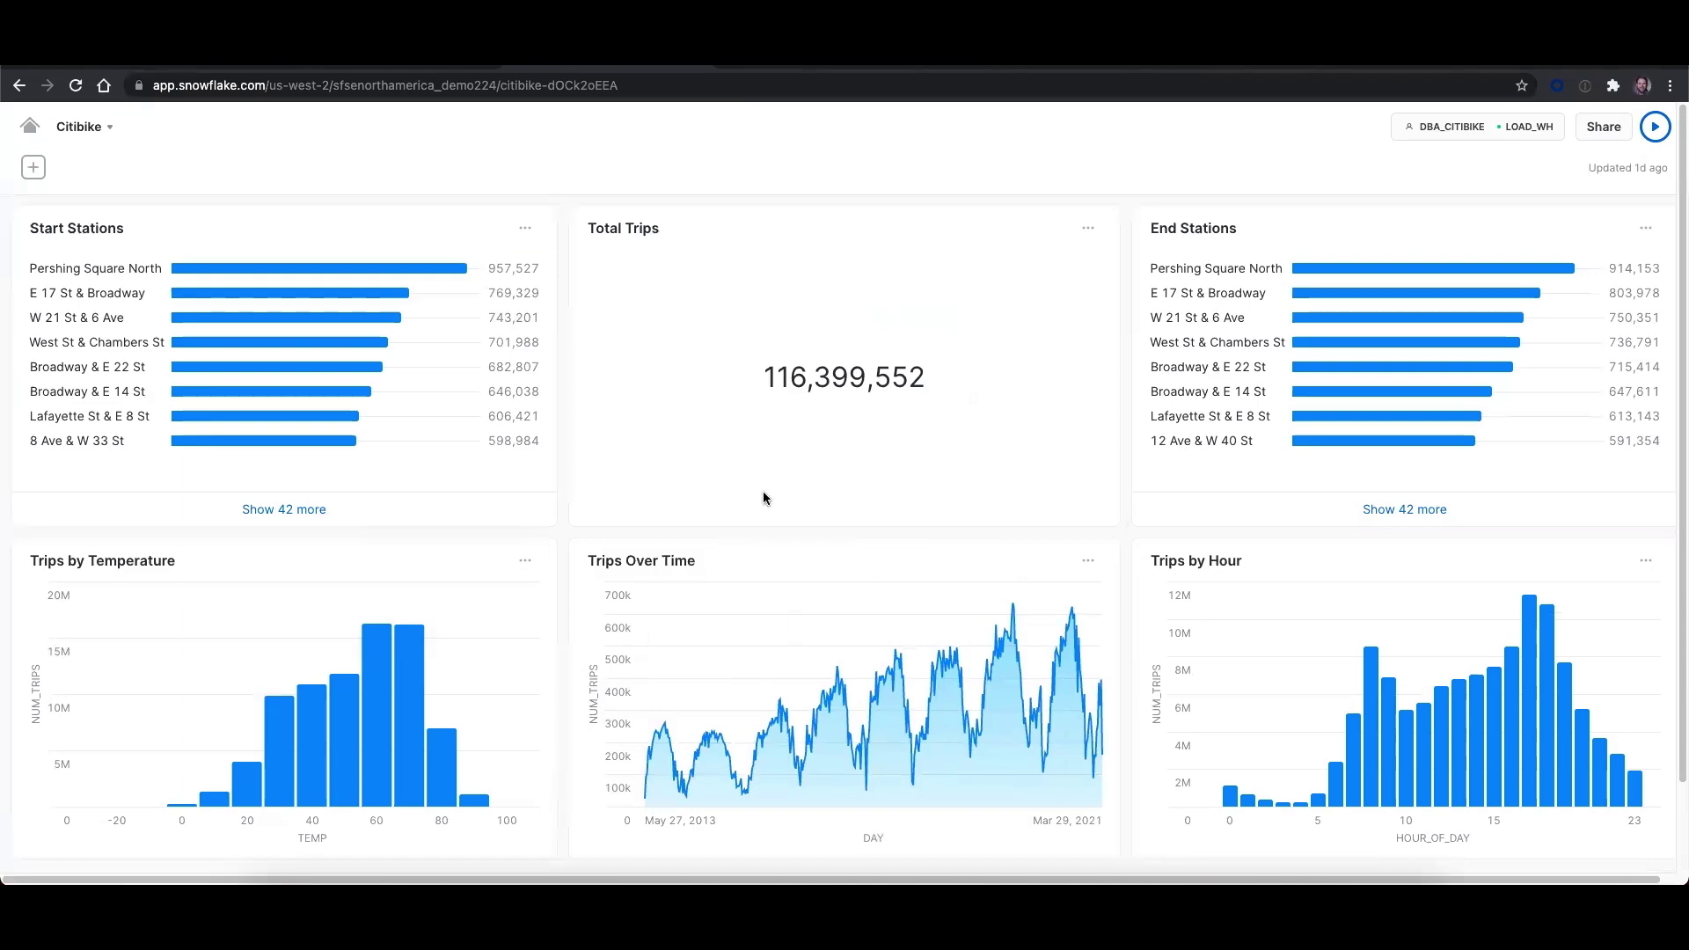